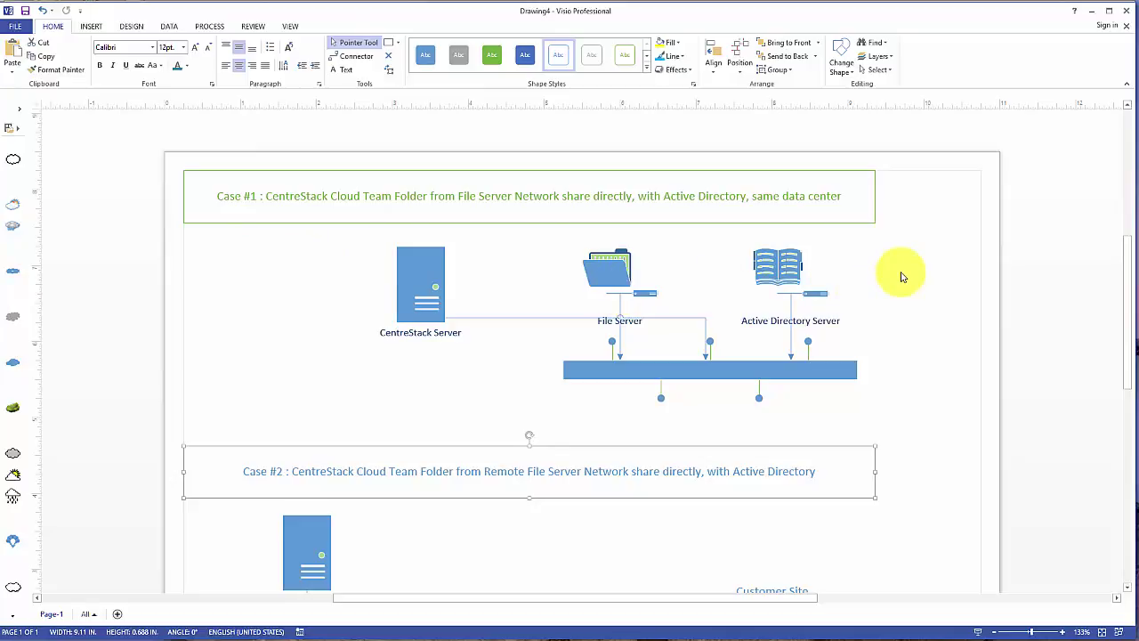
Scroll through the Case #1 and Case #2 Visio diagrams, then minimize Visio to show the login page
scroll(900, 277, "down", 5)
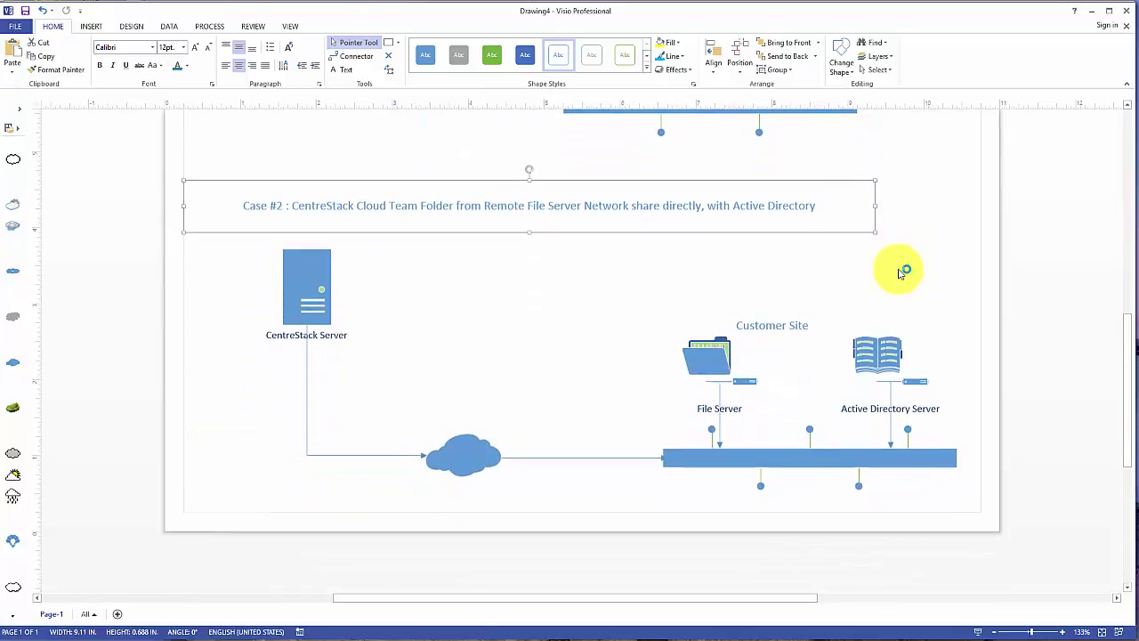
scroll(900, 273, "down", 1)
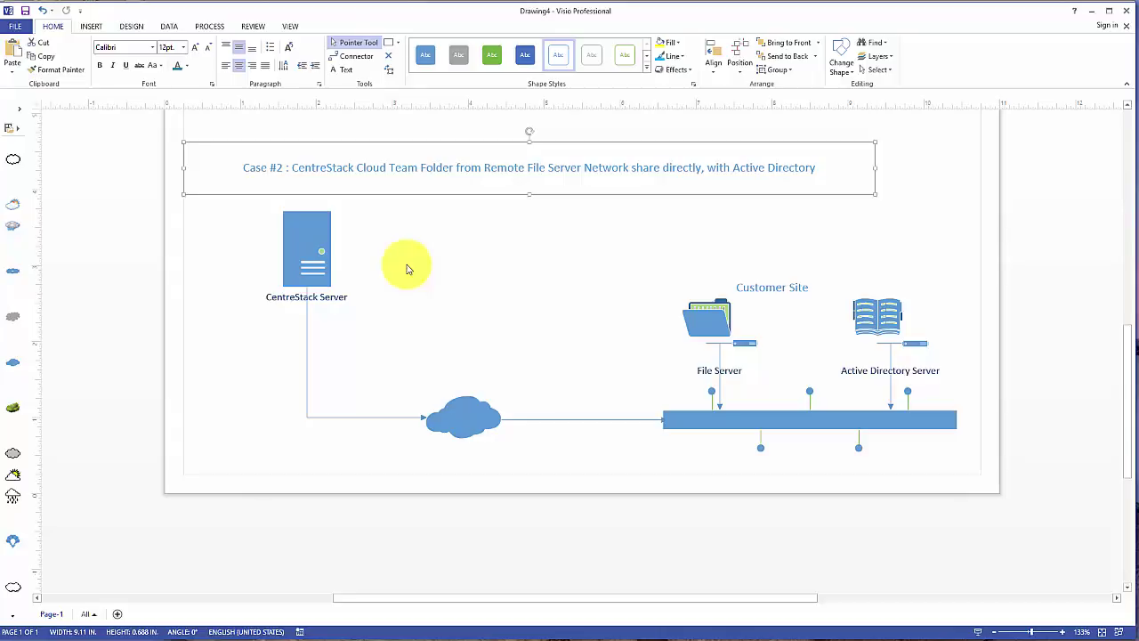
scroll(407, 269, "up", 6)
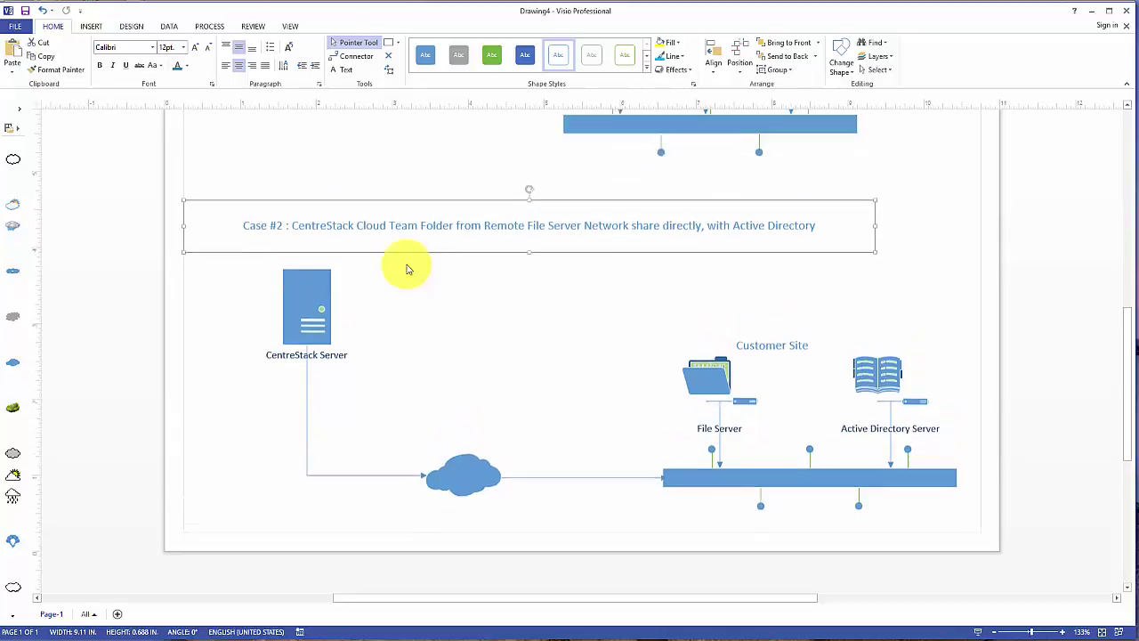
scroll(407, 269, "down", 2)
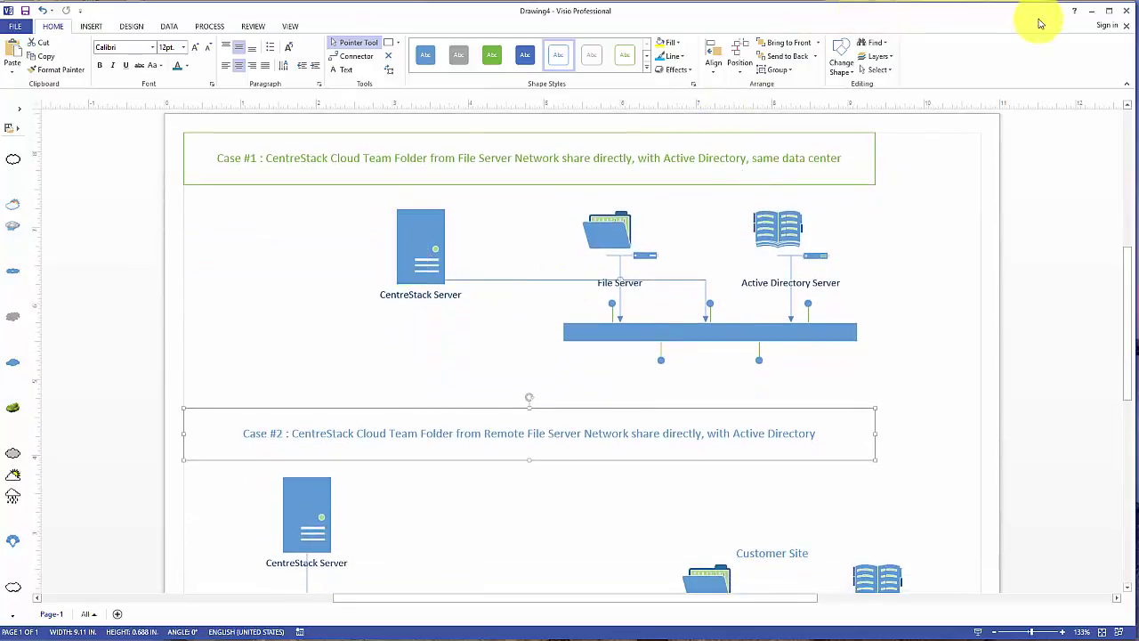
left_click(1092, 16)
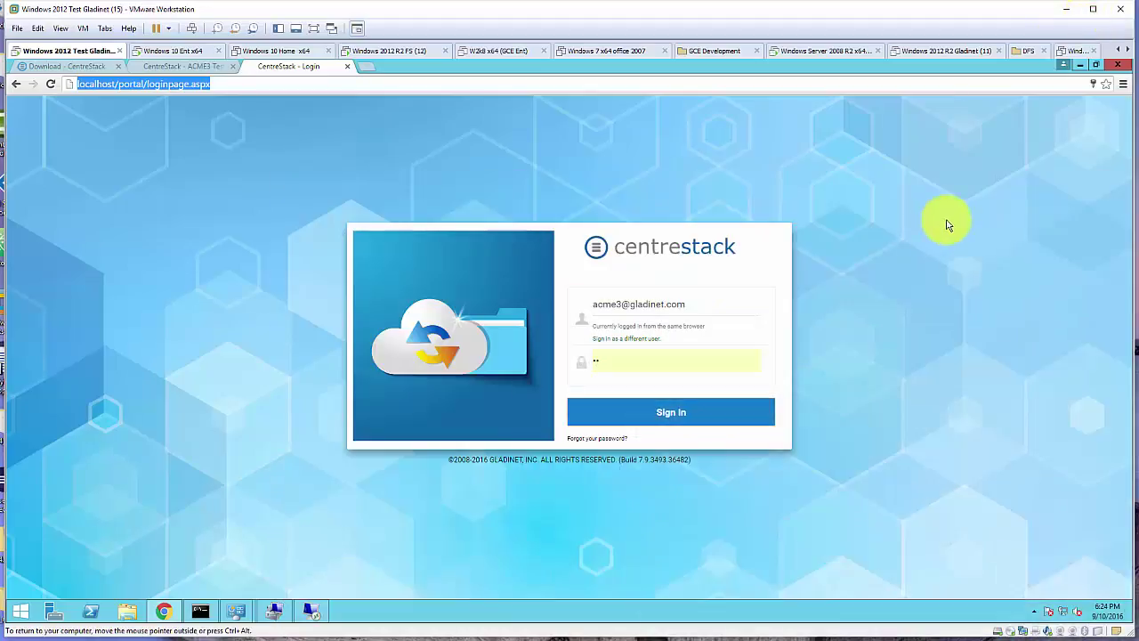
Sign in to the CentreStack portal, then switch to the Remote Desktop session on the server
left_click(672, 415)
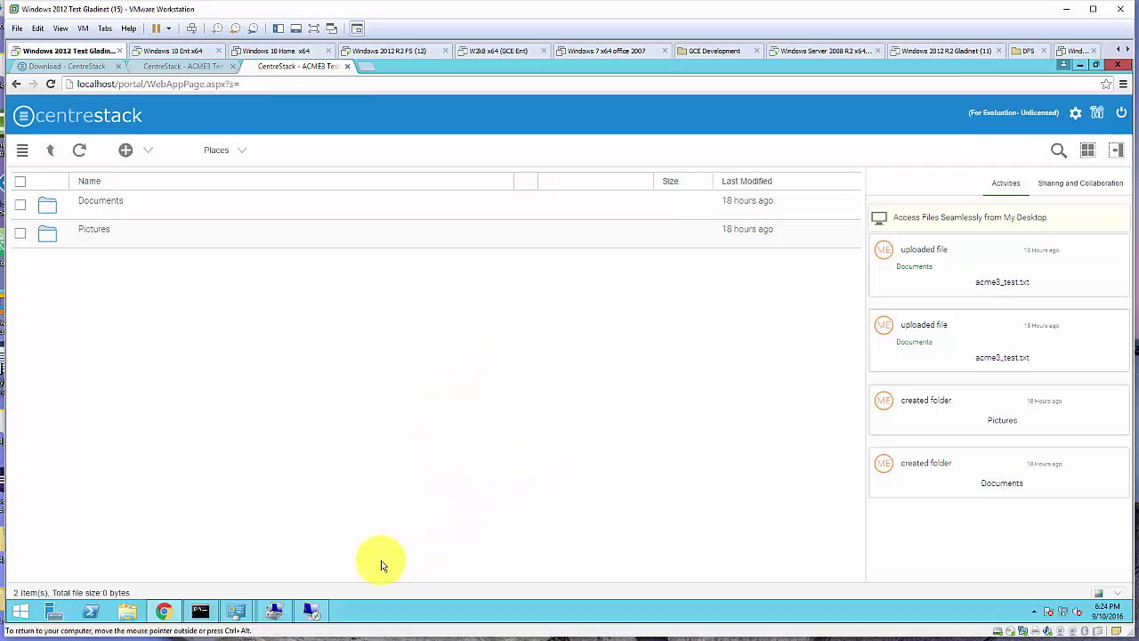
left_click(314, 613)
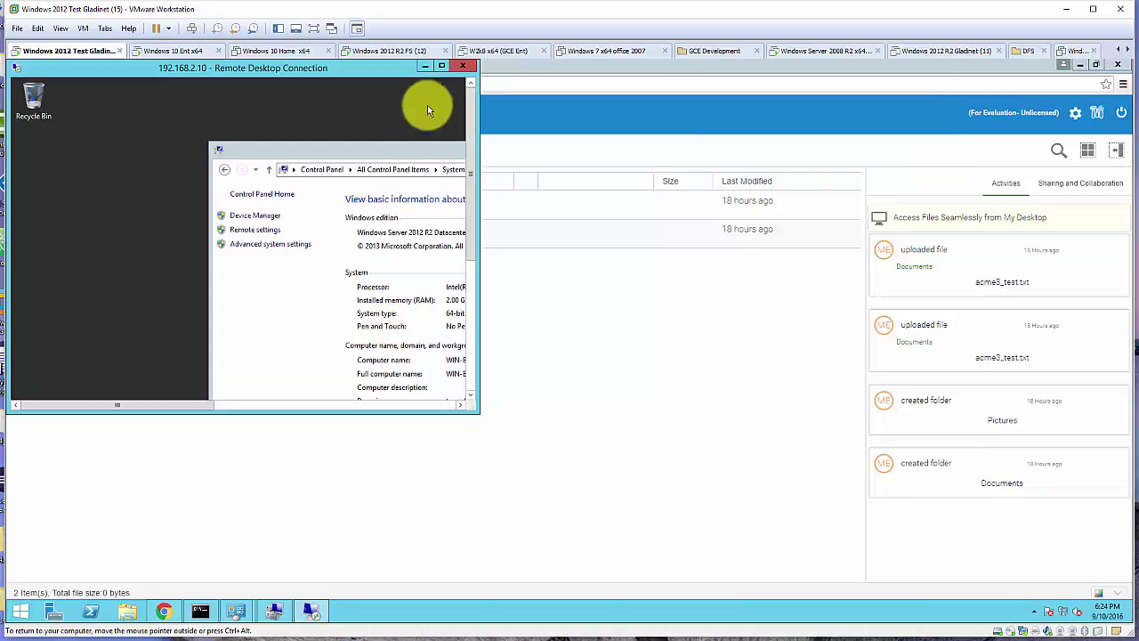
Maximize the remote session, close the System window and open This PC
left_click(442, 70)
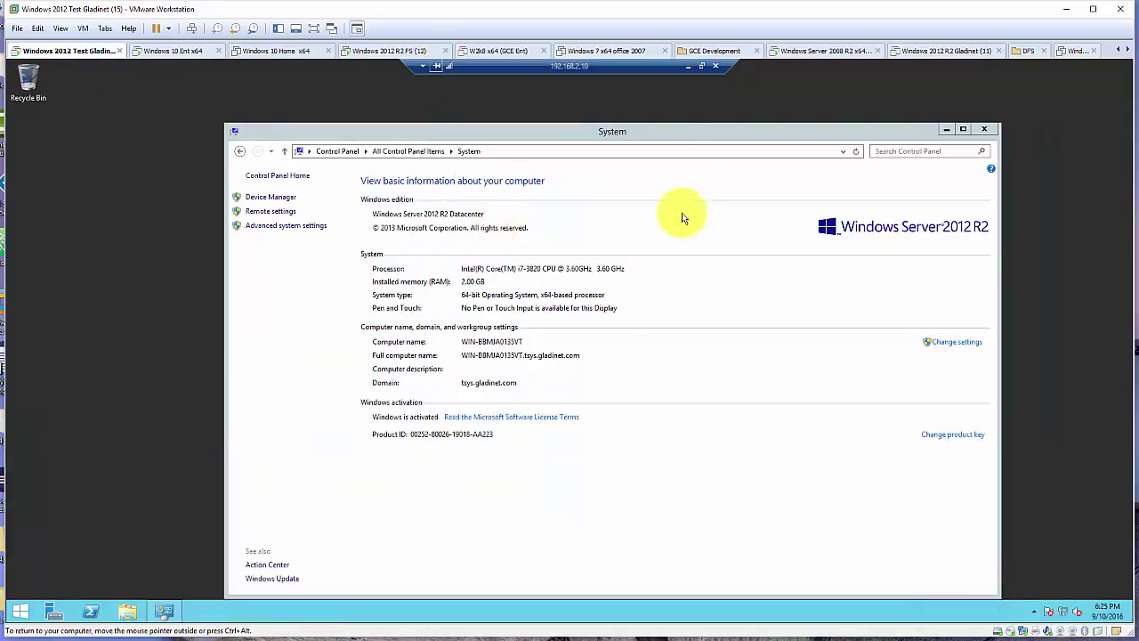
left_click(984, 129)
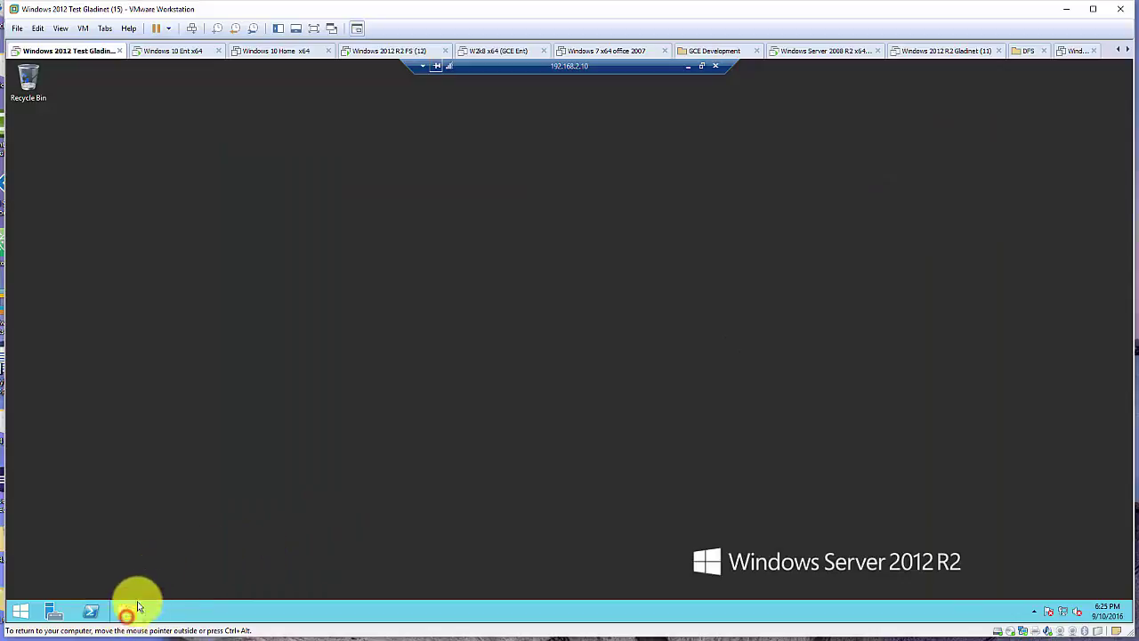
left_click(127, 611)
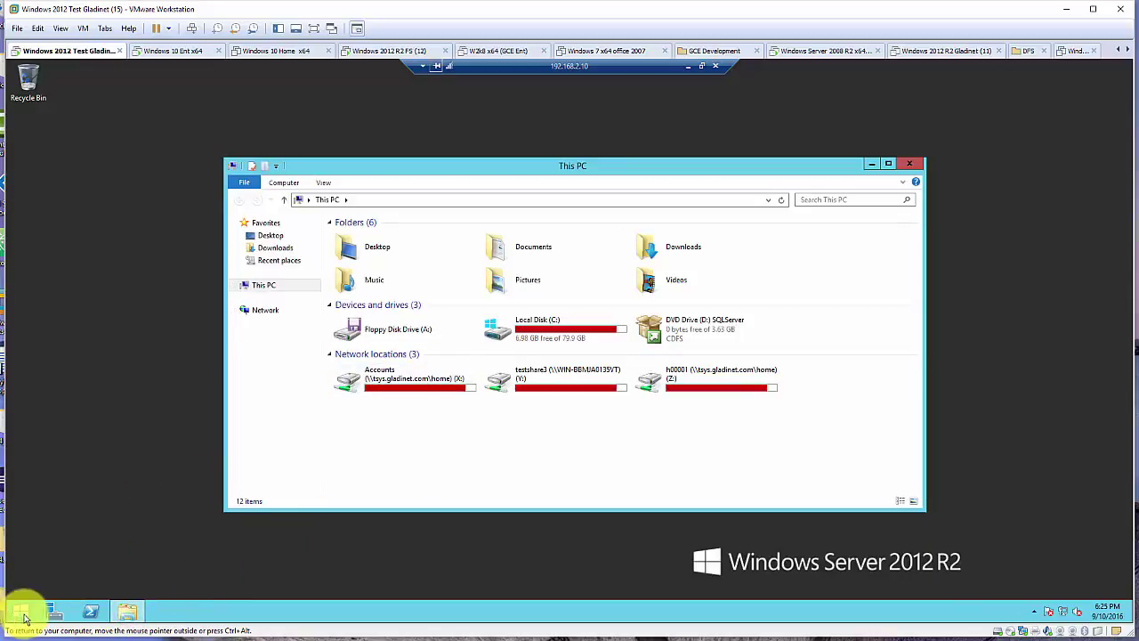
Launch Active Directory Users and Computers from Control Panel's Administrative Tools
right_click(22, 613)
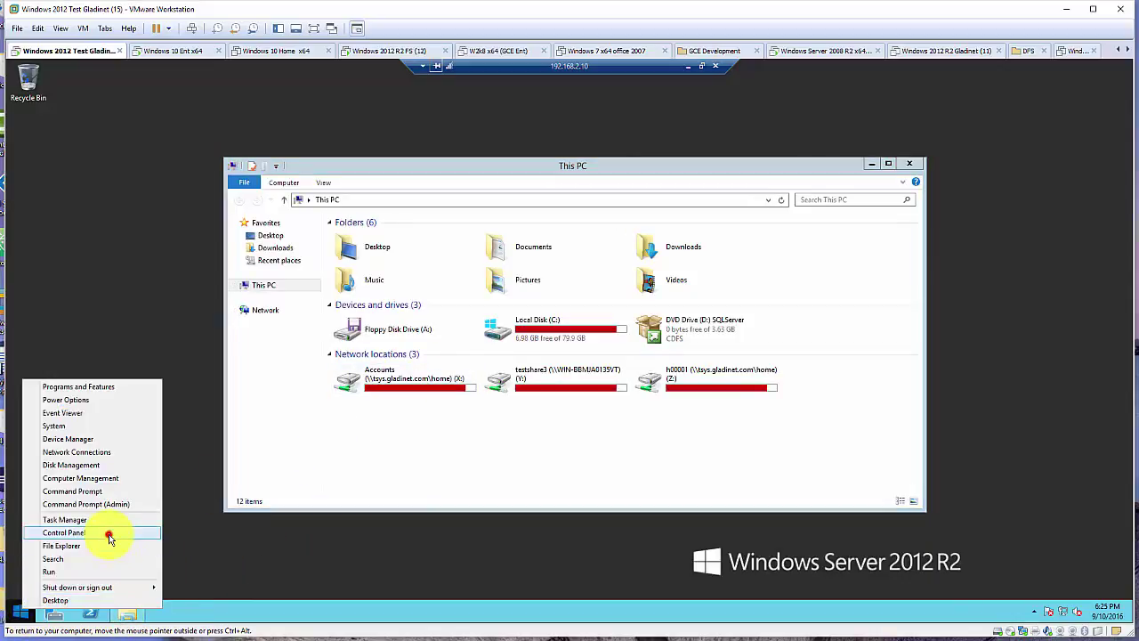
left_click(110, 534)
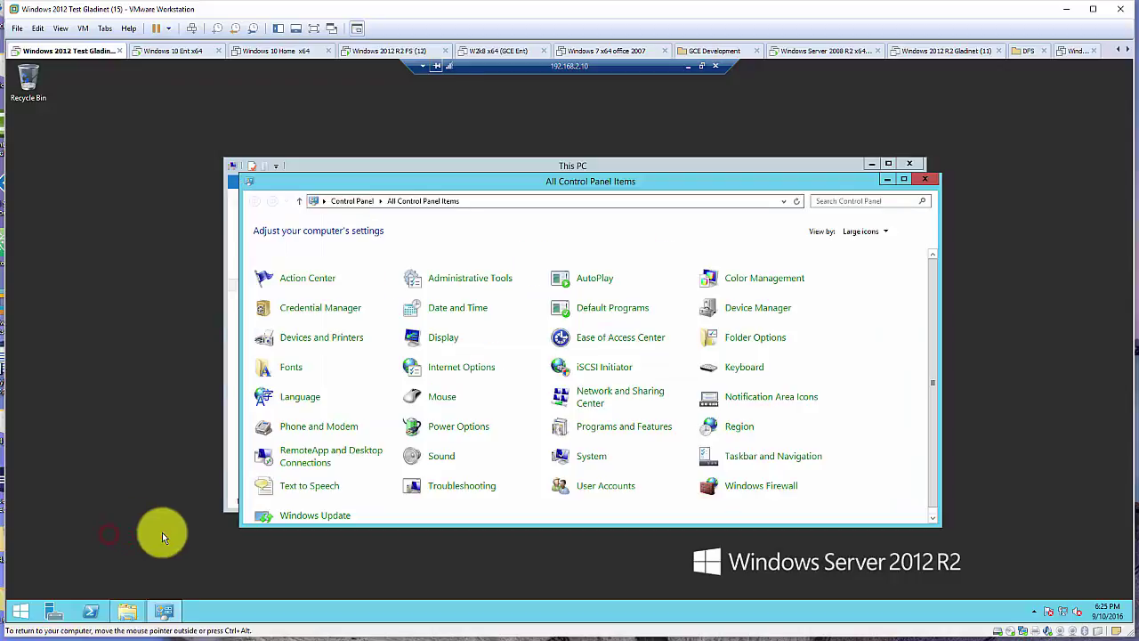
left_click(486, 281)
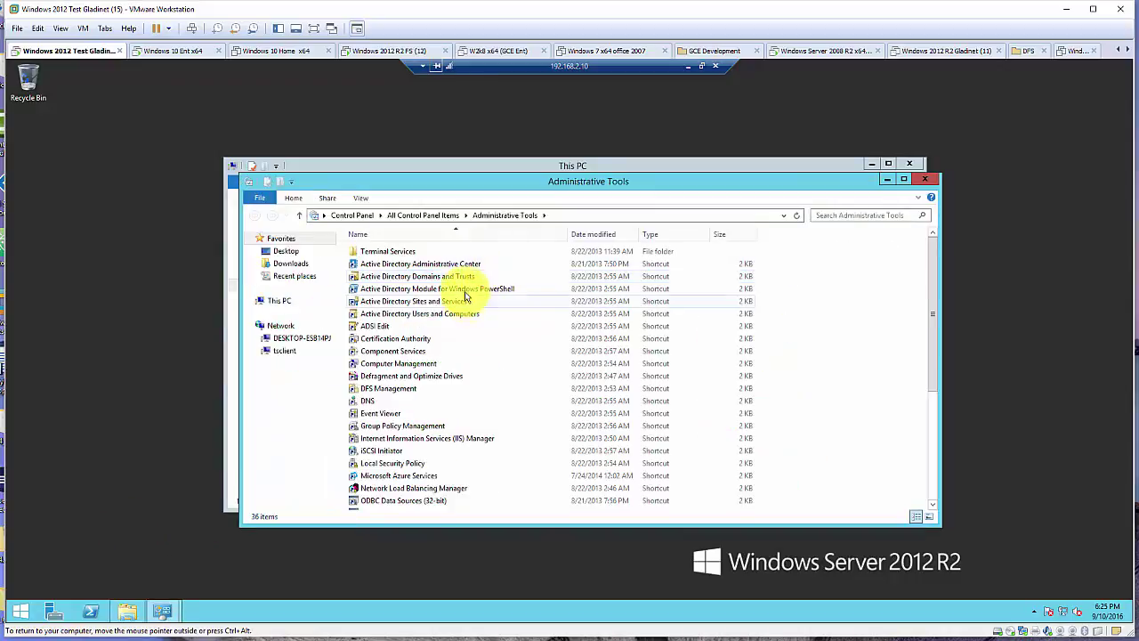
left_click(452, 316)
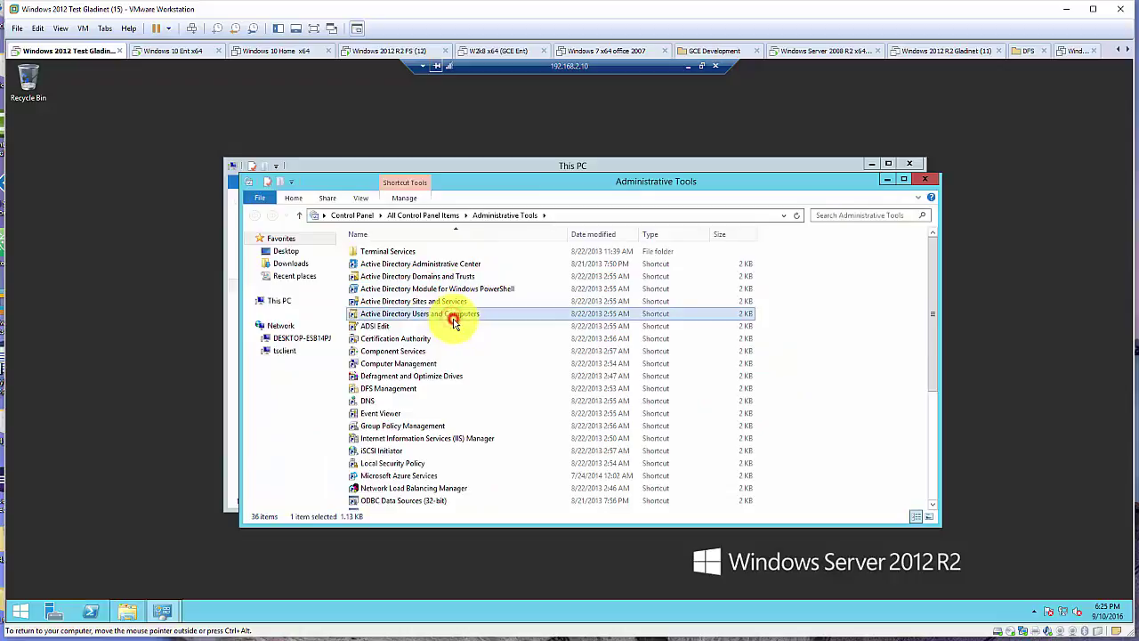
double_click(452, 317)
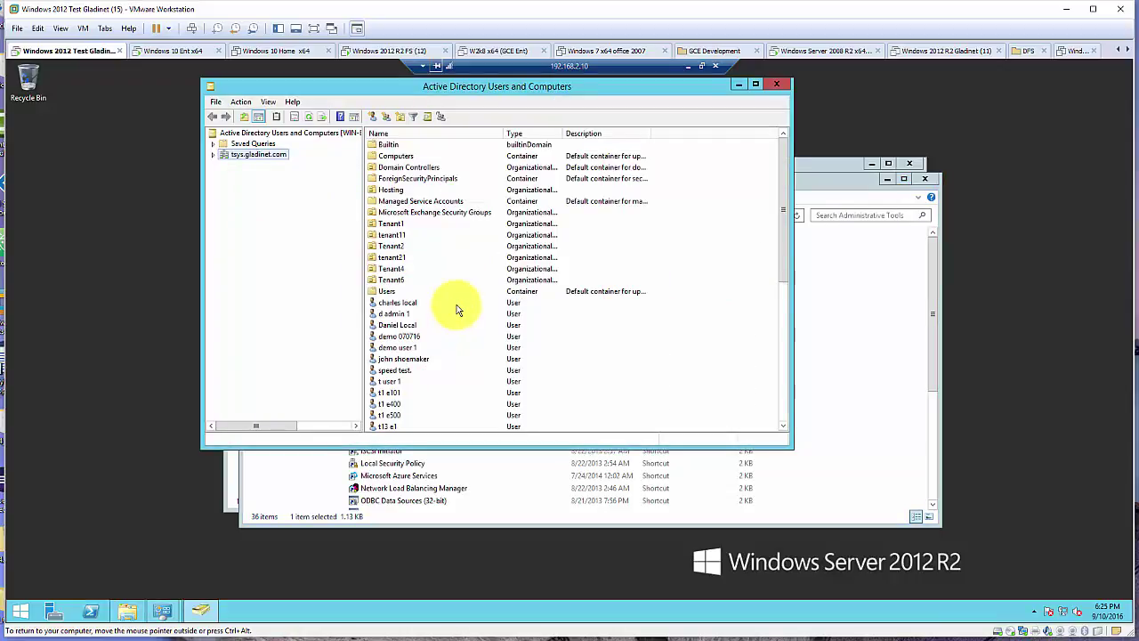
Start a new user in the tsys.gladinet.com Users container and enter its names
left_click(214, 156)
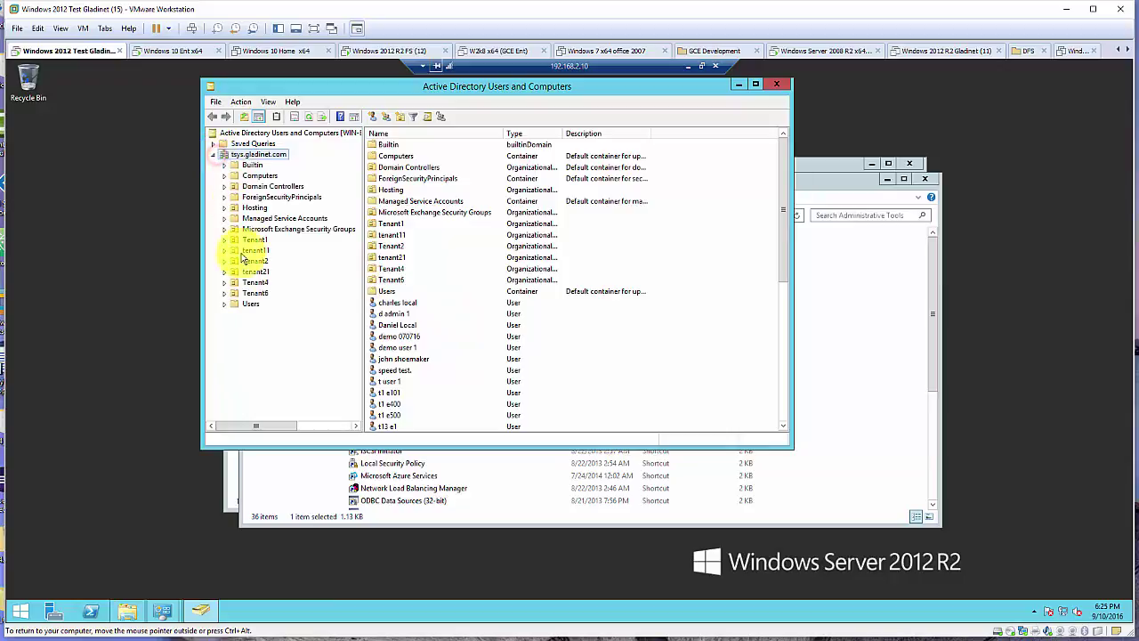
left_click(251, 304)
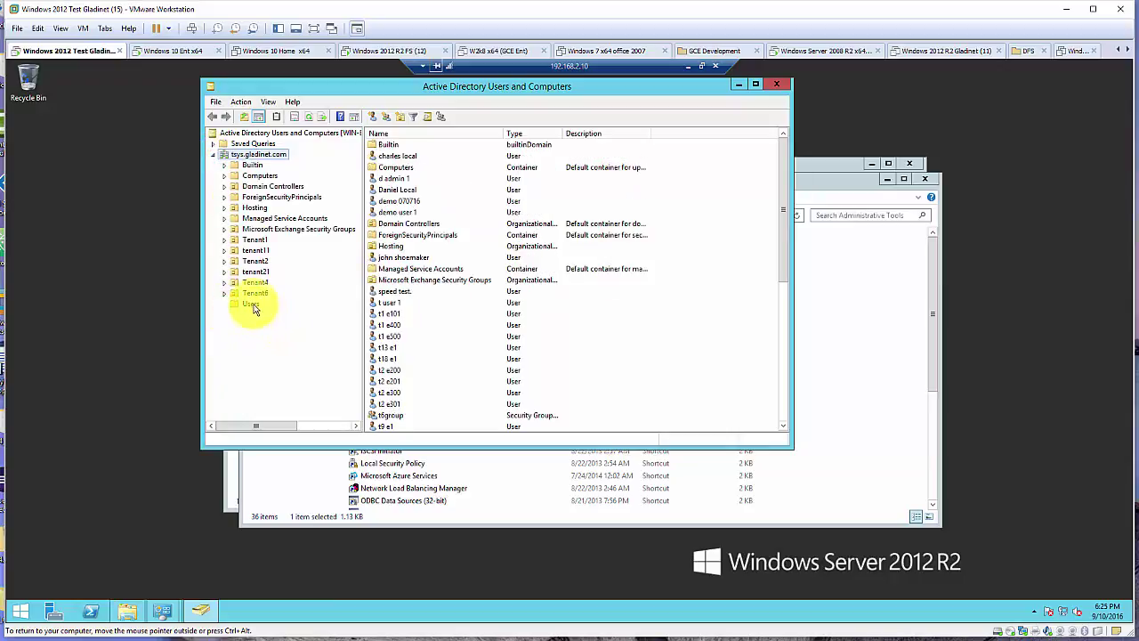
right_click(253, 304)
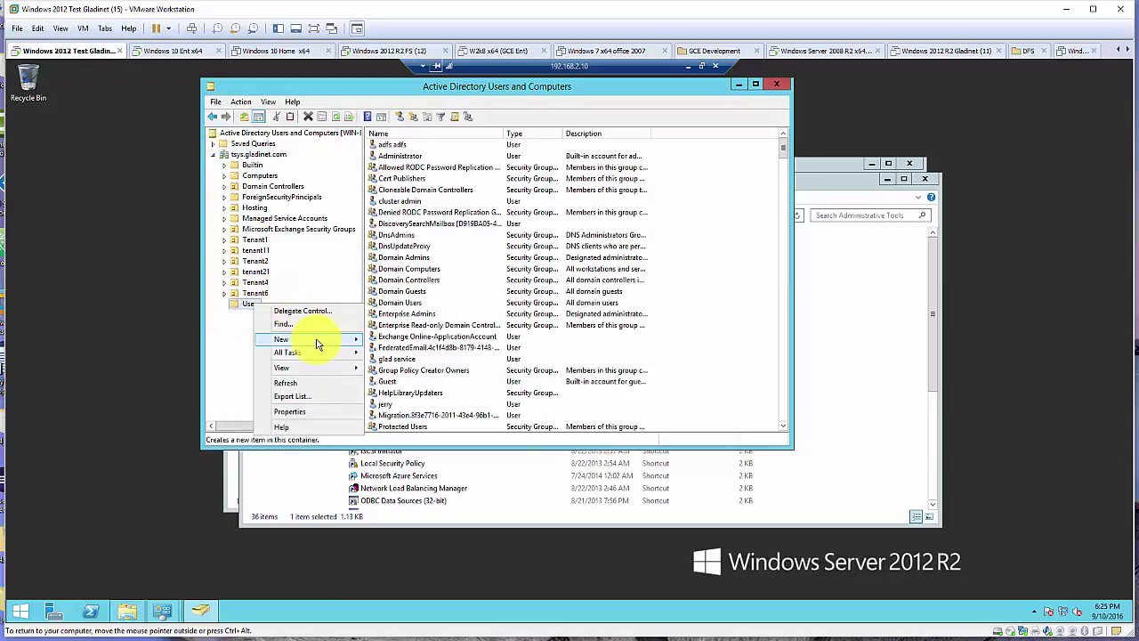
mouse_move(313, 339)
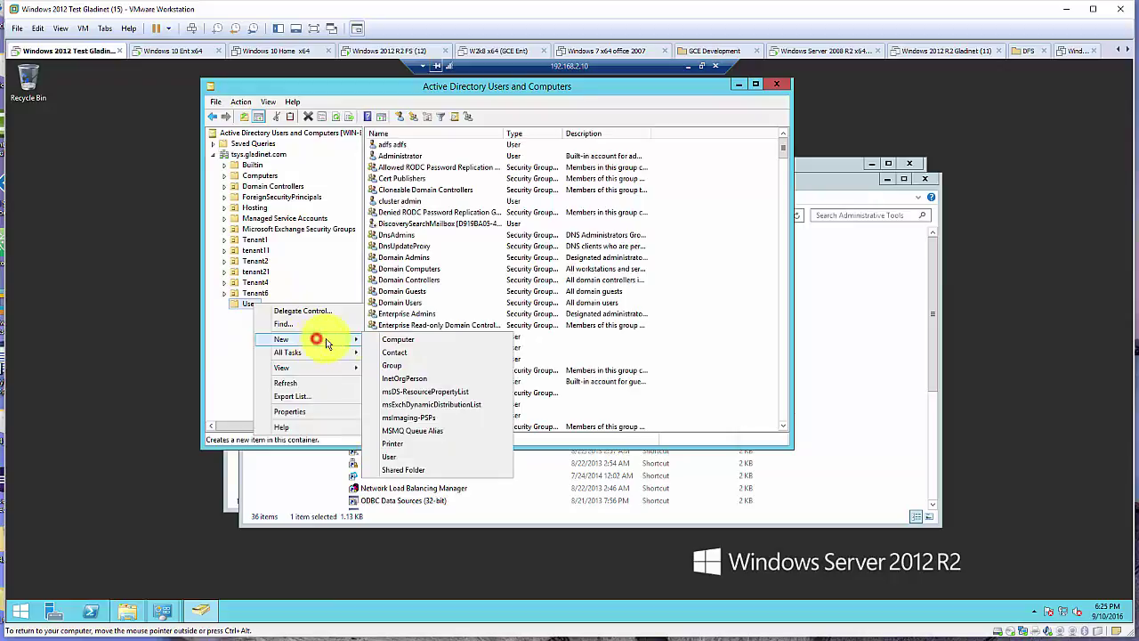
left_click(398, 456)
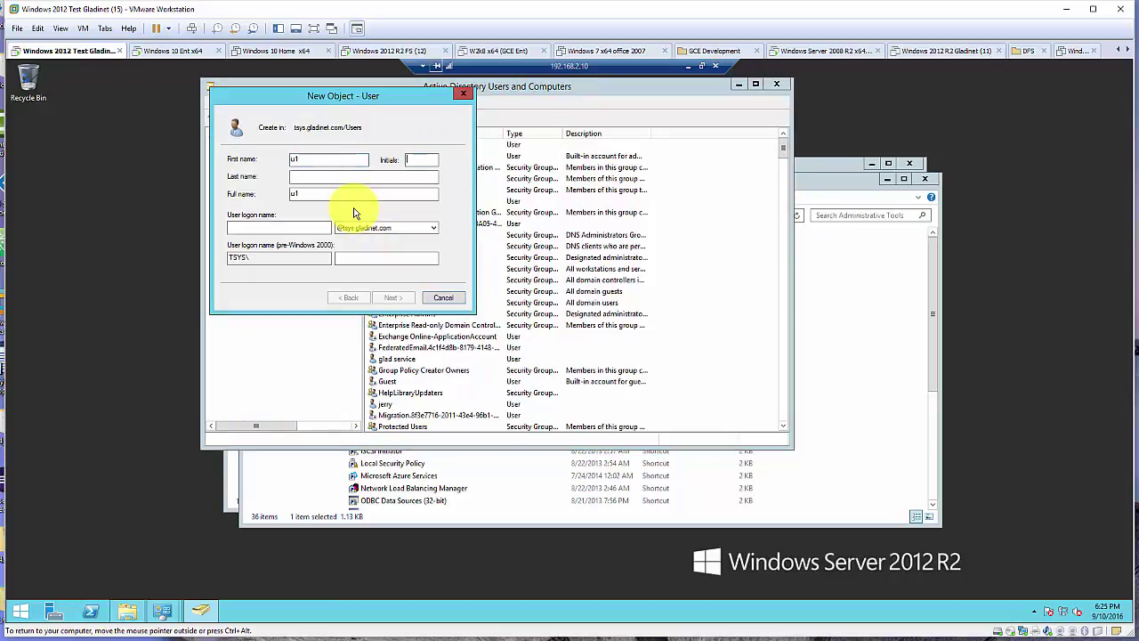
type("3")
key("Tab")
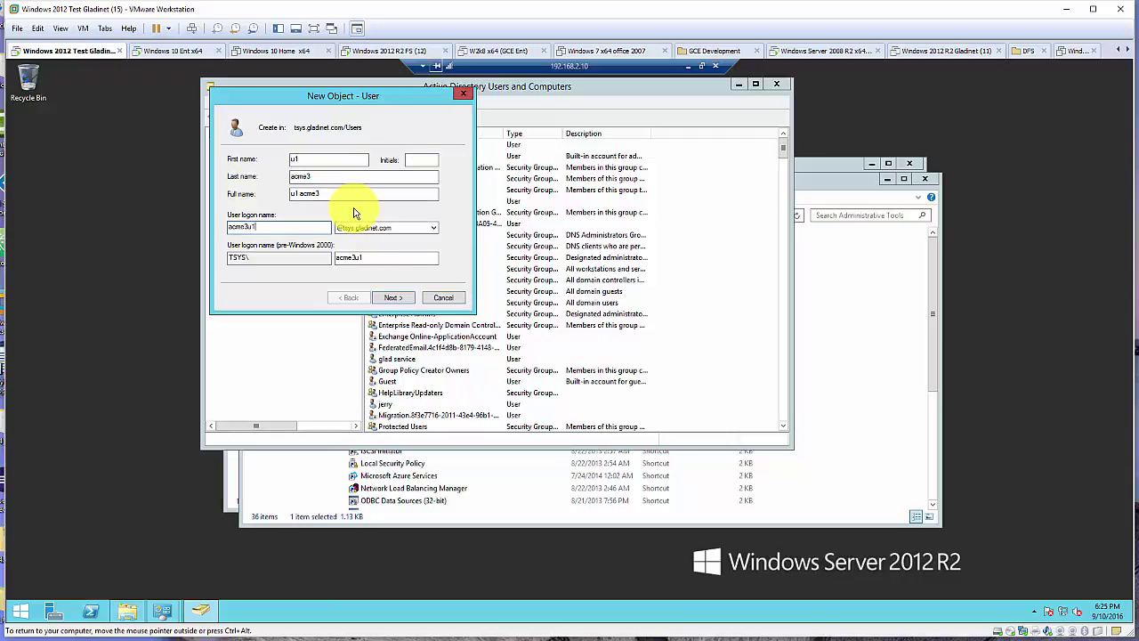
Set the user's password as never expiring and unchangeable, with no change required at logon, then finish
left_click(392, 298)
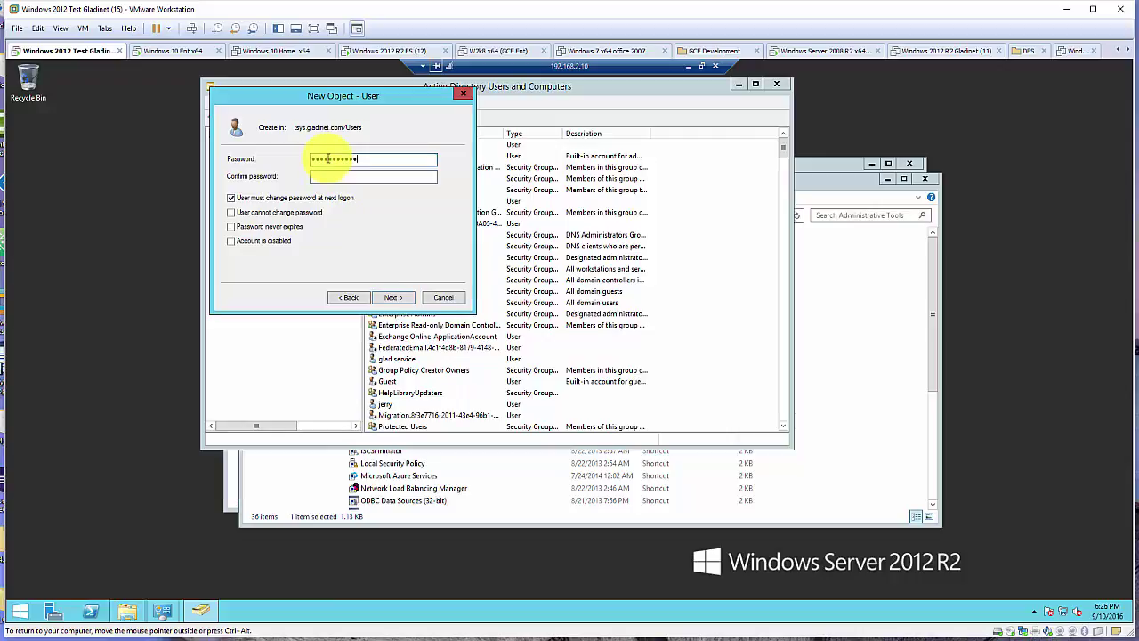
left_click(329, 178)
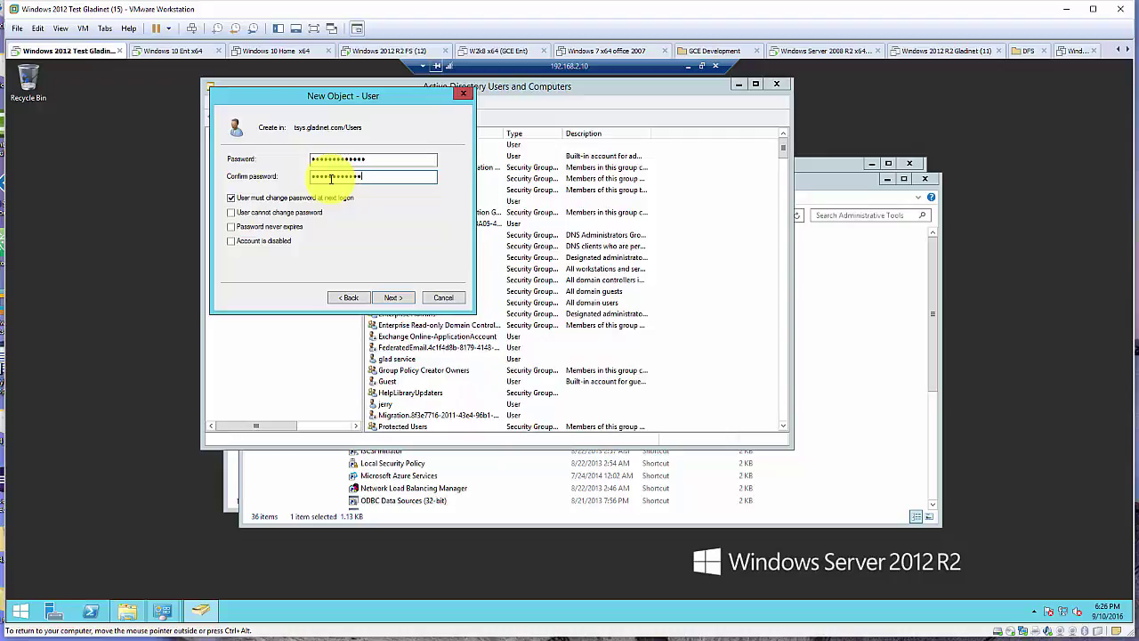
left_click(247, 198)
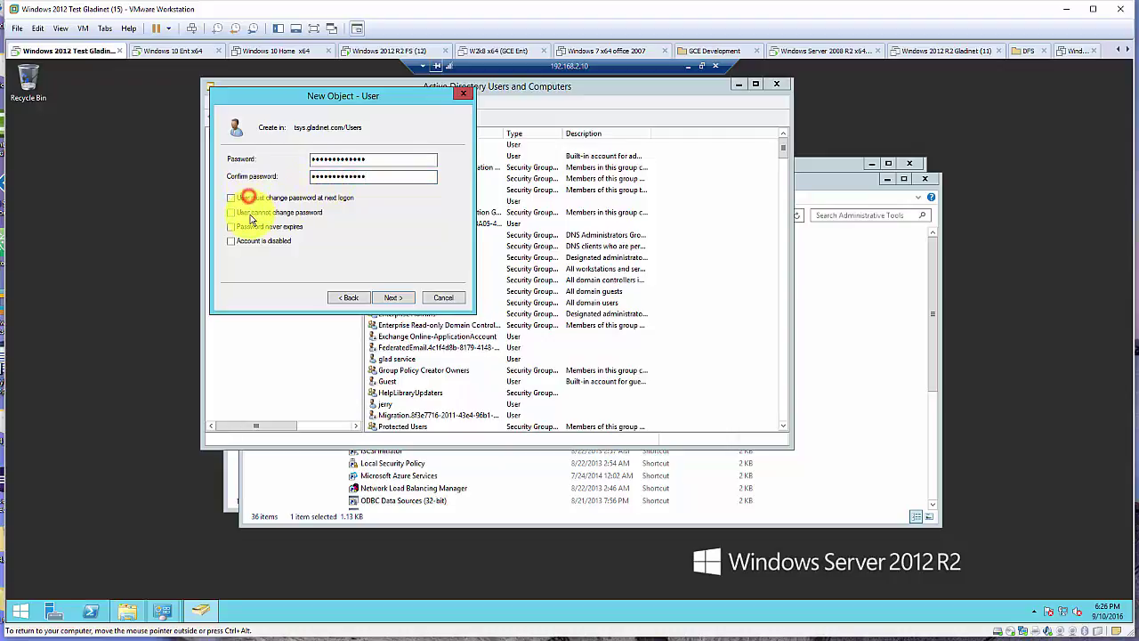
left_click(250, 212)
left_click(256, 228)
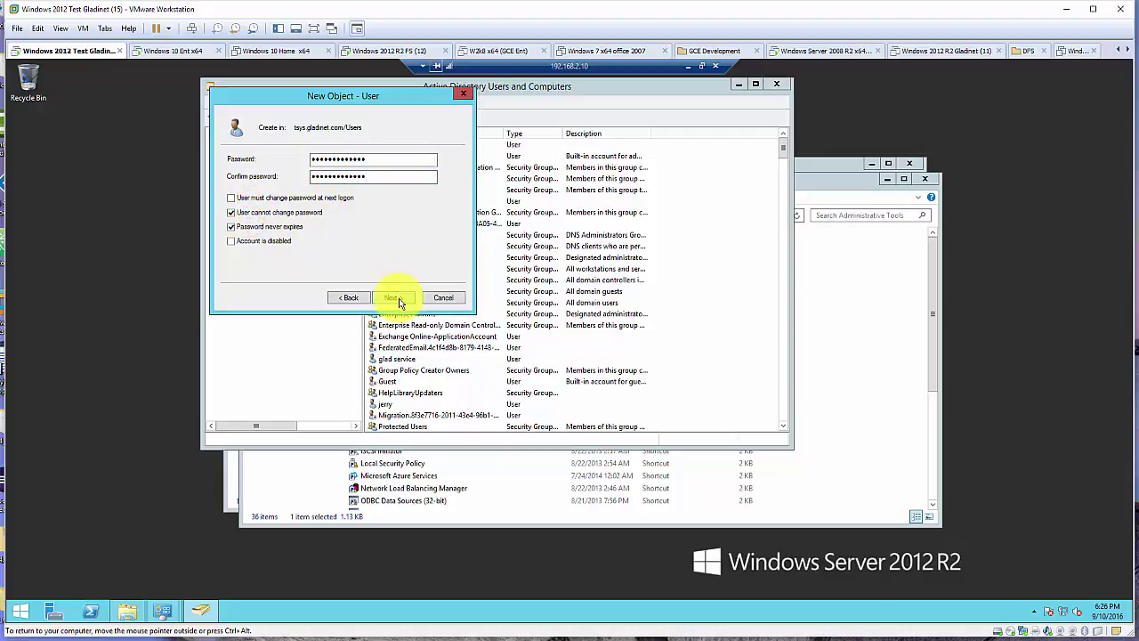
left_click(393, 298)
left_click(395, 298)
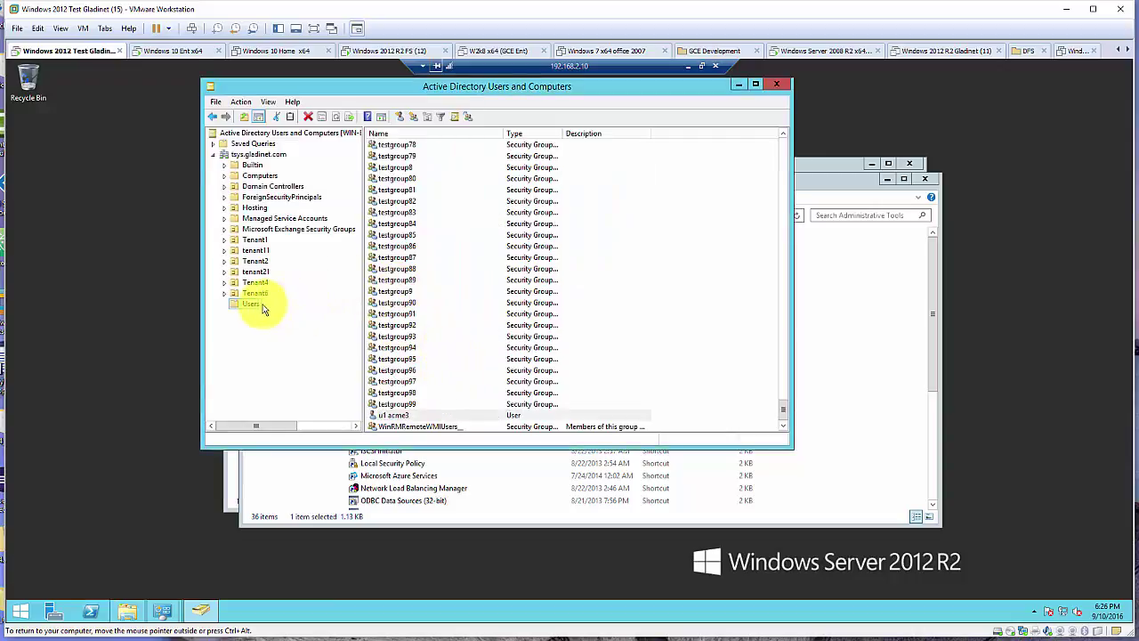
Start another new user in Users, entering last name and logon name for u2 acme3
right_click(250, 303)
mouse_move(316, 343)
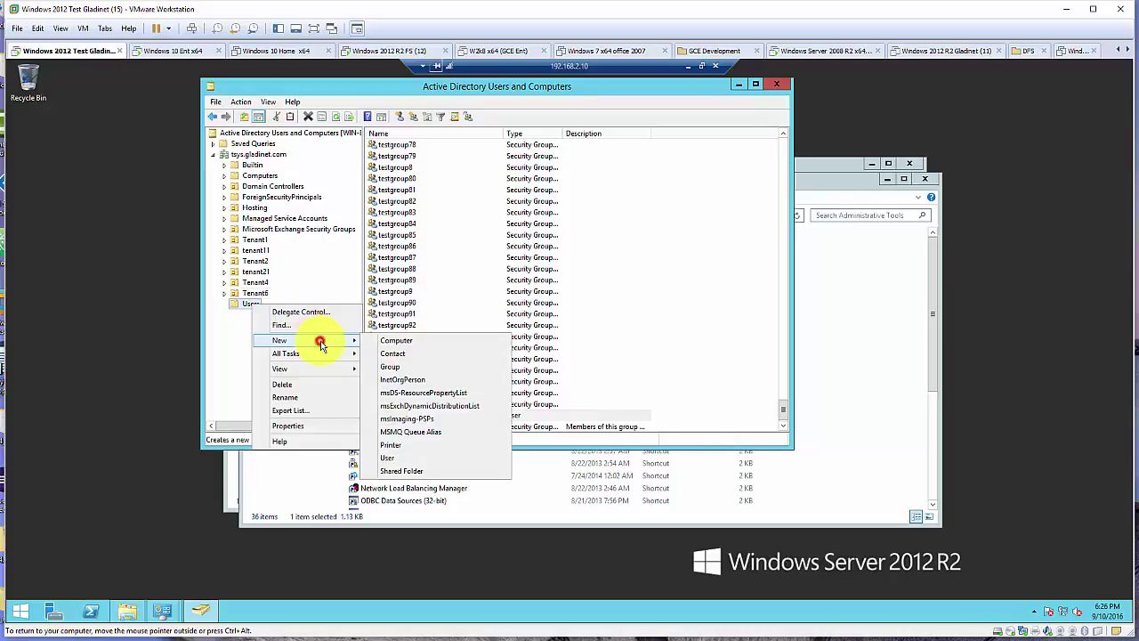
left_click(410, 460)
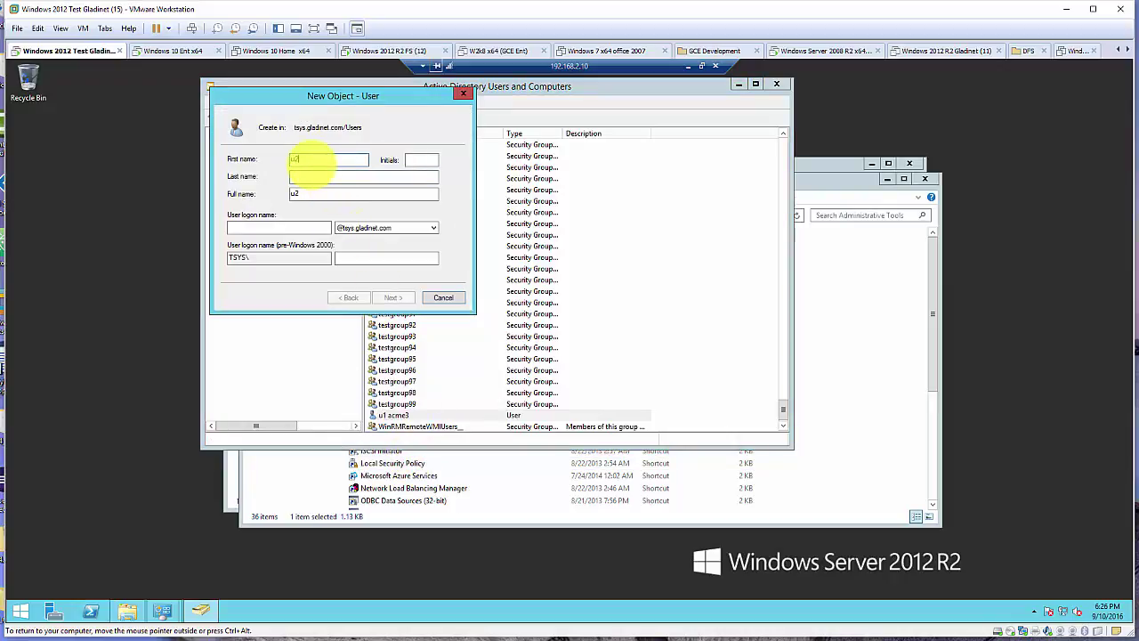
left_click(325, 177)
type("acme3")
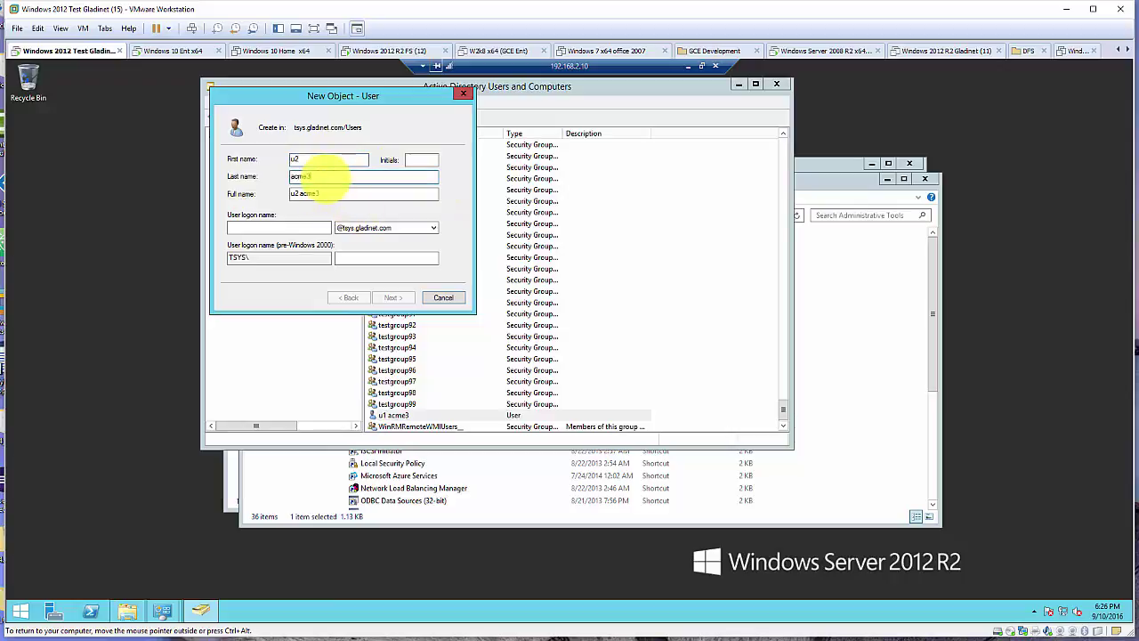
left_click(275, 227)
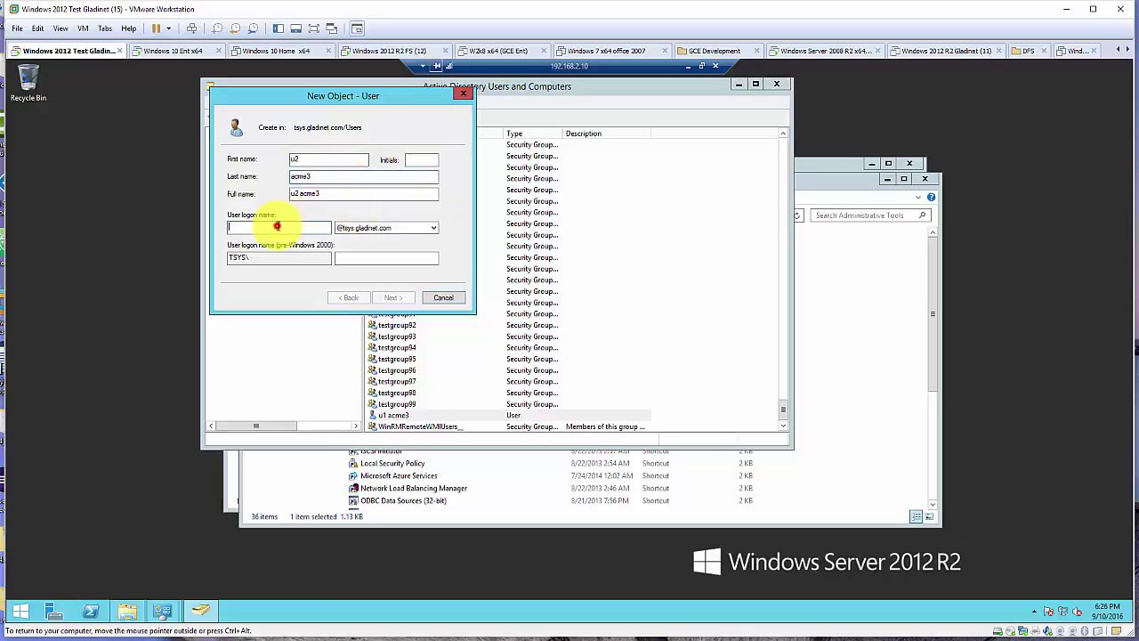
type("acme3u2")
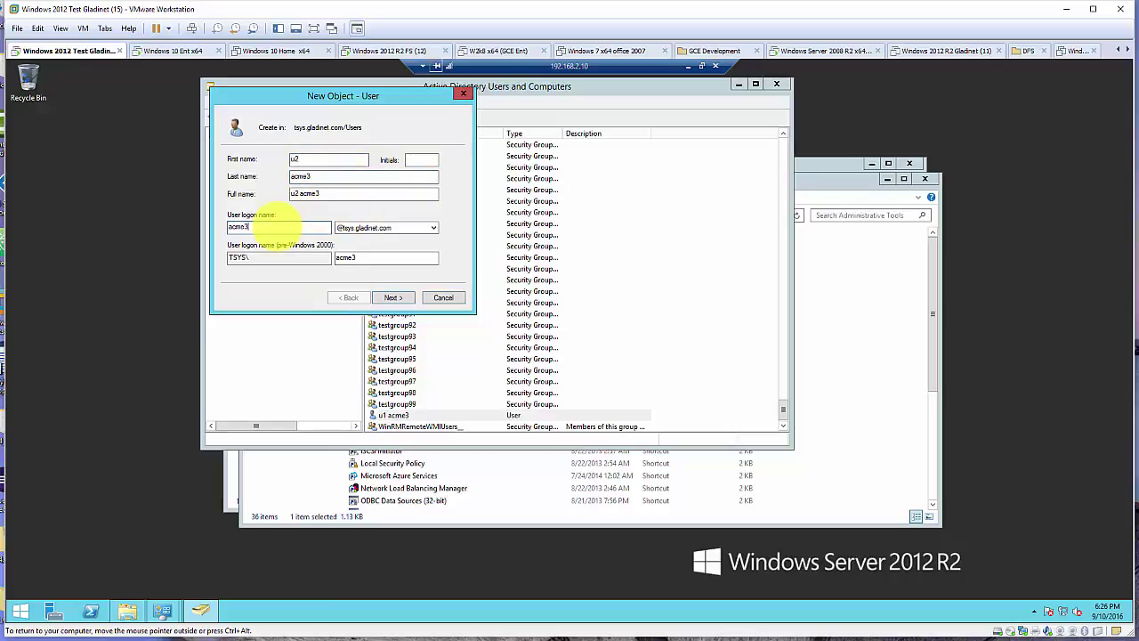
left_click(392, 296)
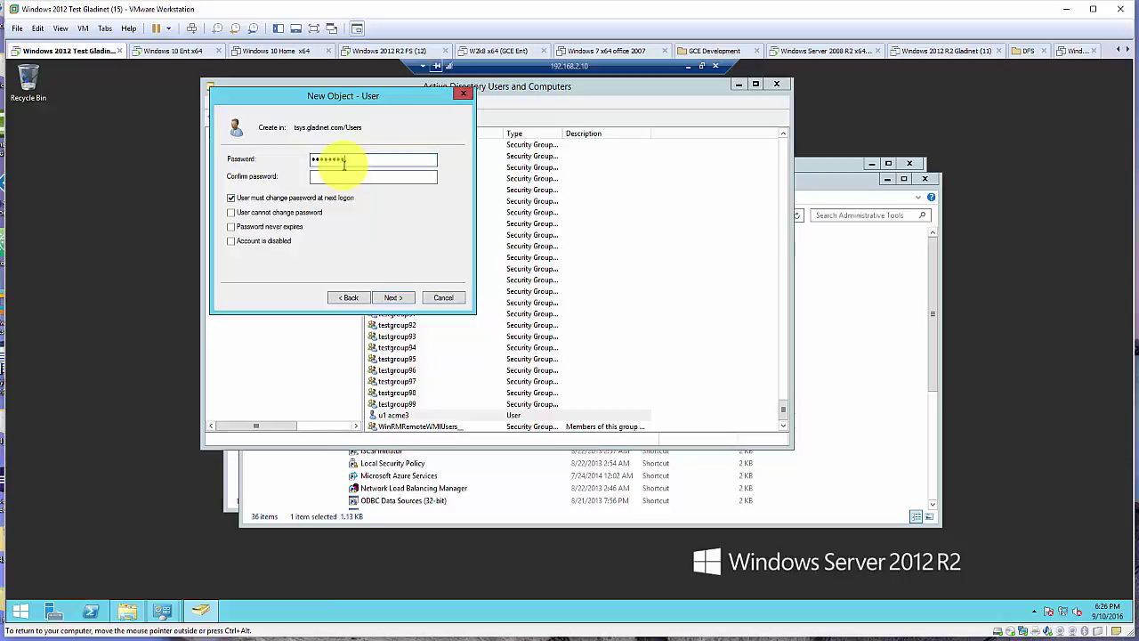
Give u2 acme3 a never-expiring, user-unchangeable password, finish, and close the AD and Administrative Tools windows
type("•")
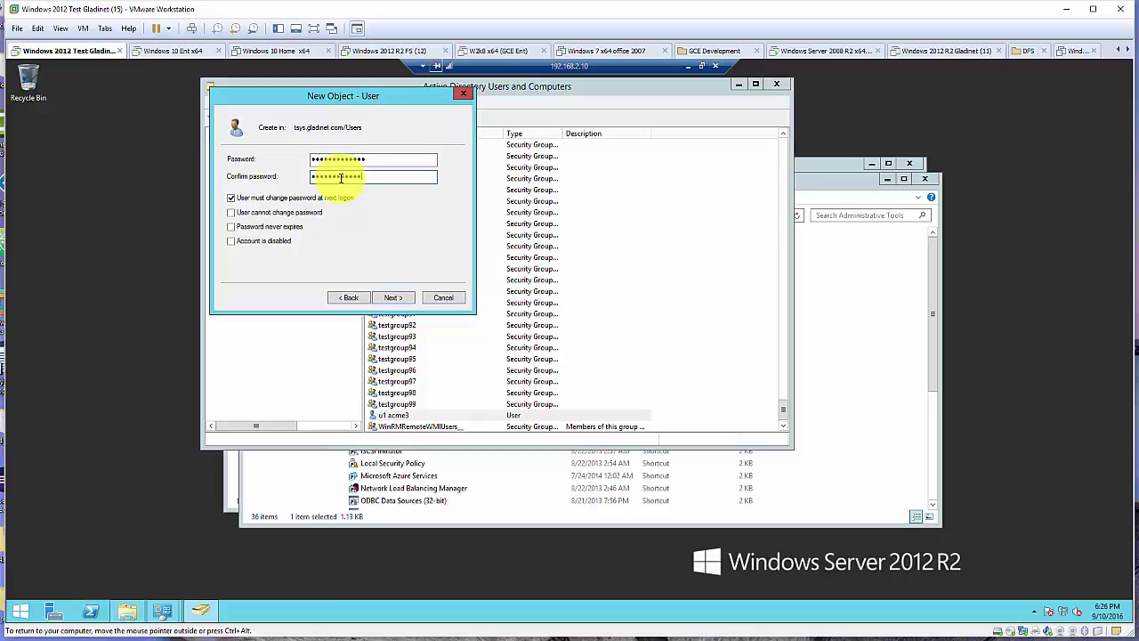
type("•")
left_click(287, 197)
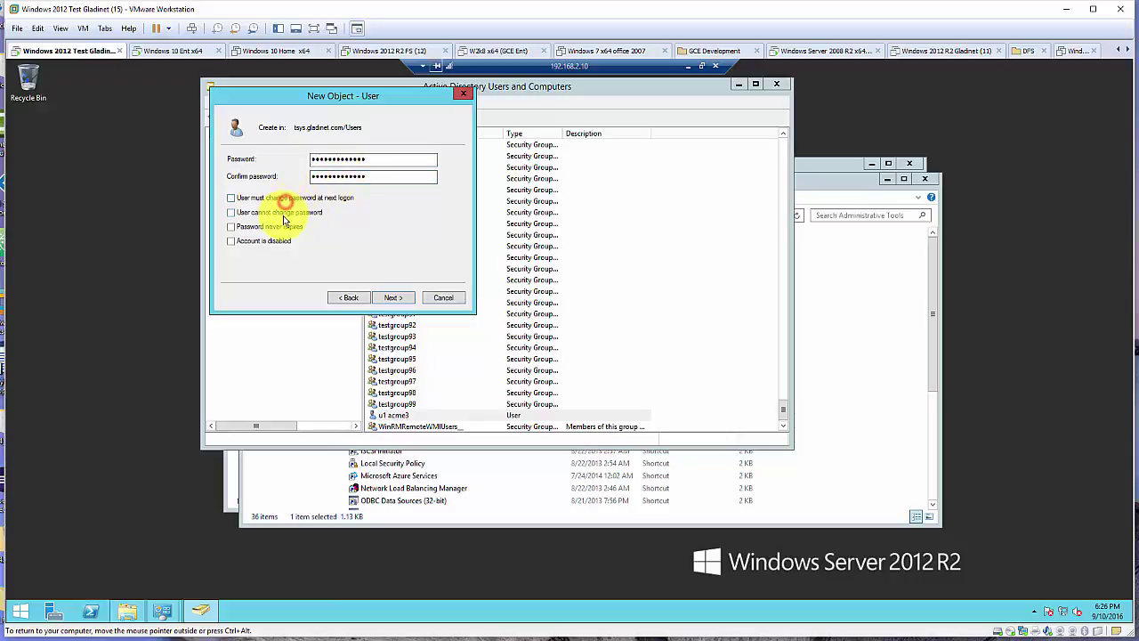
left_click(281, 213)
left_click(258, 227)
left_click(396, 297)
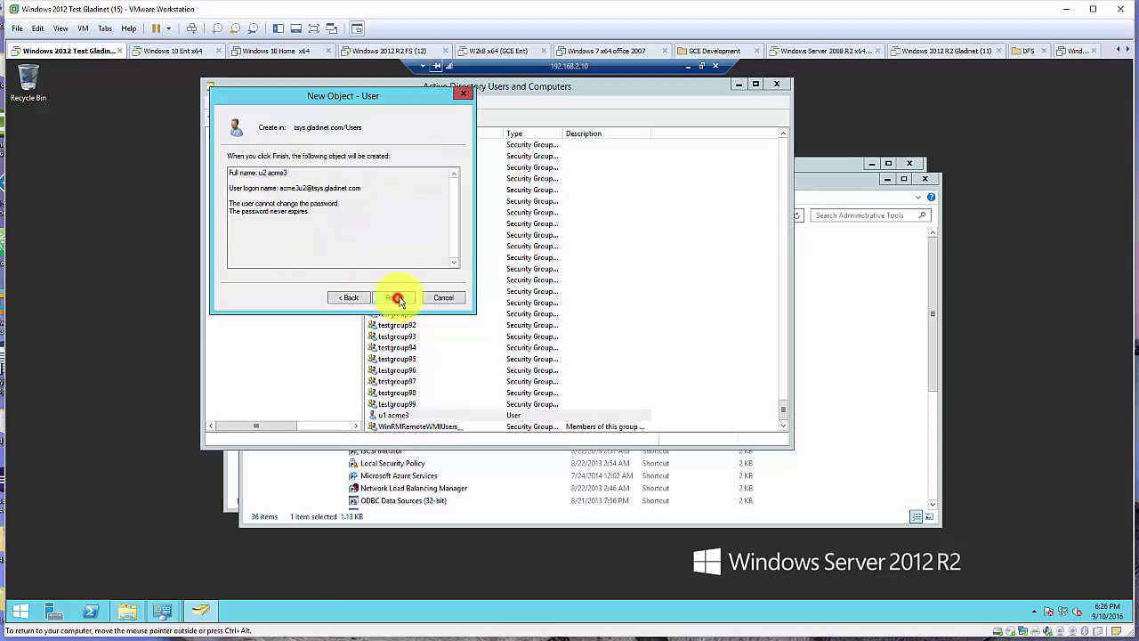
left_click(398, 297)
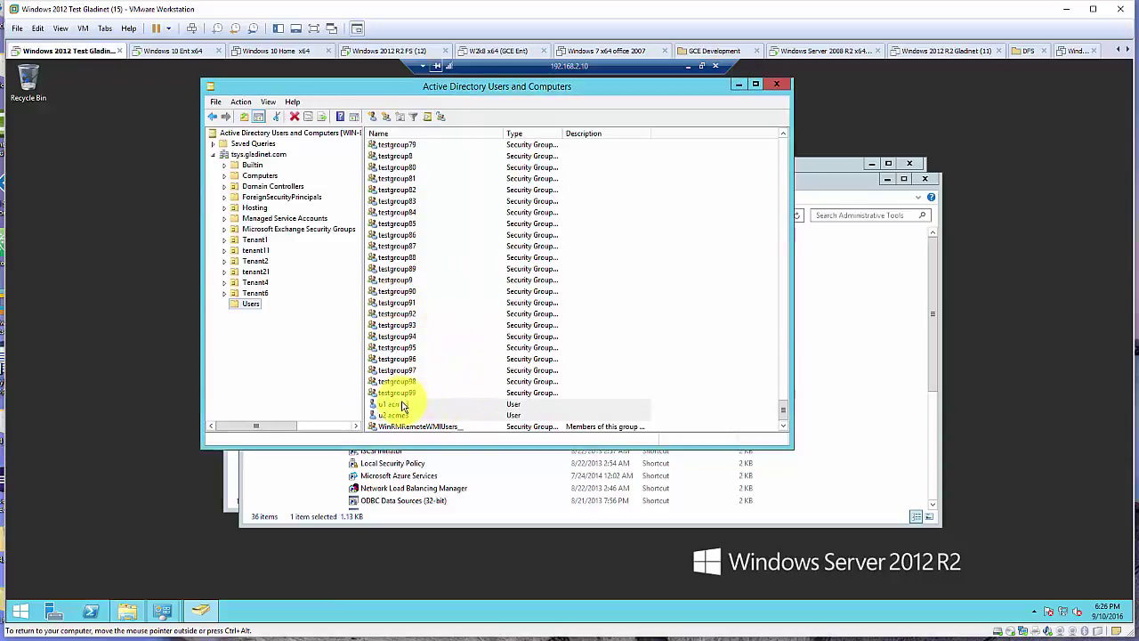
left_click(737, 85)
left_click(888, 179)
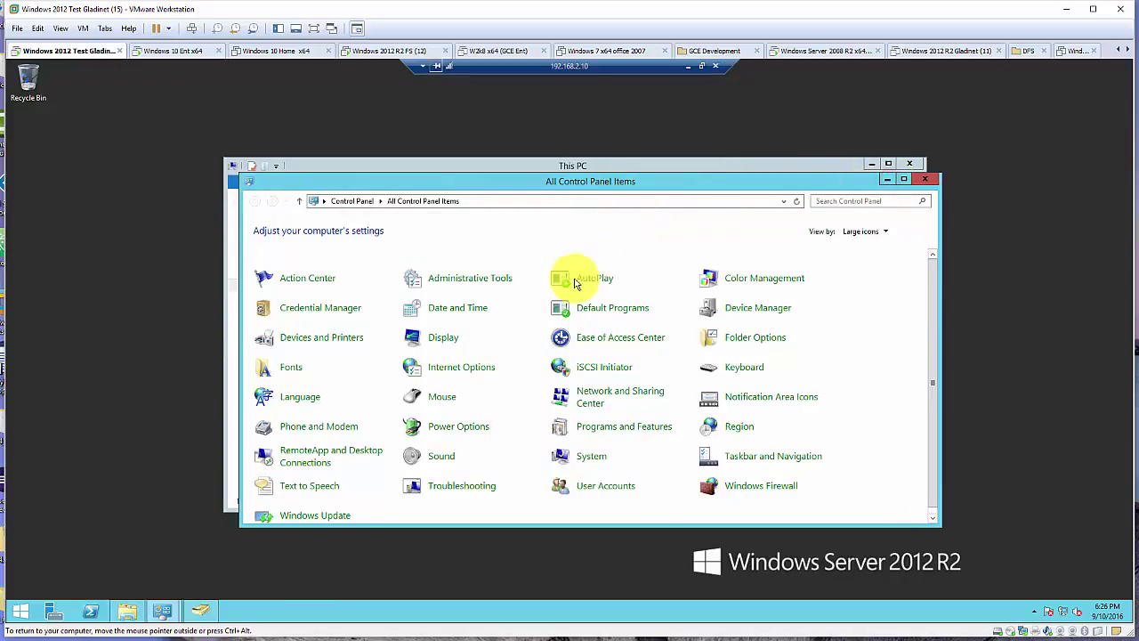
Close Control Panel, open Local Disk (C:) and add a folder named Acme3Share there
left_click(888, 179)
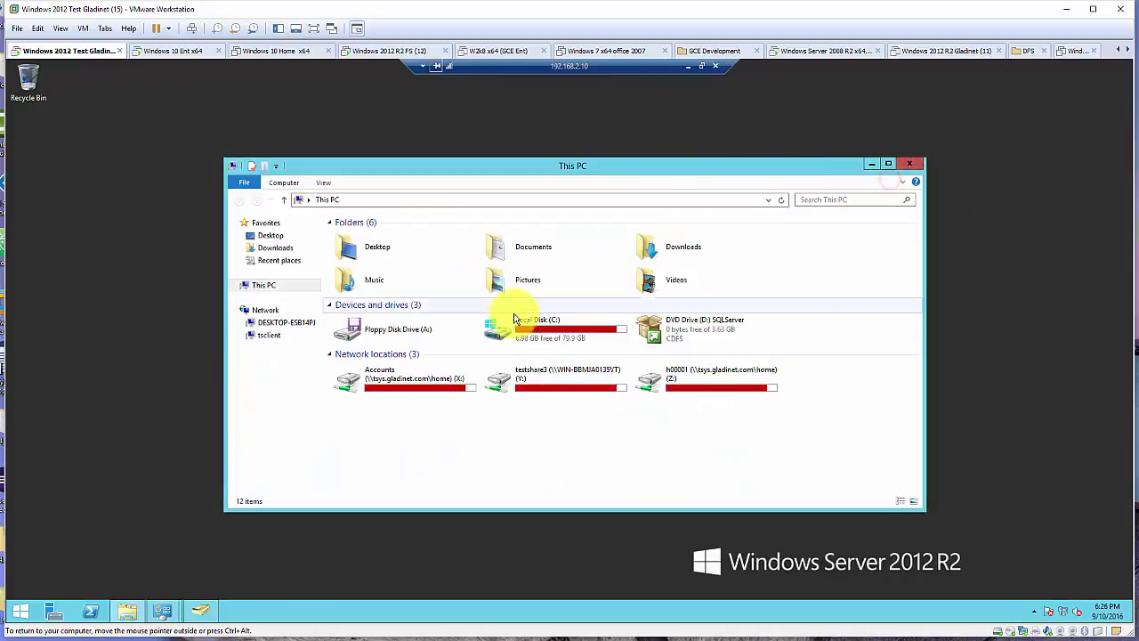
double_click(563, 329)
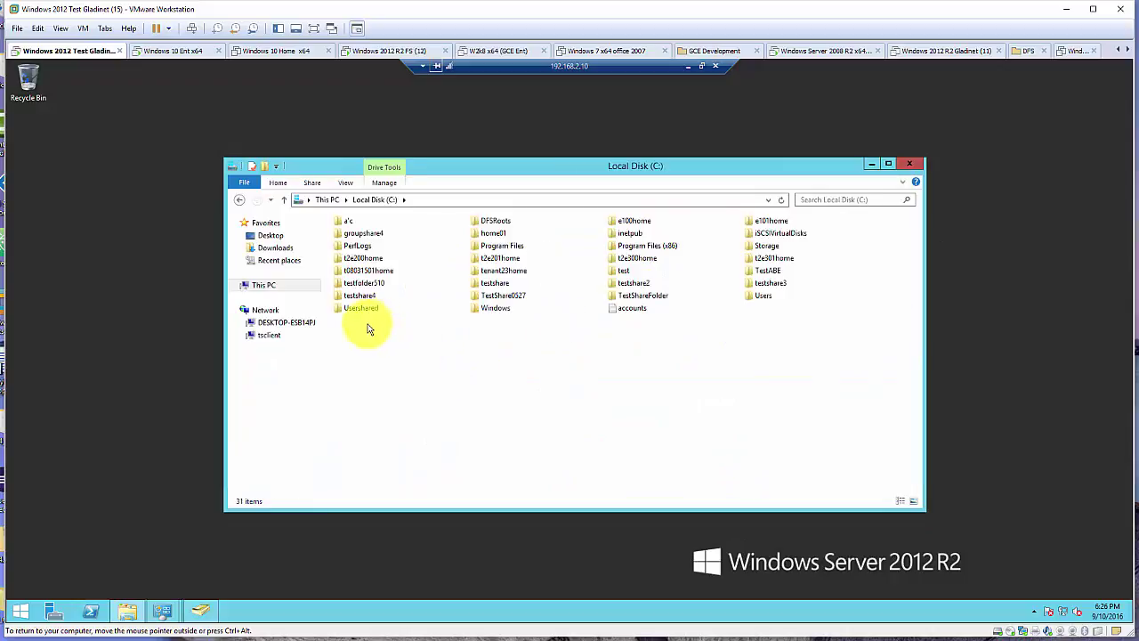
right_click(366, 328)
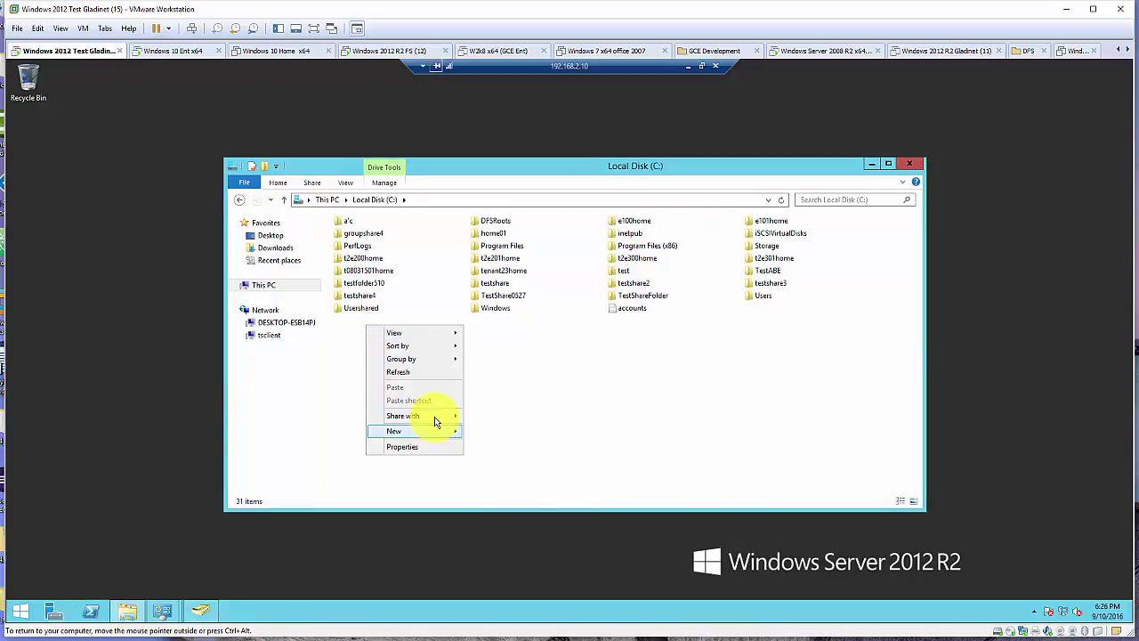
left_click(433, 431)
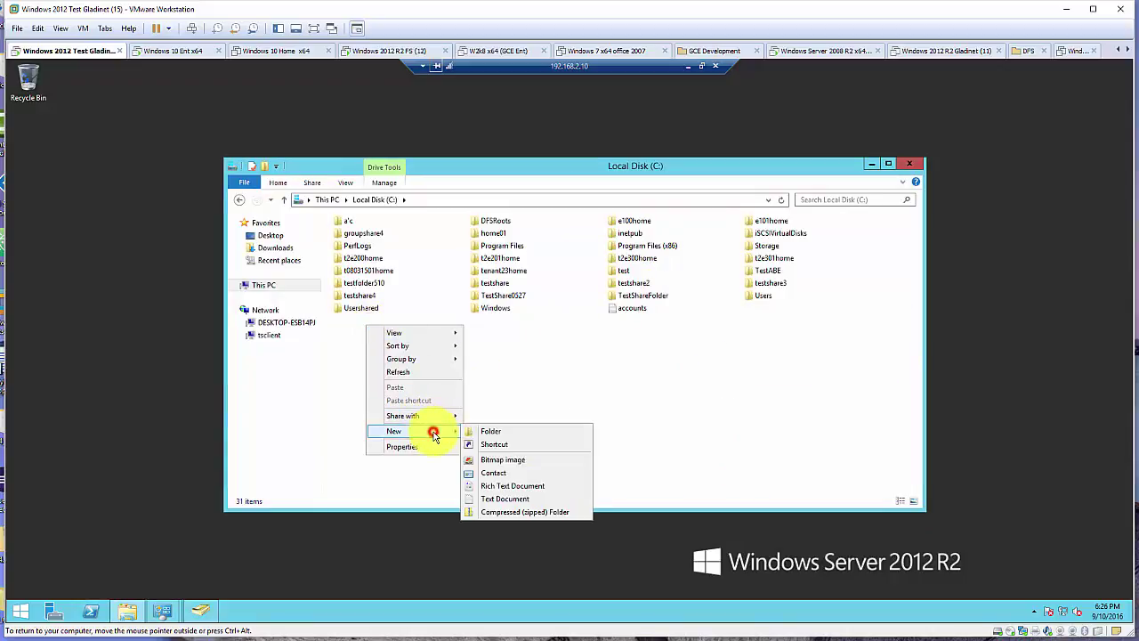
left_click(494, 432)
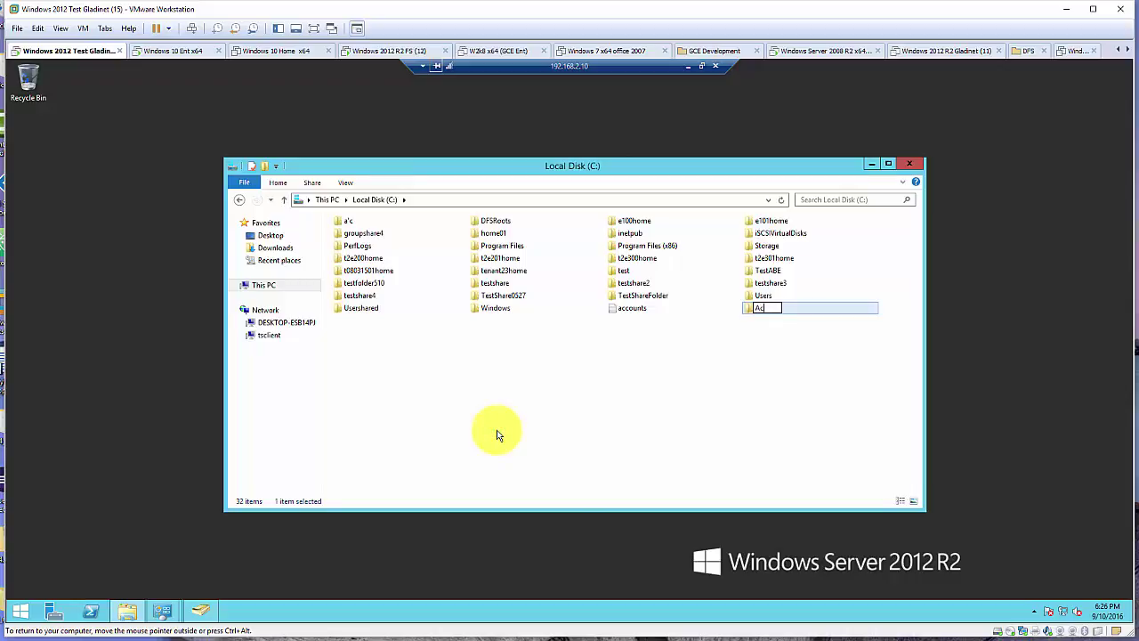
key("Return")
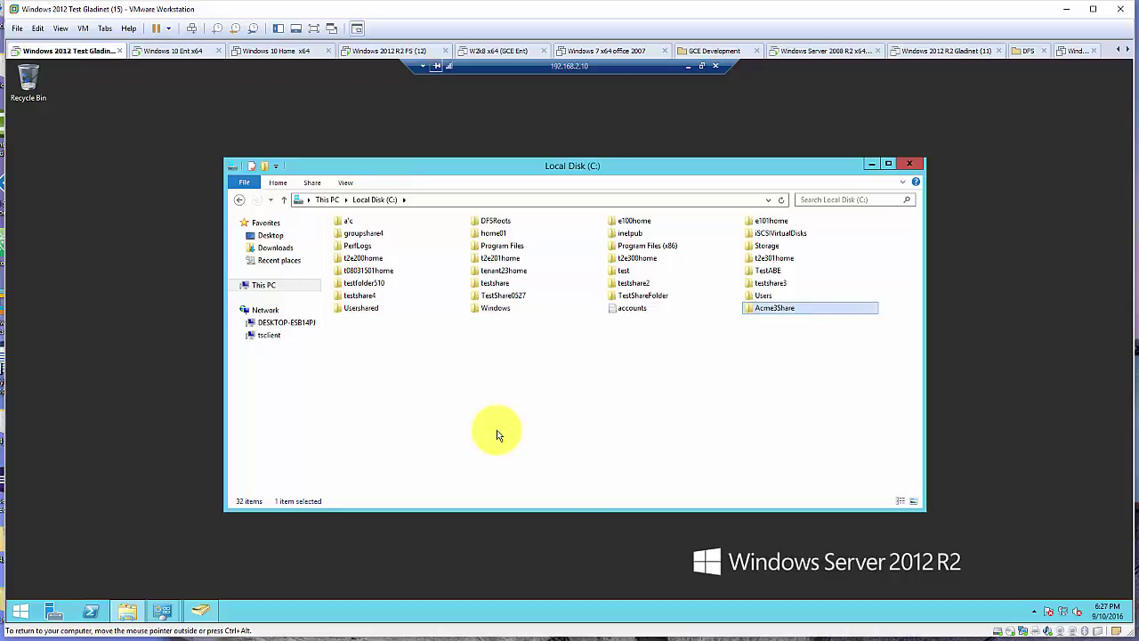
Inside Acme3Share, create subfolders U1Folder and U2Folder, then refresh the view
double_click(776, 308)
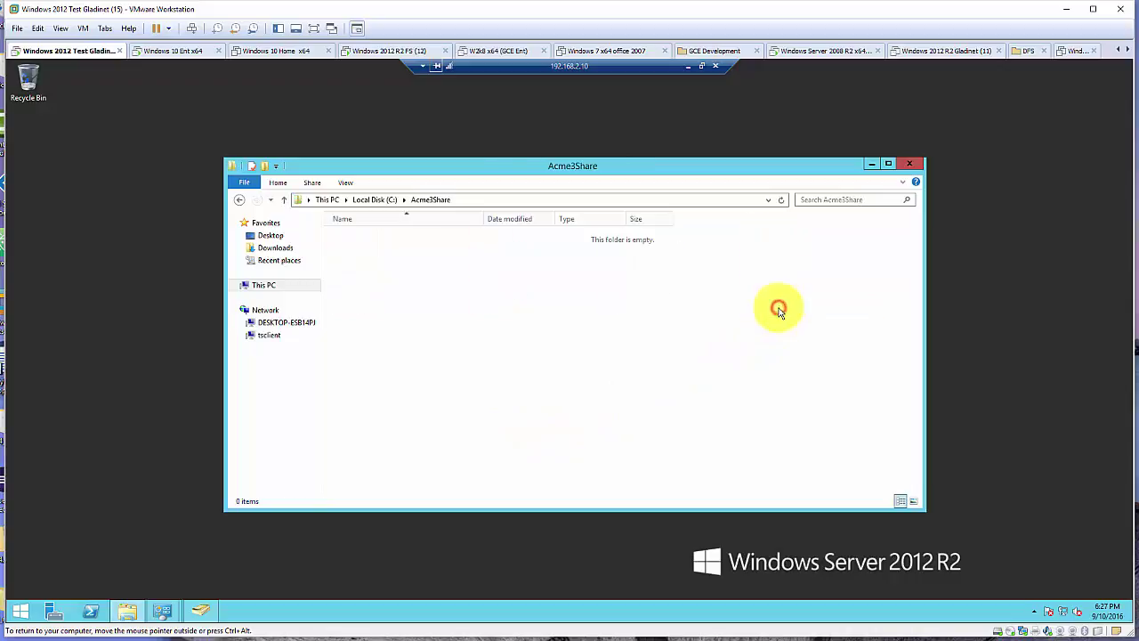
right_click(428, 257)
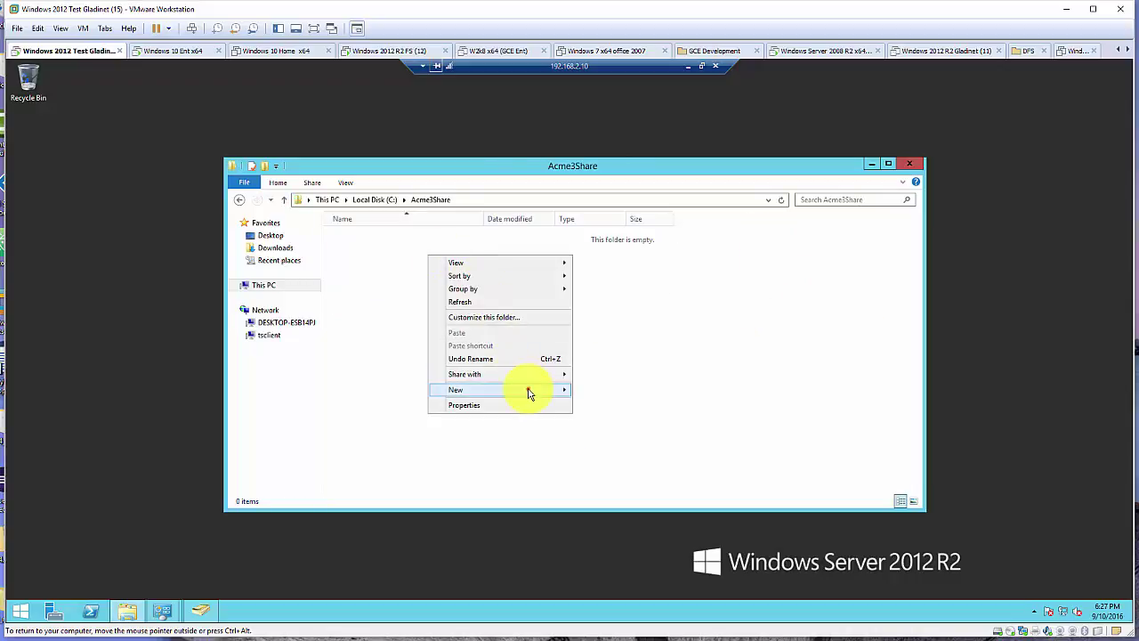
mouse_move(554, 390)
left_click(589, 387)
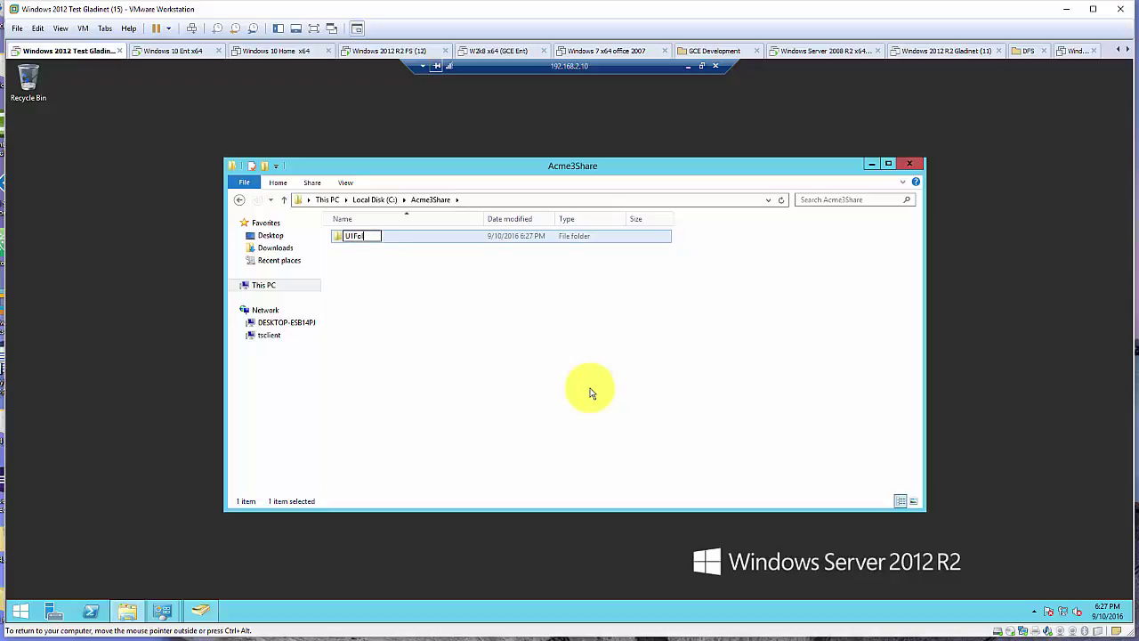
key("Return")
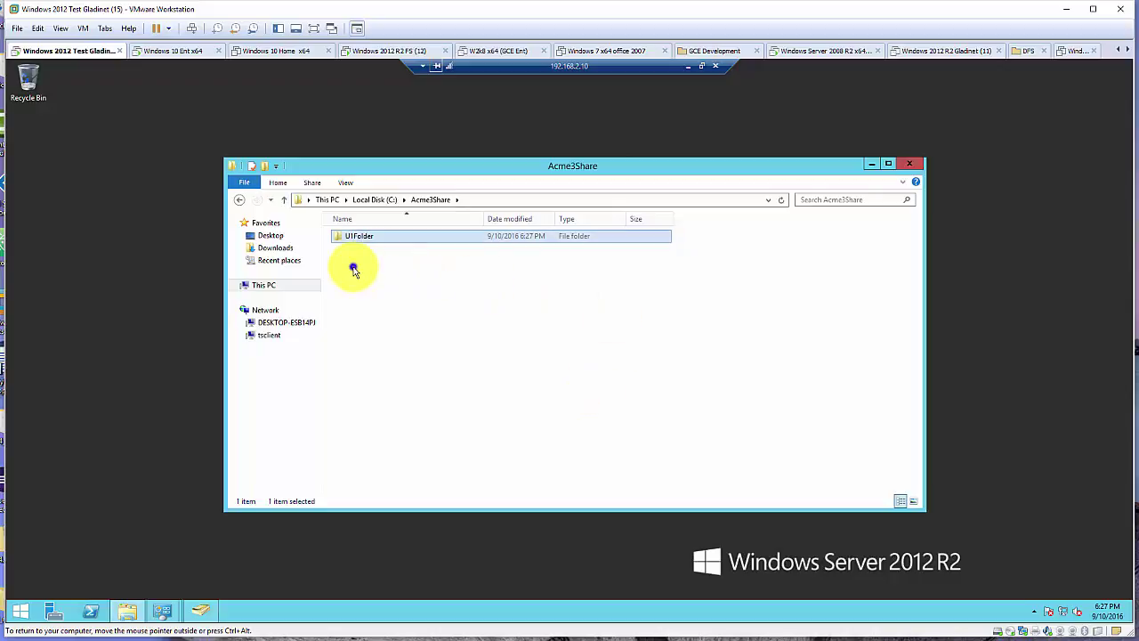
right_click(353, 267)
mouse_move(452, 397)
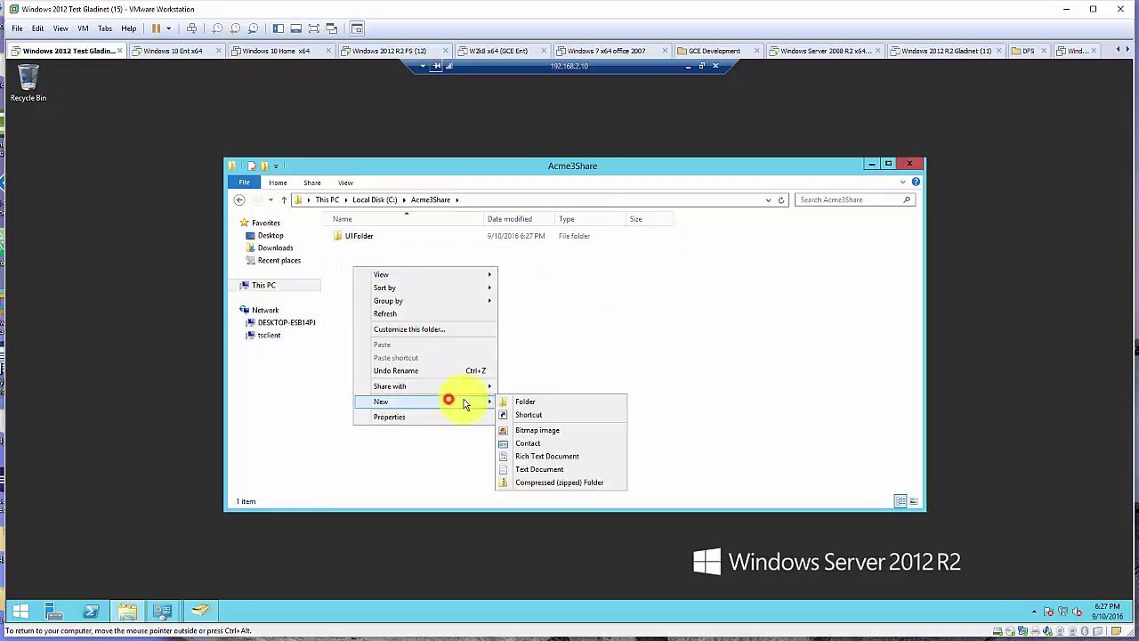
left_click(543, 402)
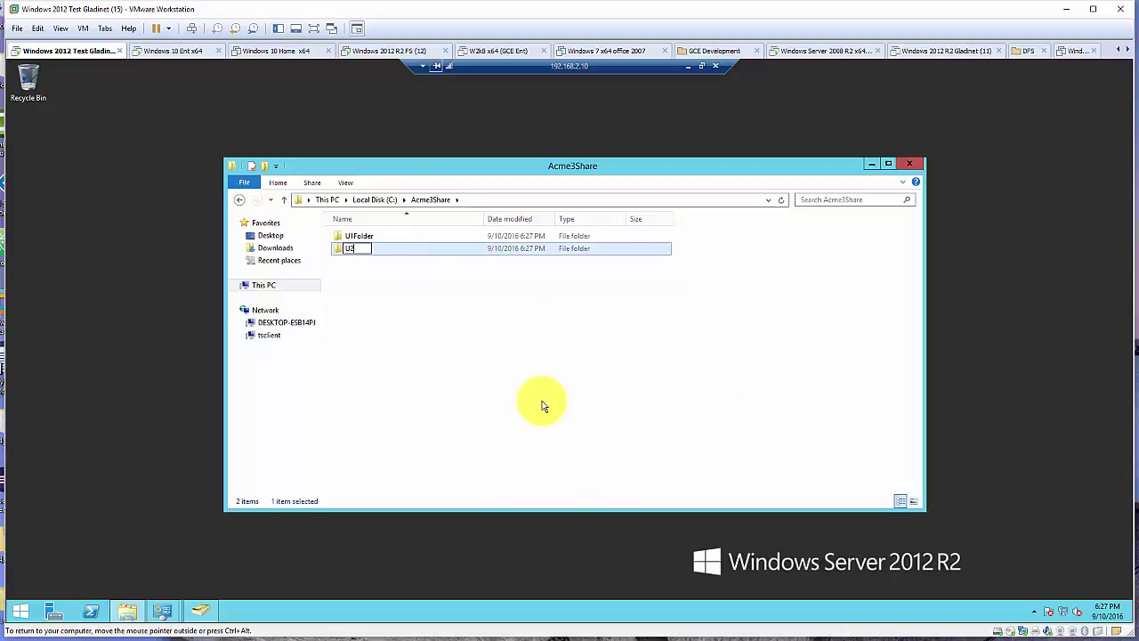
type("U2Folder")
key("Return")
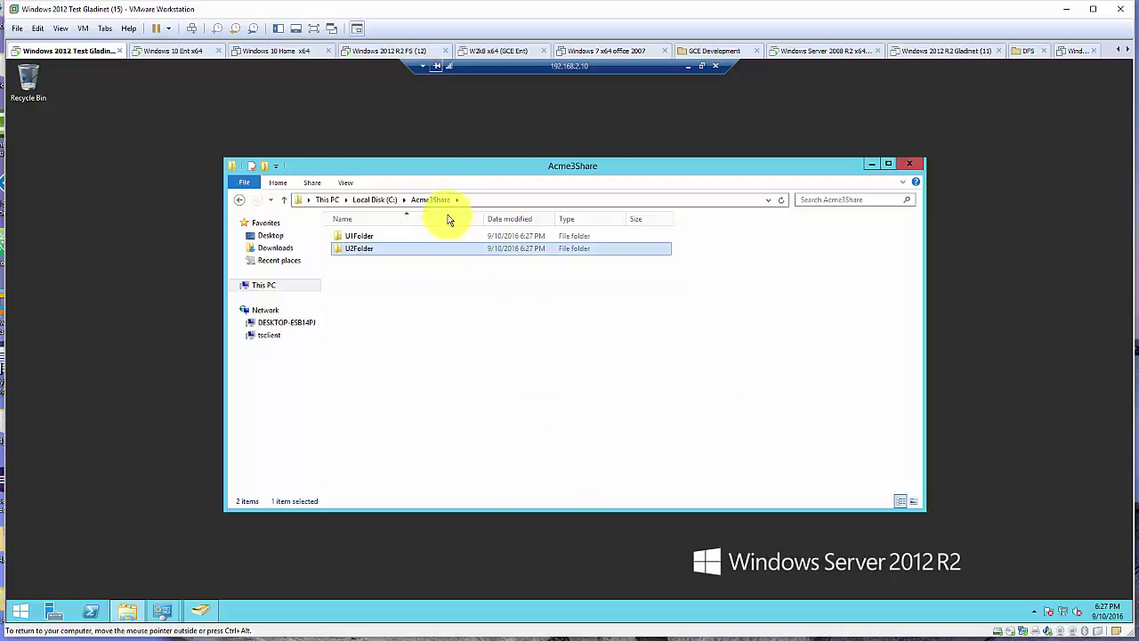
left_click(429, 200)
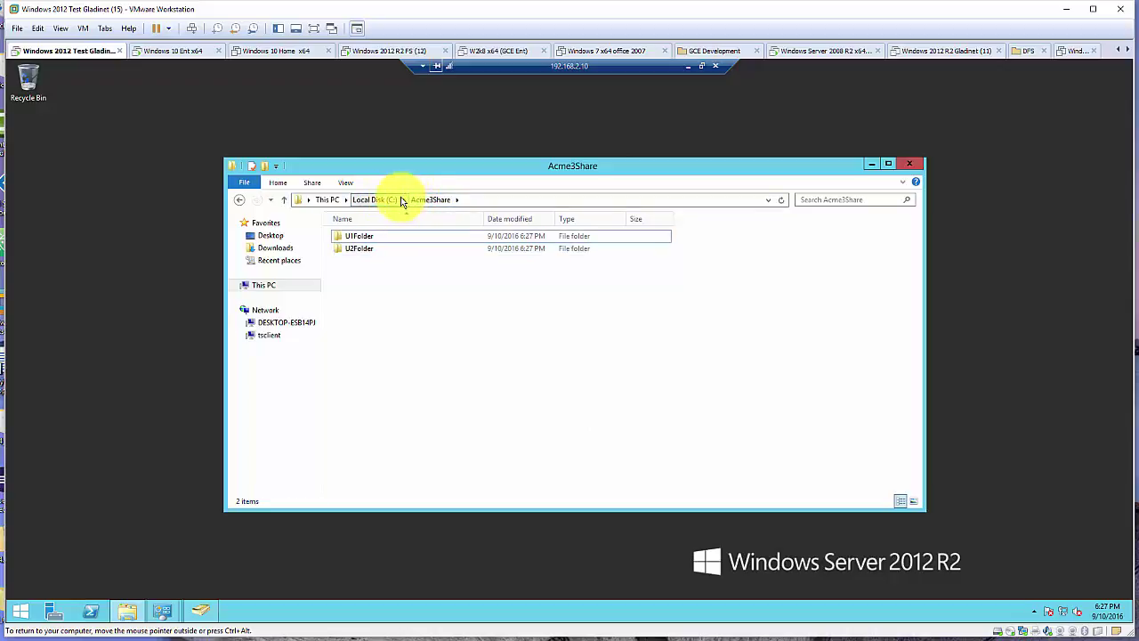
From Local Disk (C:), turn on Advanced Sharing for Acme3Share and open its share permissions
left_click(375, 200)
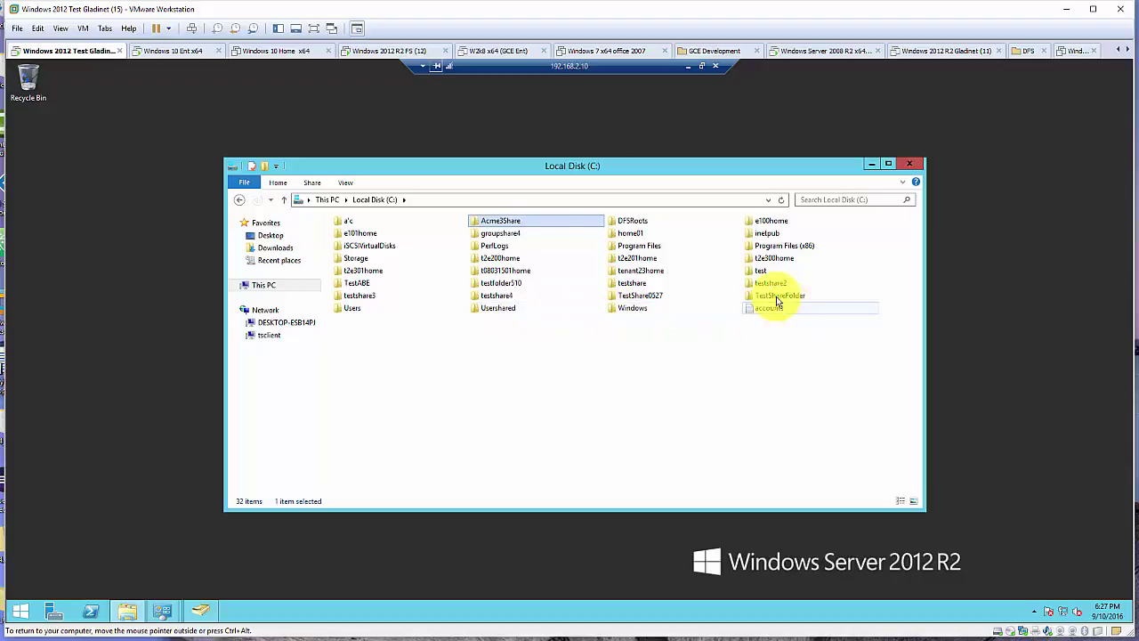
right_click(528, 221)
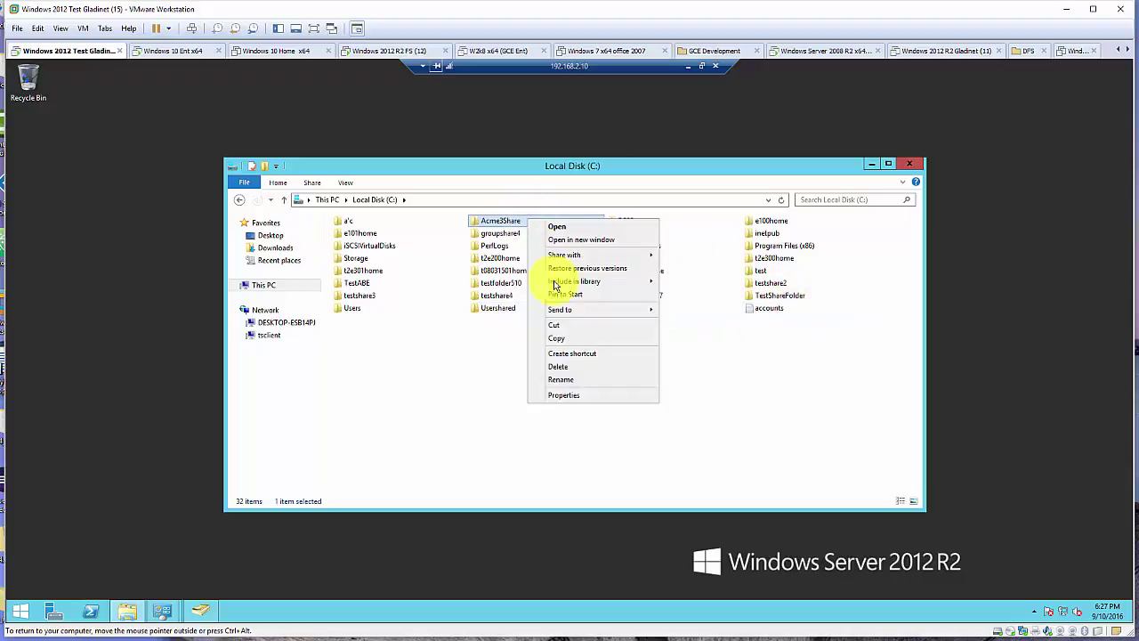
left_click(577, 394)
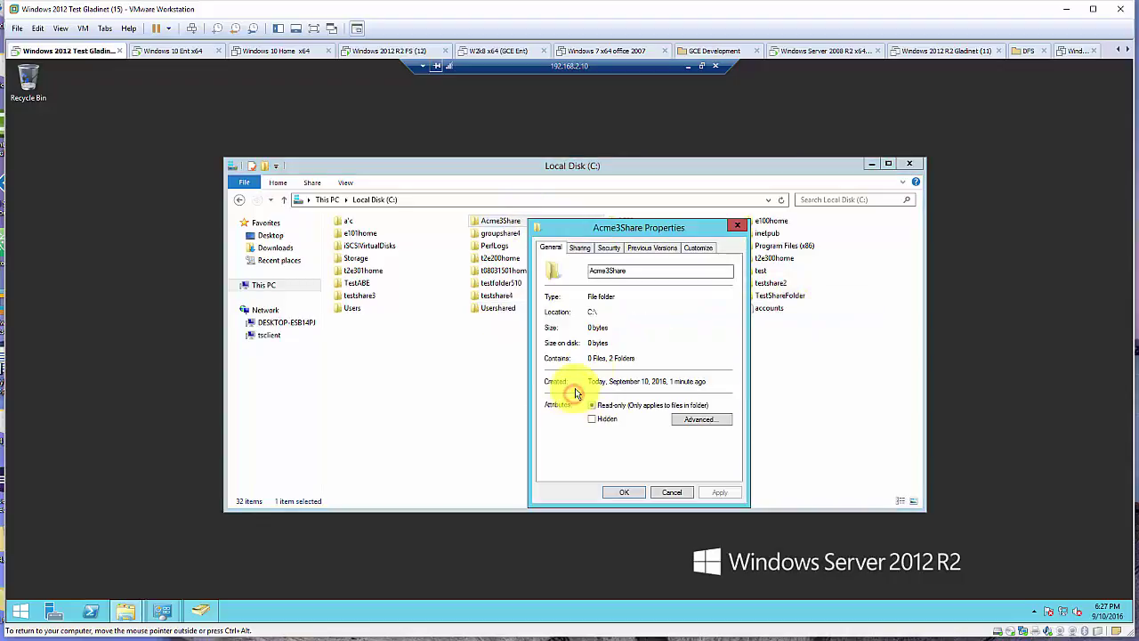
left_click(580, 248)
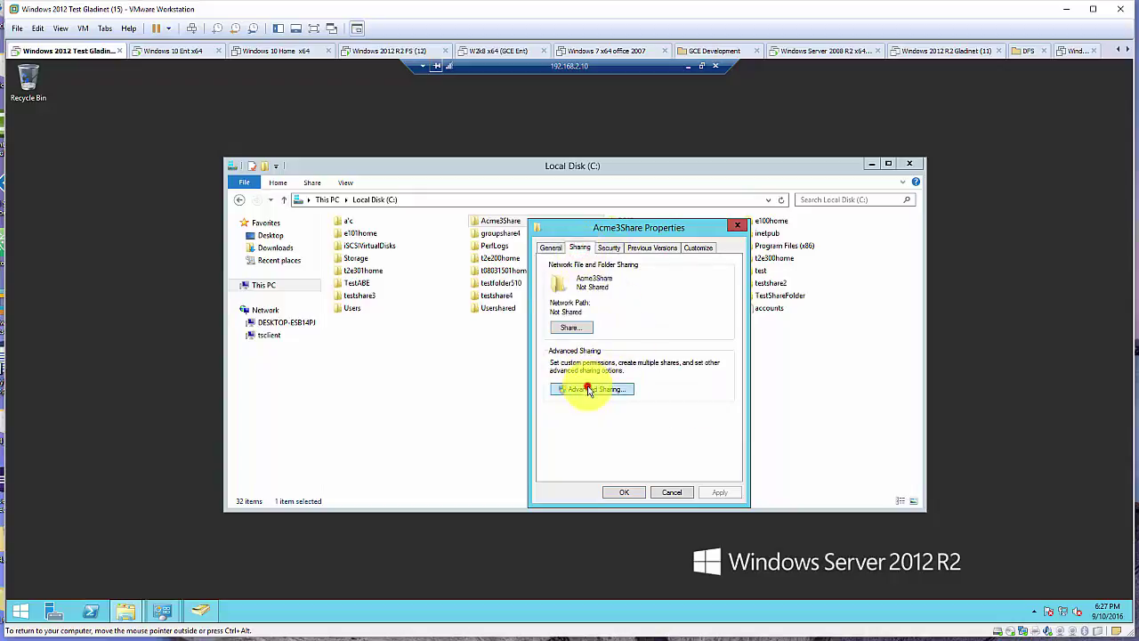
left_click(588, 389)
left_click(576, 270)
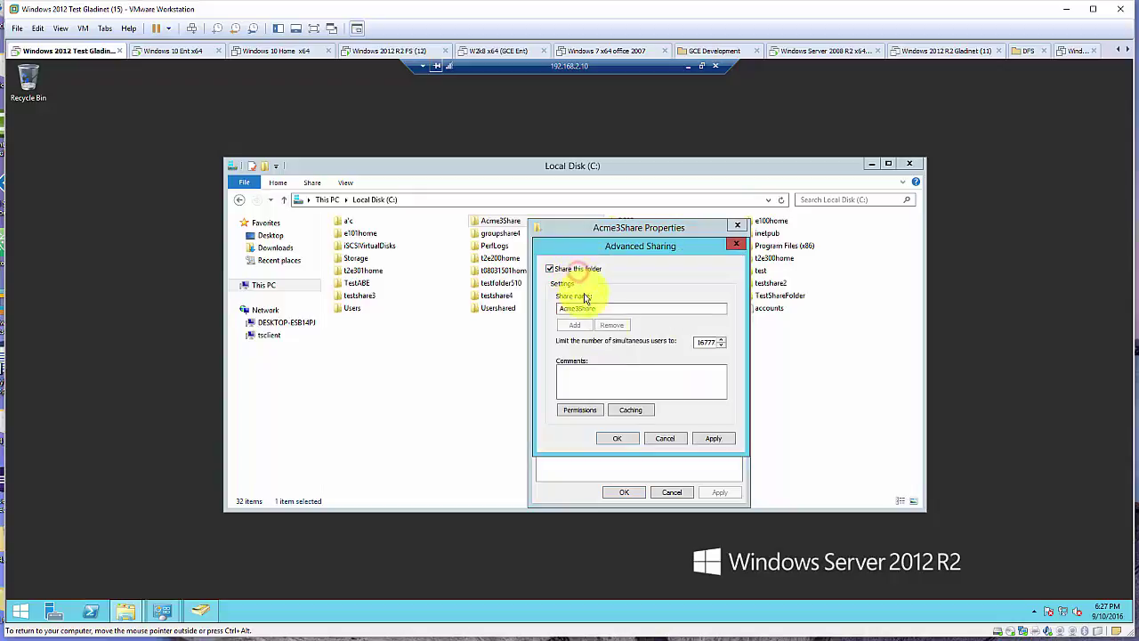
left_click(590, 412)
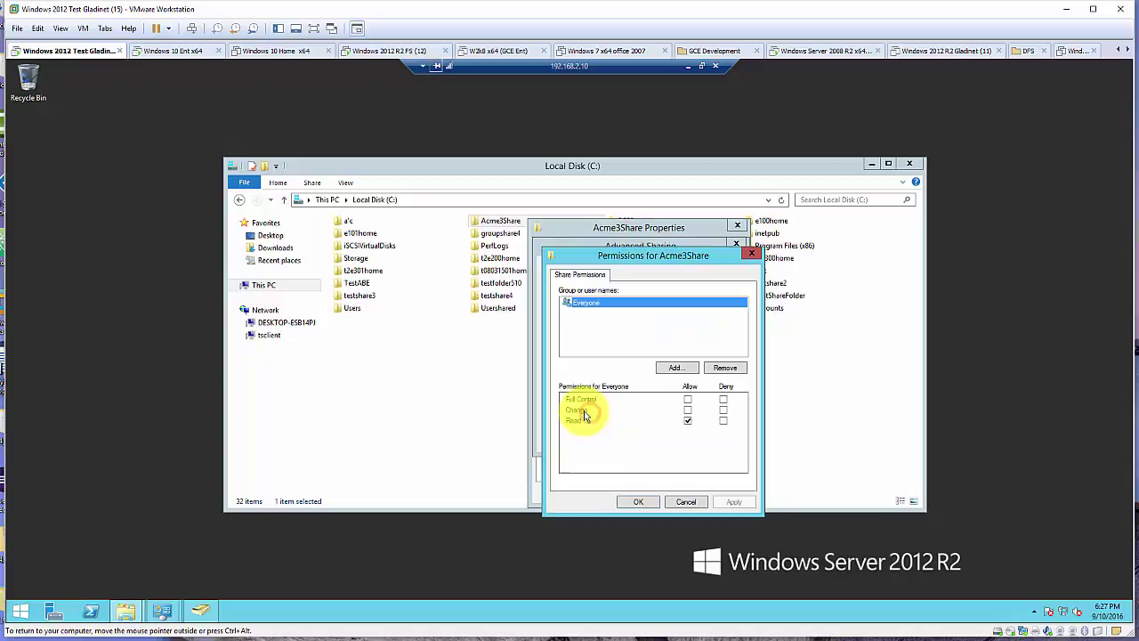
Add Domain Users to the Acme3Share share with Full Control and confirm
left_click(676, 368)
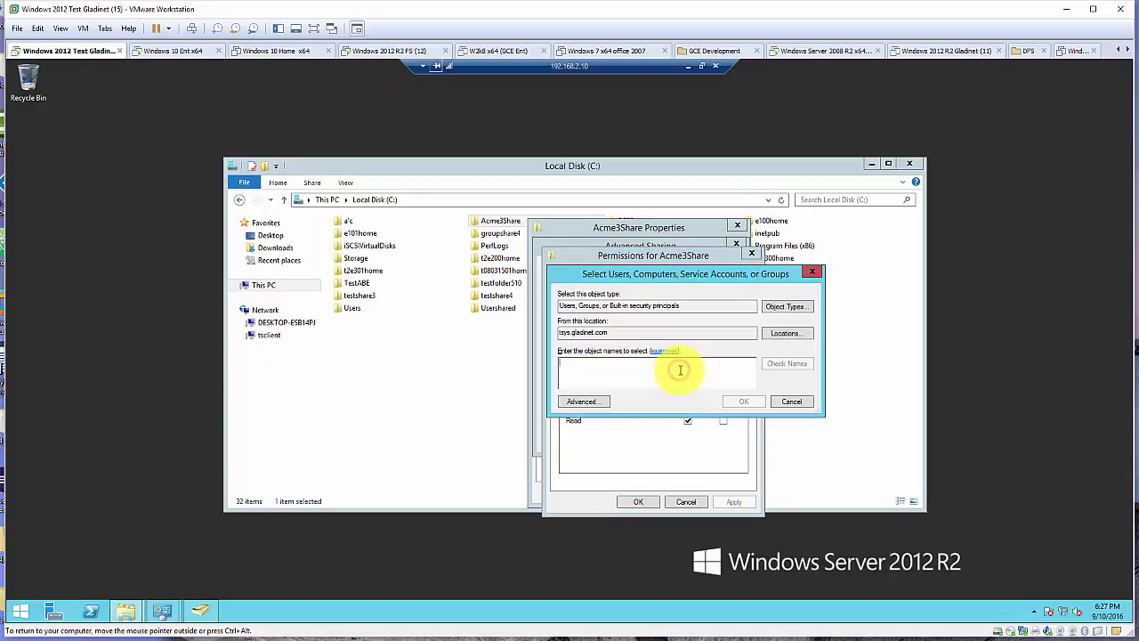
type("domain u")
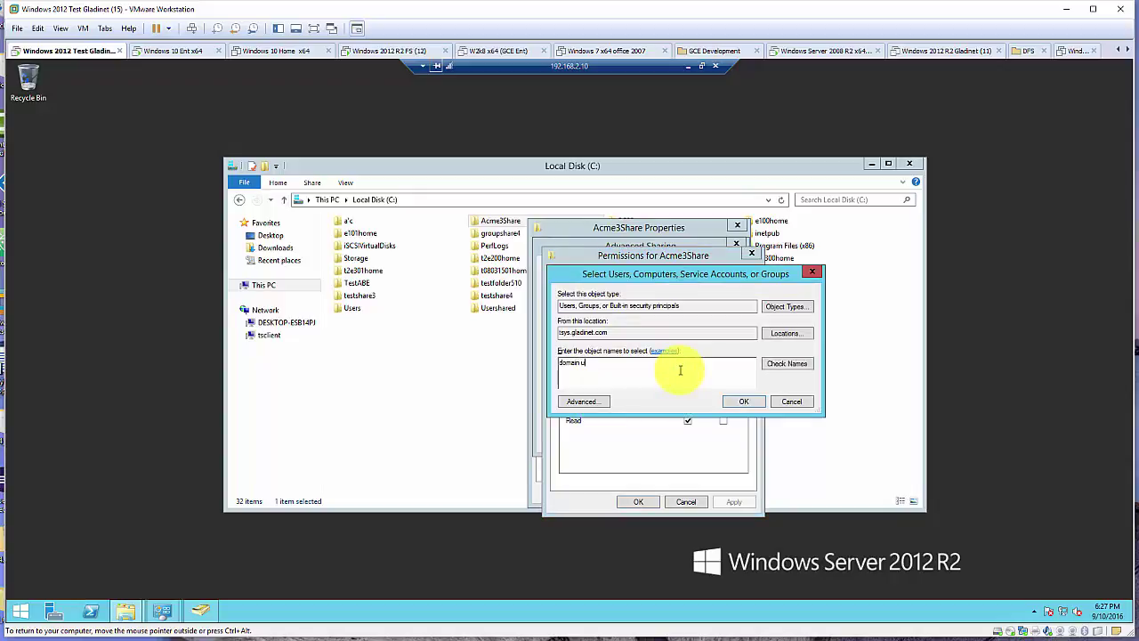
type("sers")
left_click(798, 364)
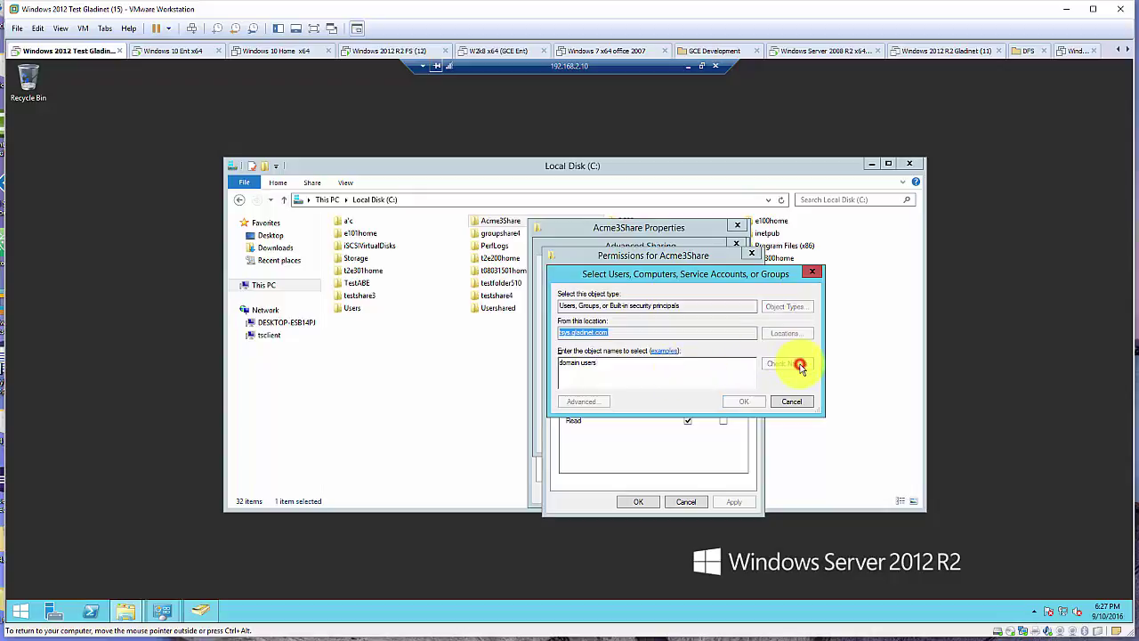
left_click(746, 403)
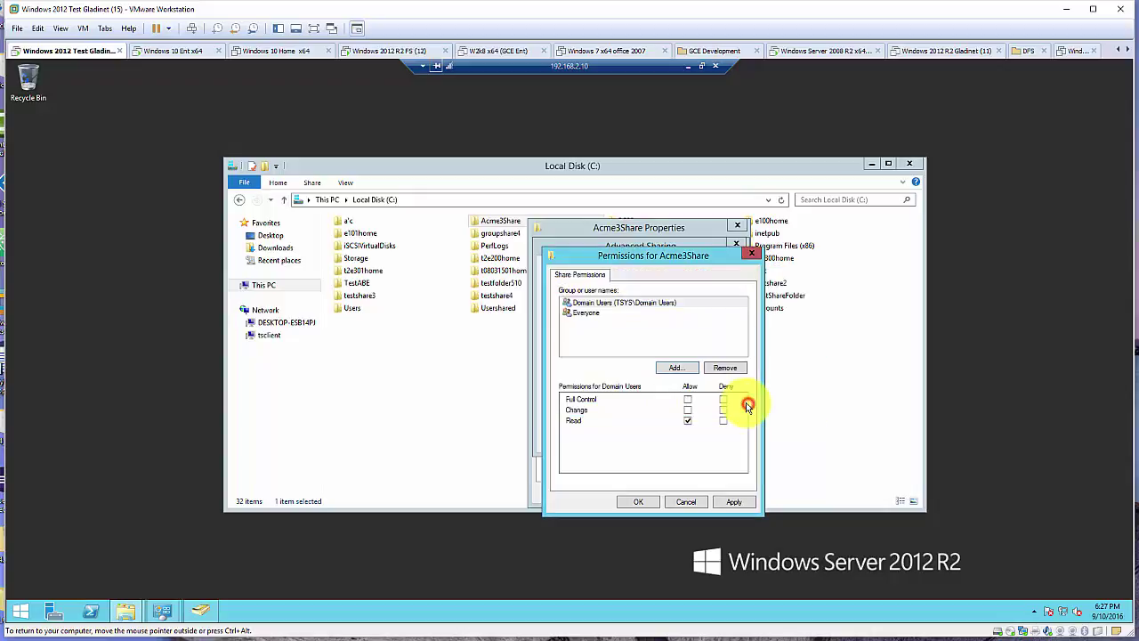
left_click(688, 399)
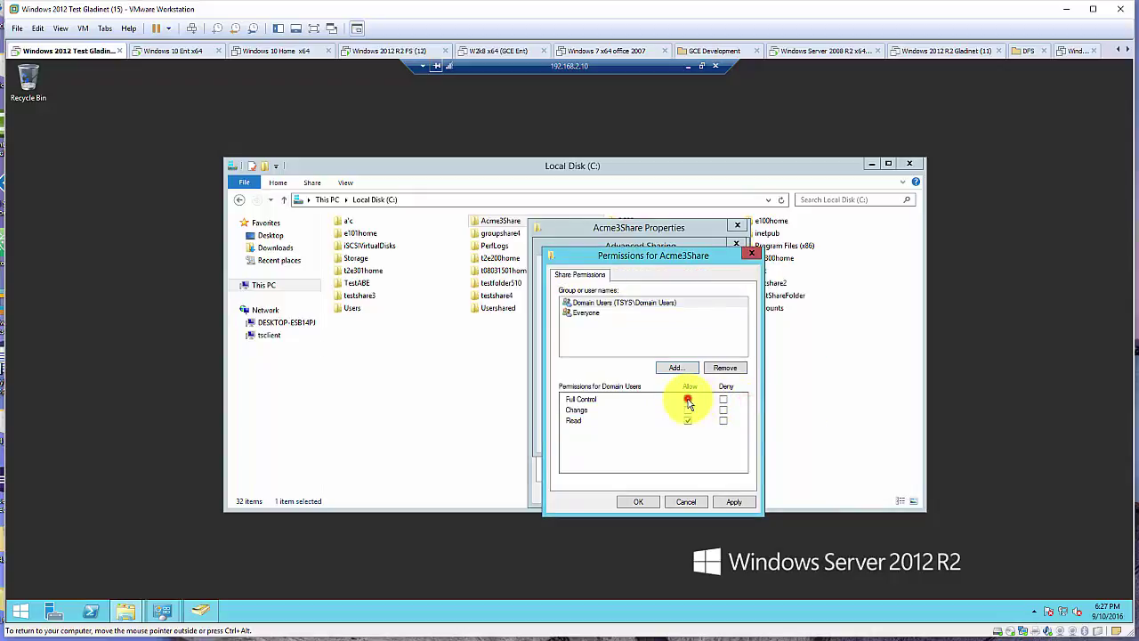
left_click(639, 502)
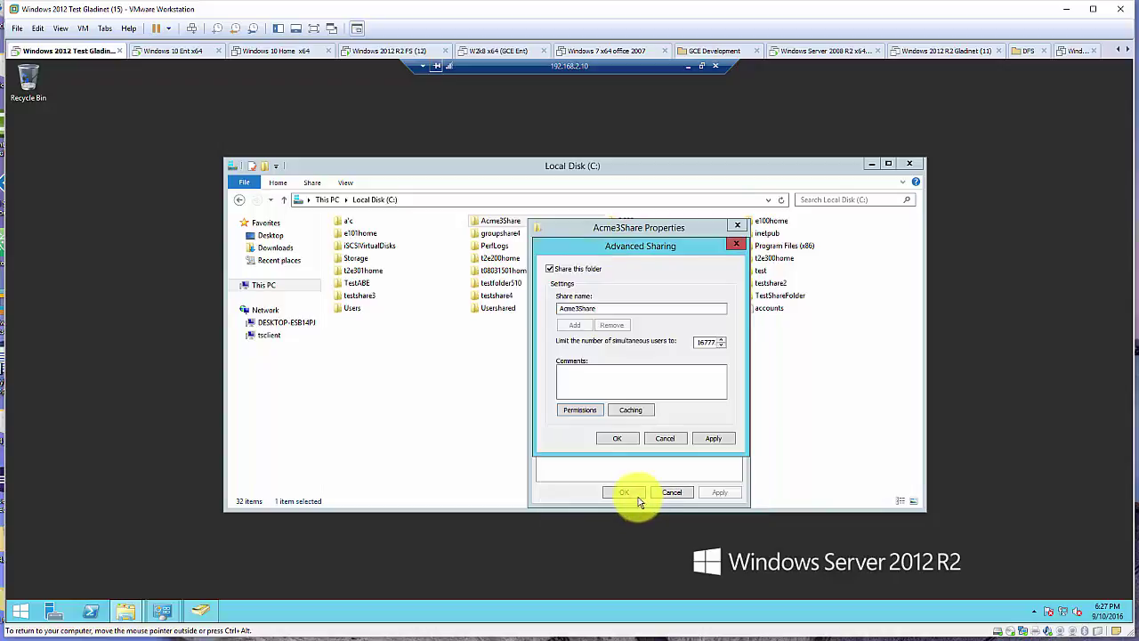
left_click(621, 439)
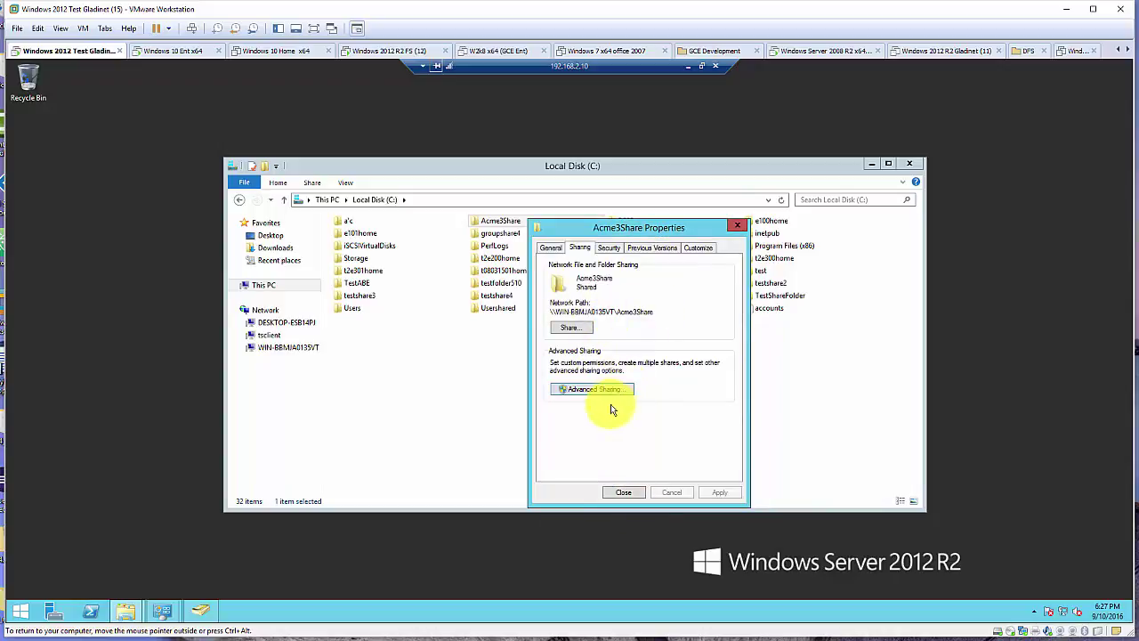
Reopen the share permissions to verify Domain Users, then close the Acme3Share properties
left_click(594, 390)
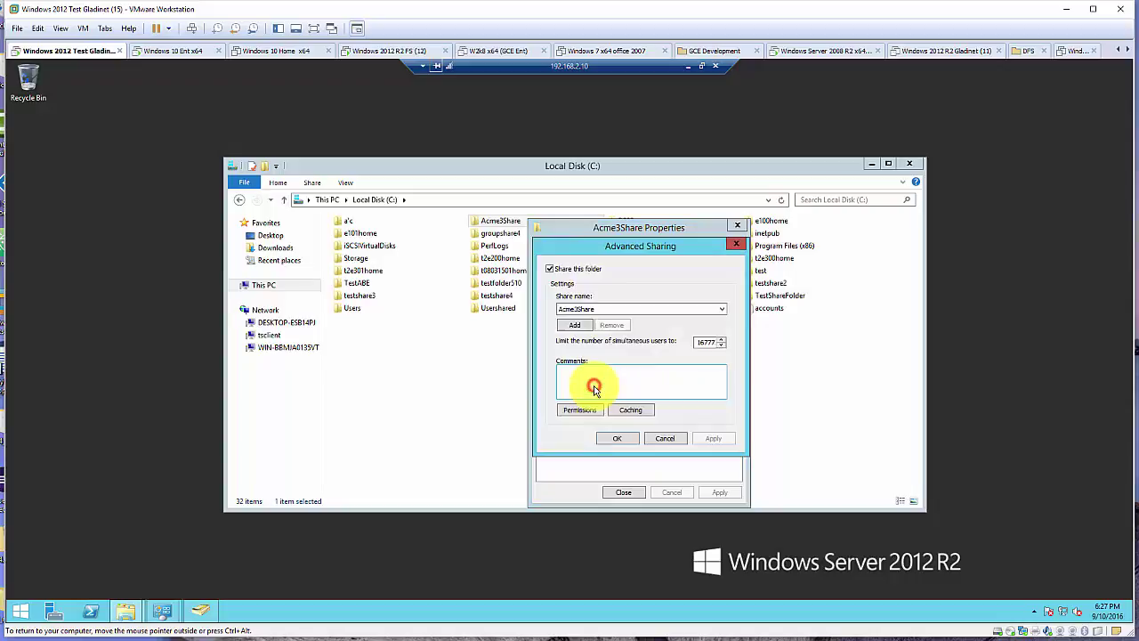
left_click(576, 411)
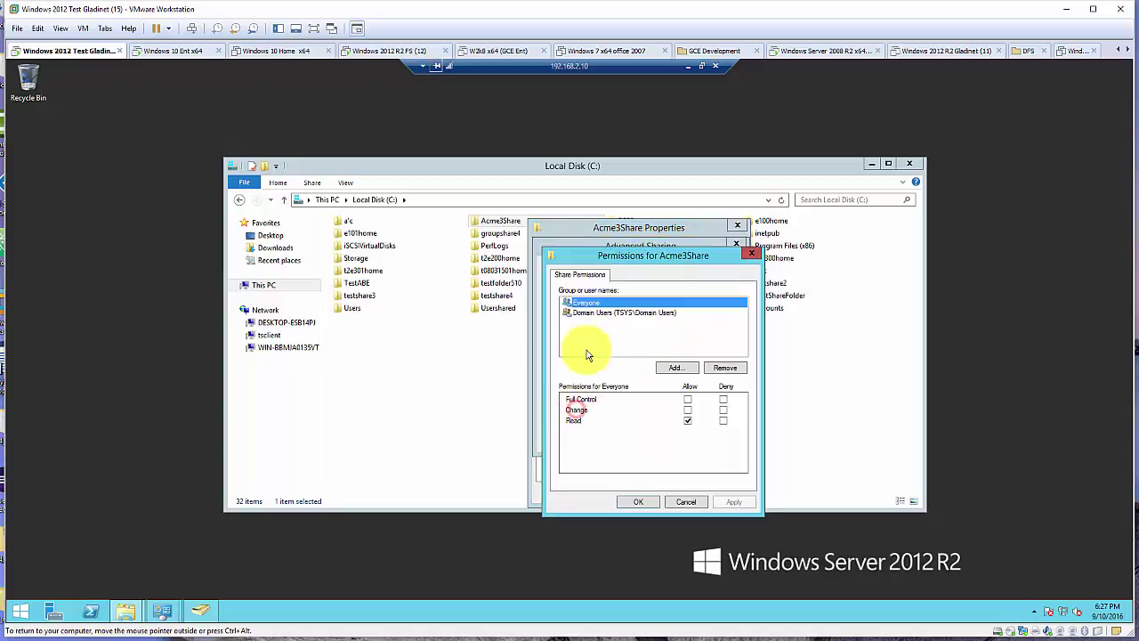
left_click(603, 313)
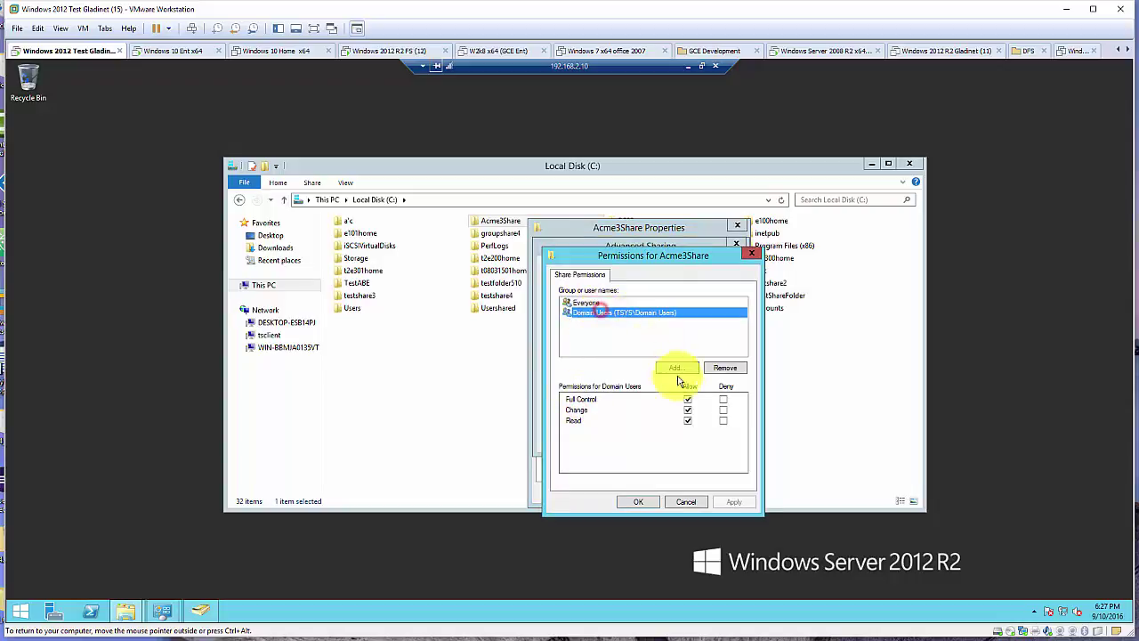
left_click(640, 502)
left_click(620, 439)
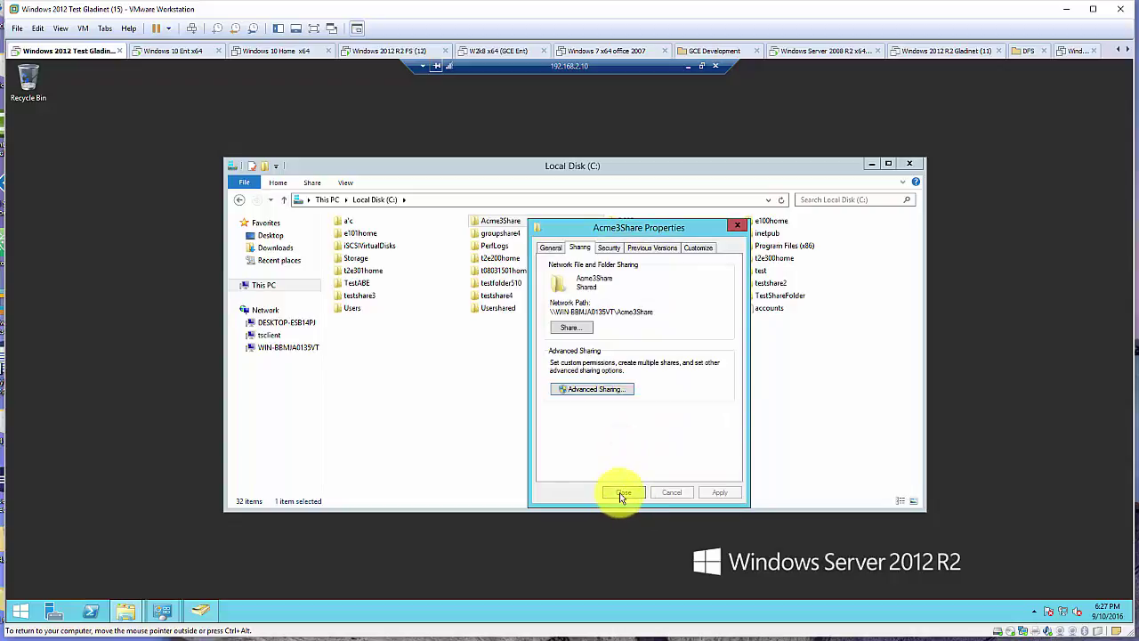
left_click(621, 491)
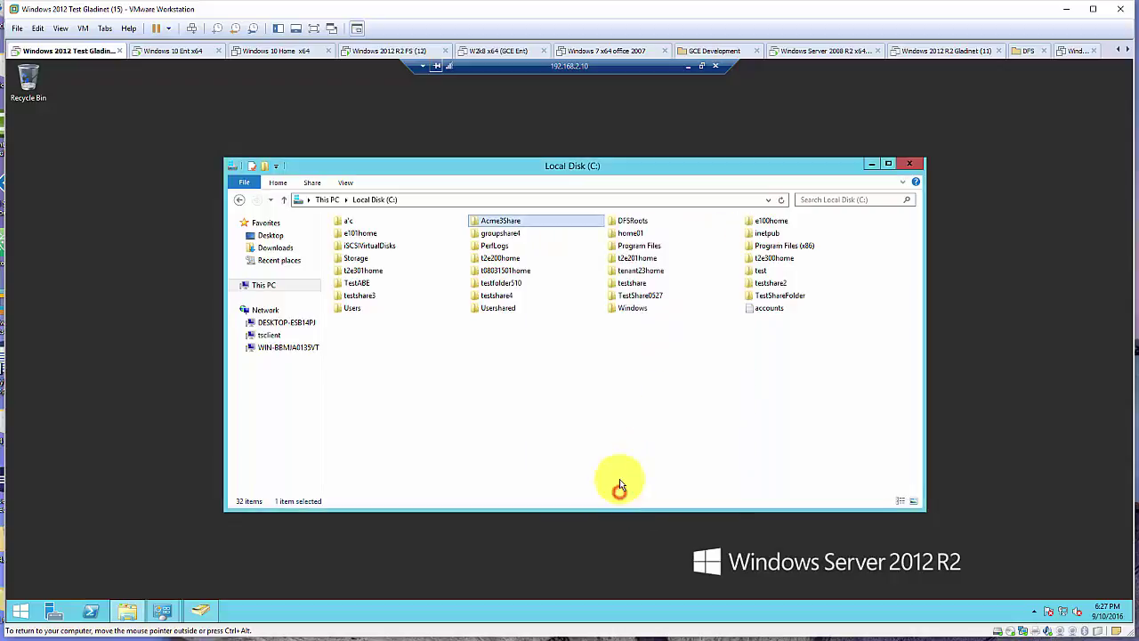
Open U1Folder's Security properties in Acme3Share and check the Users group's permissions
double_click(503, 221)
left_click(364, 239)
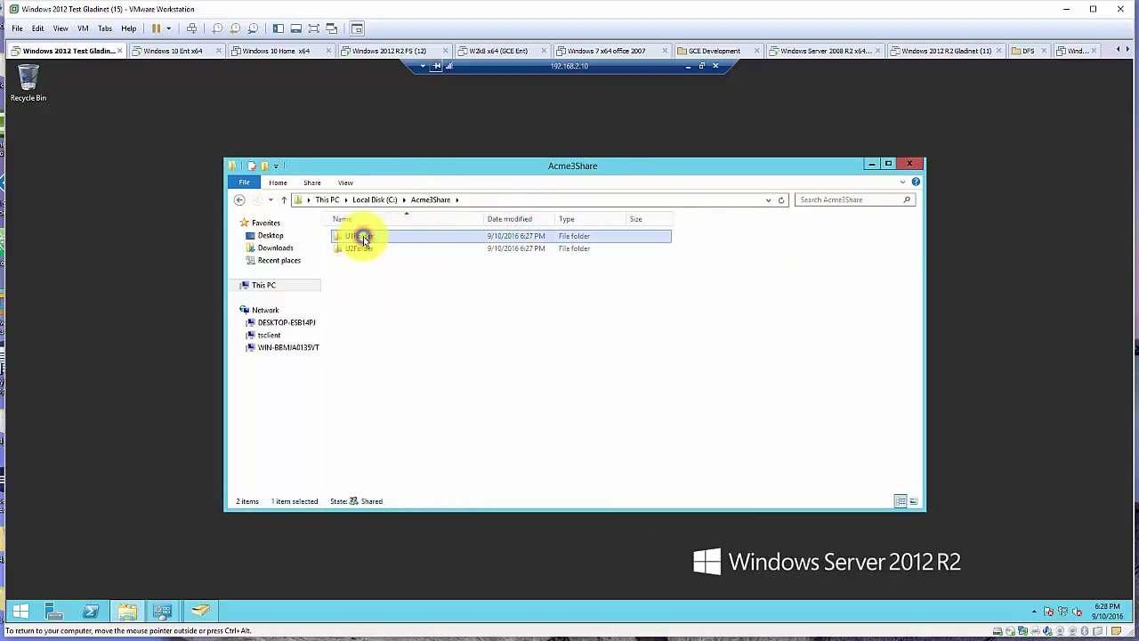
right_click(364, 238)
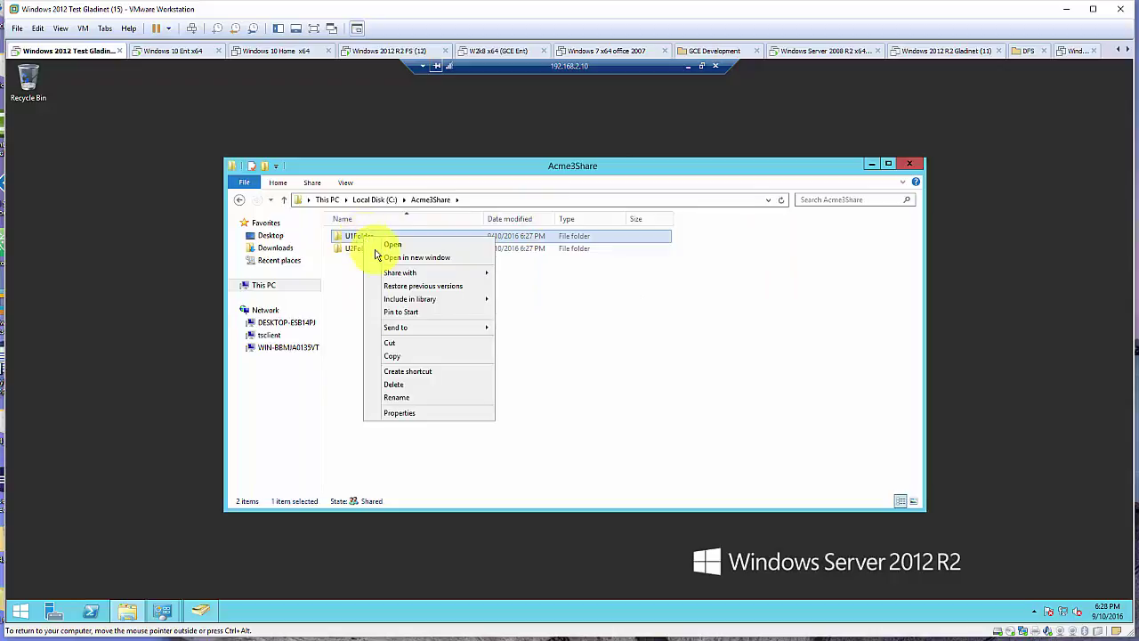
left_click(418, 413)
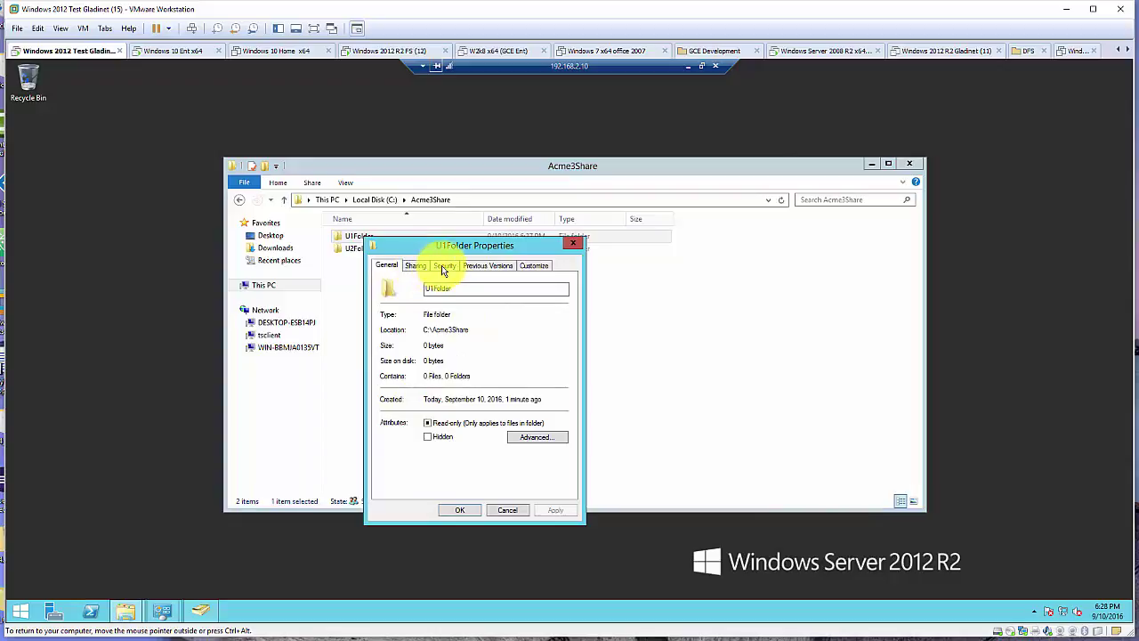
left_click(444, 265)
left_click(436, 344)
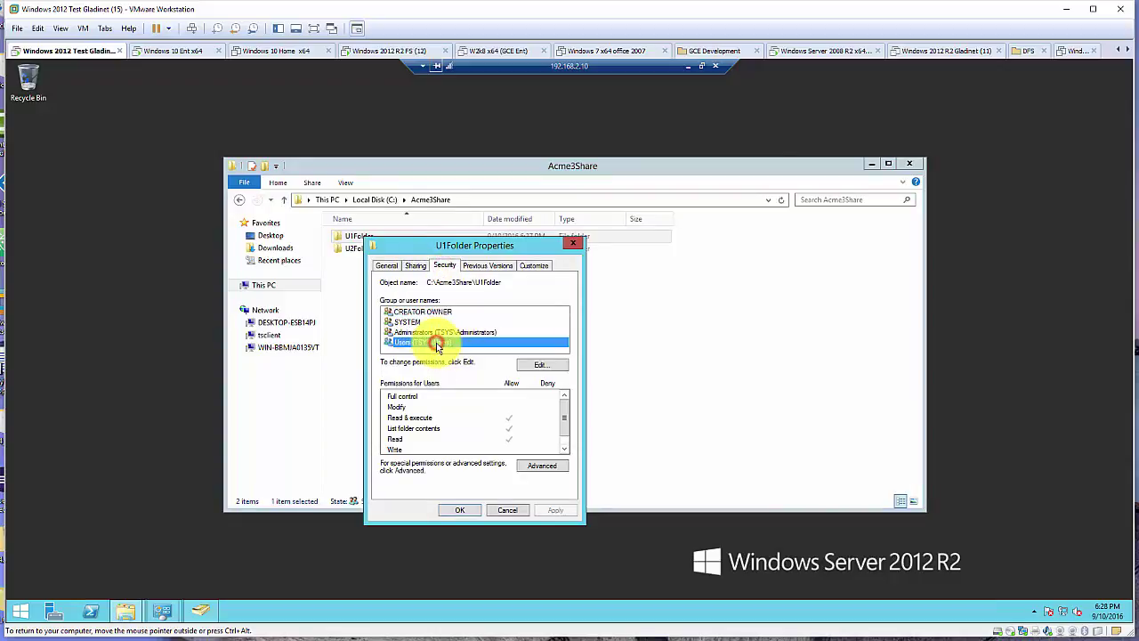
Try removing the inherited Users group from U1Folder, dismiss the error, and cancel
left_click(544, 365)
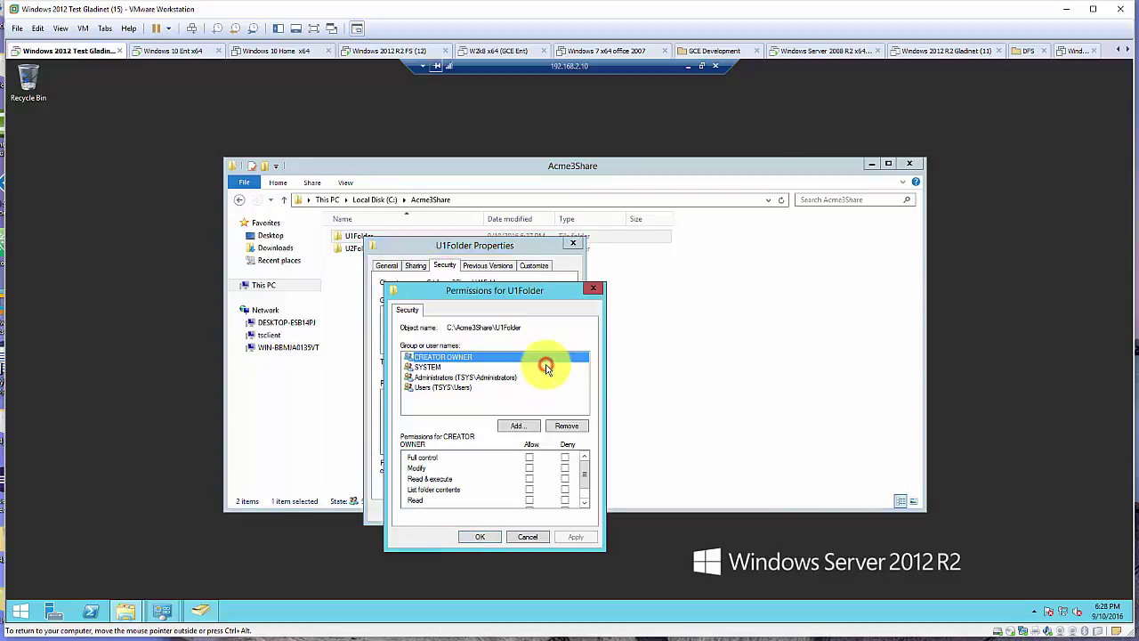
left_click(452, 389)
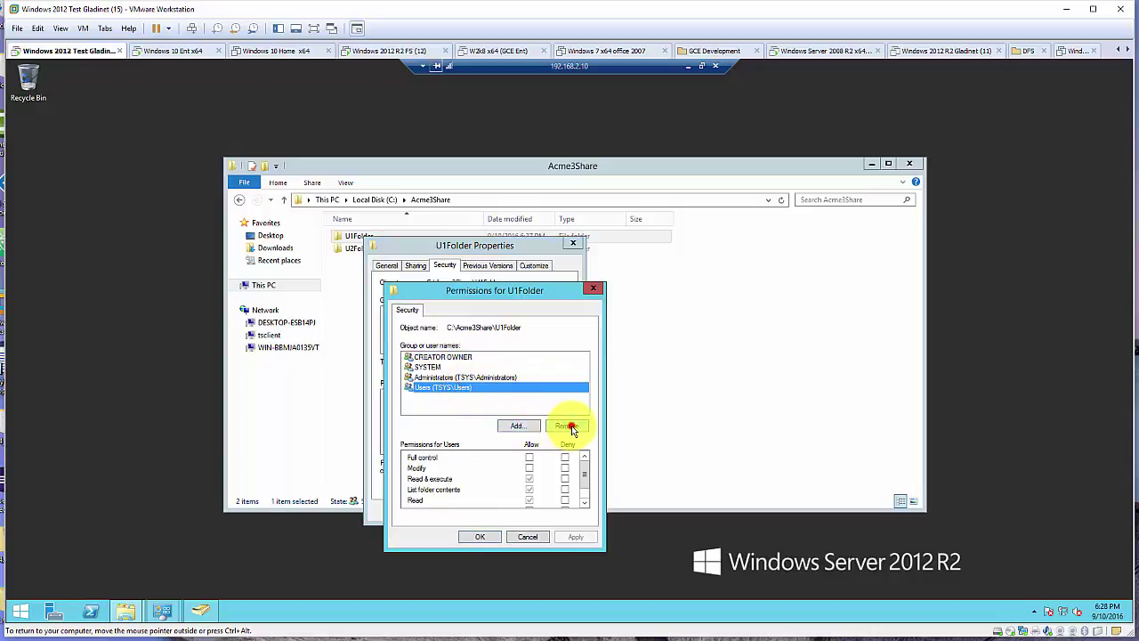
left_click(570, 426)
left_click(689, 389)
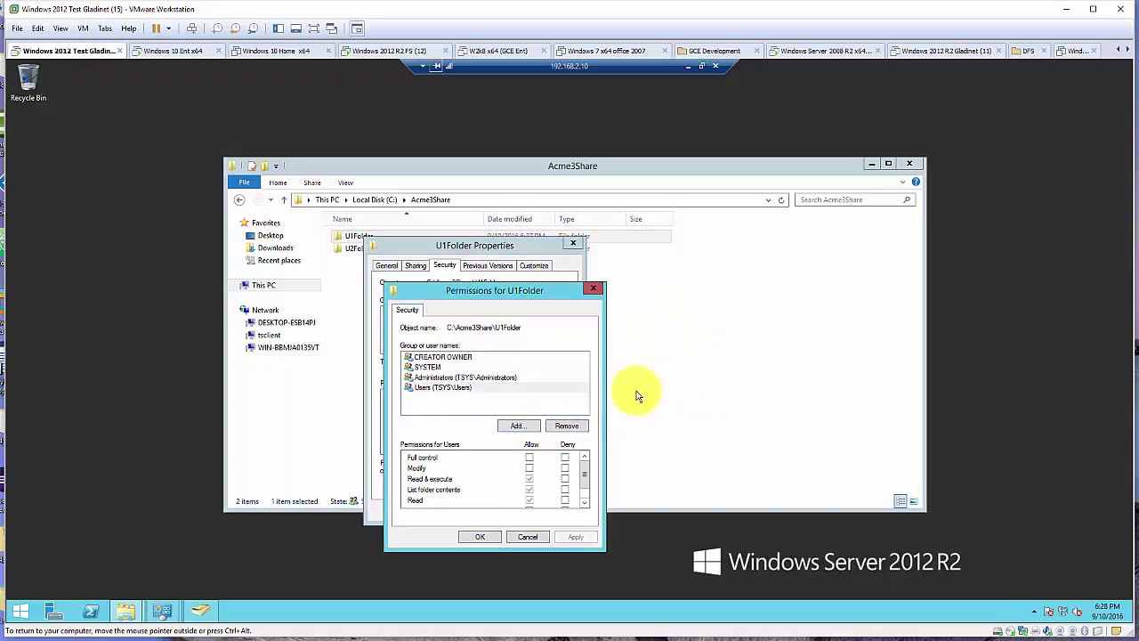
left_click(530, 537)
In U1Folder's Advanced Security Settings, disable inheritance, convert entries to explicit permissions, and save
left_click(547, 465)
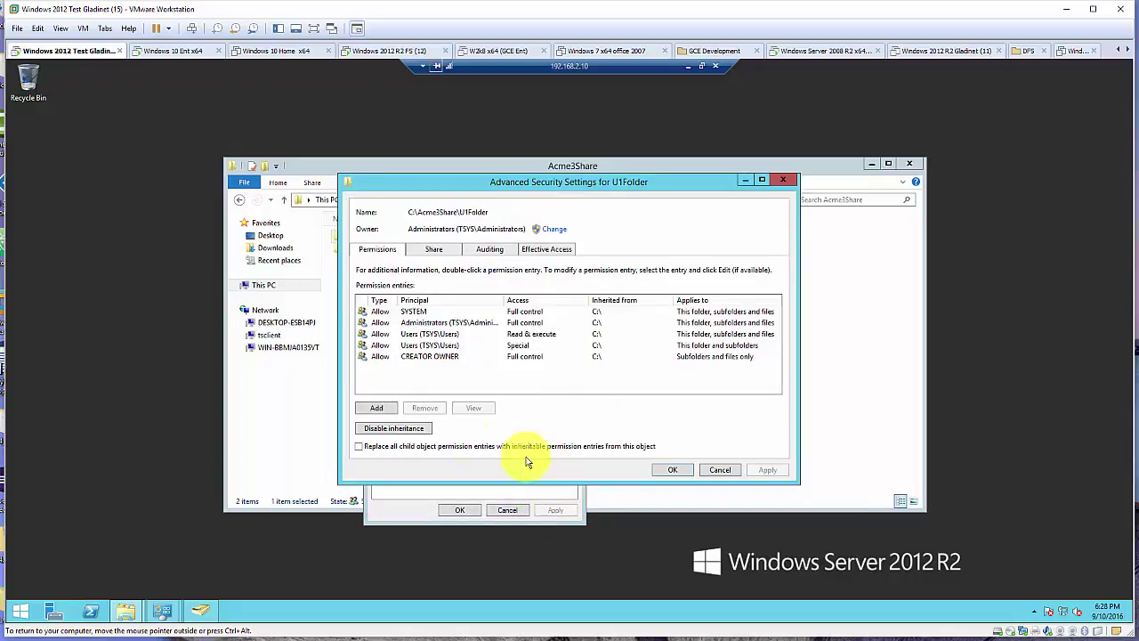
left_click(411, 447)
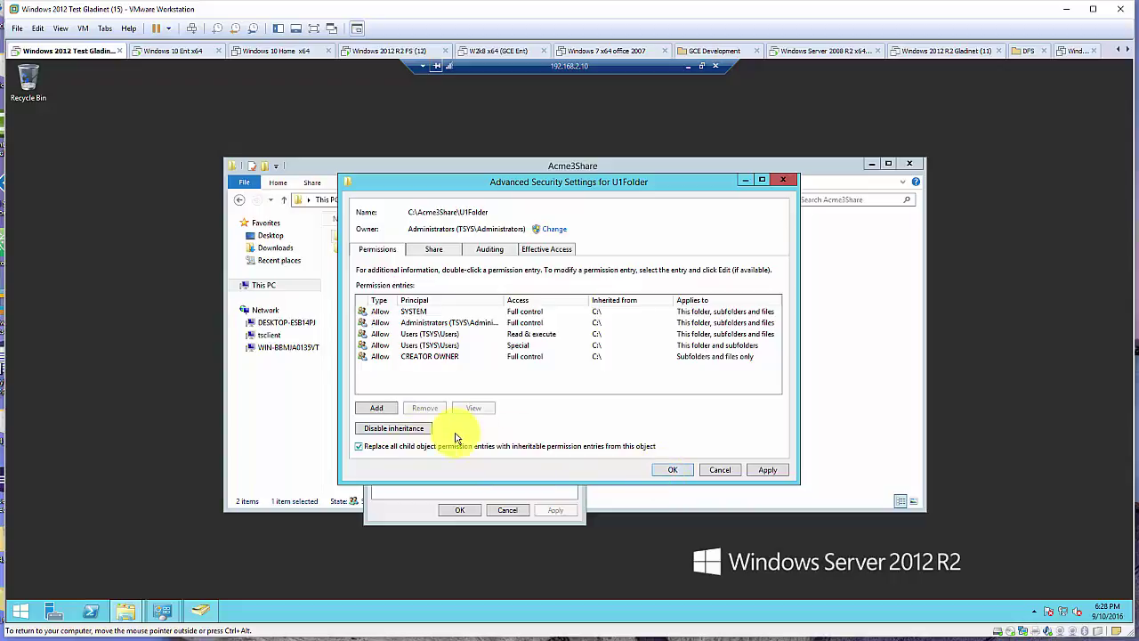
left_click(418, 428)
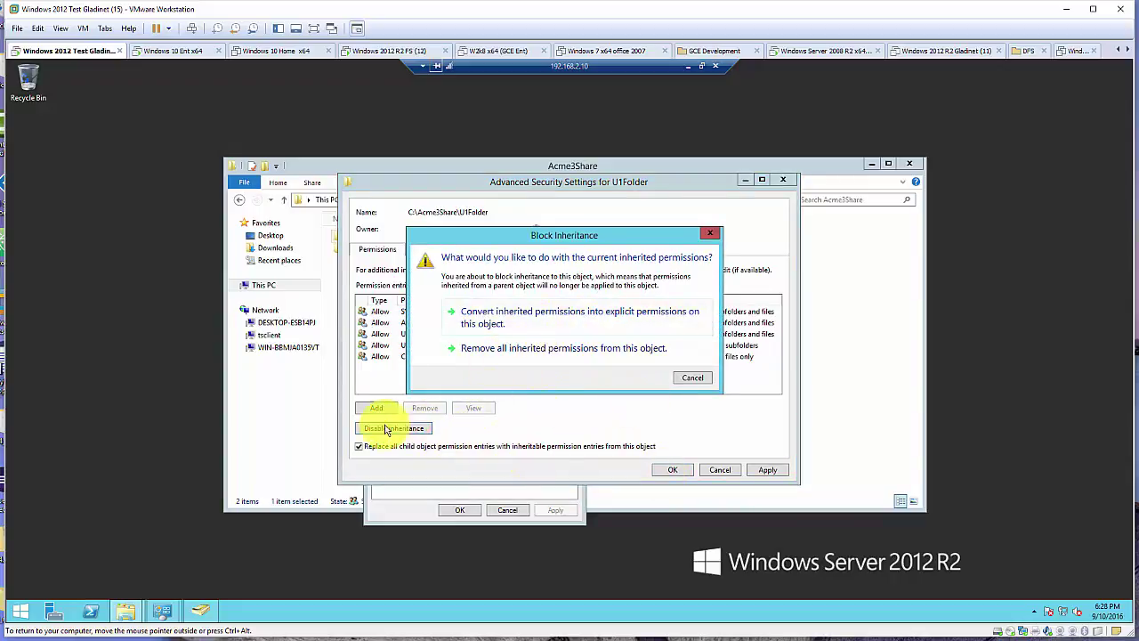
left_click(560, 318)
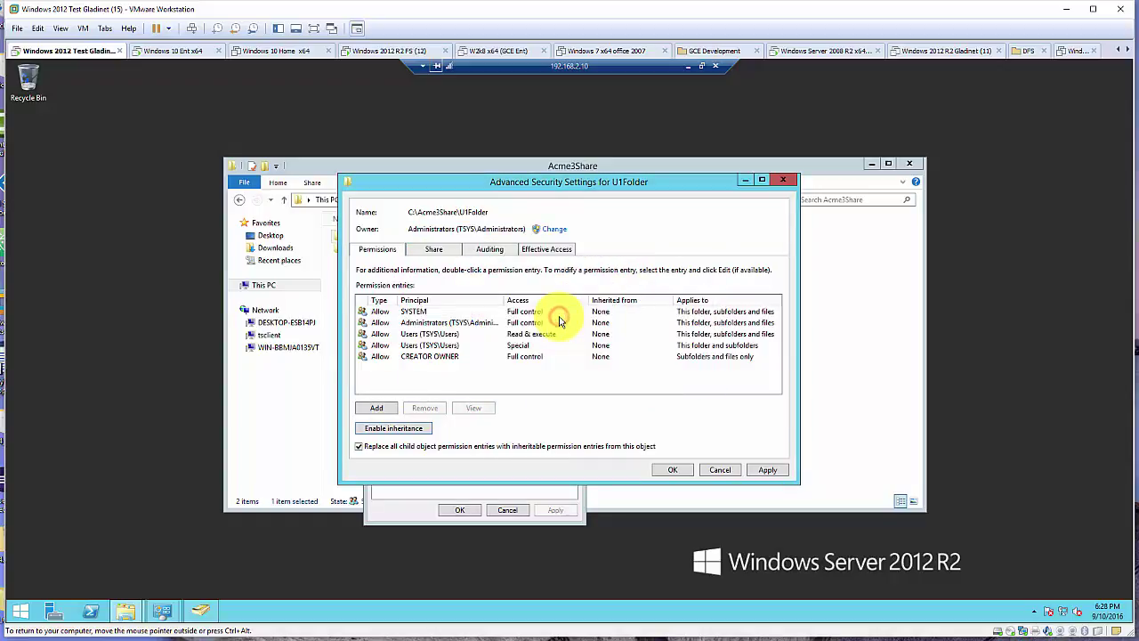
left_click(359, 447)
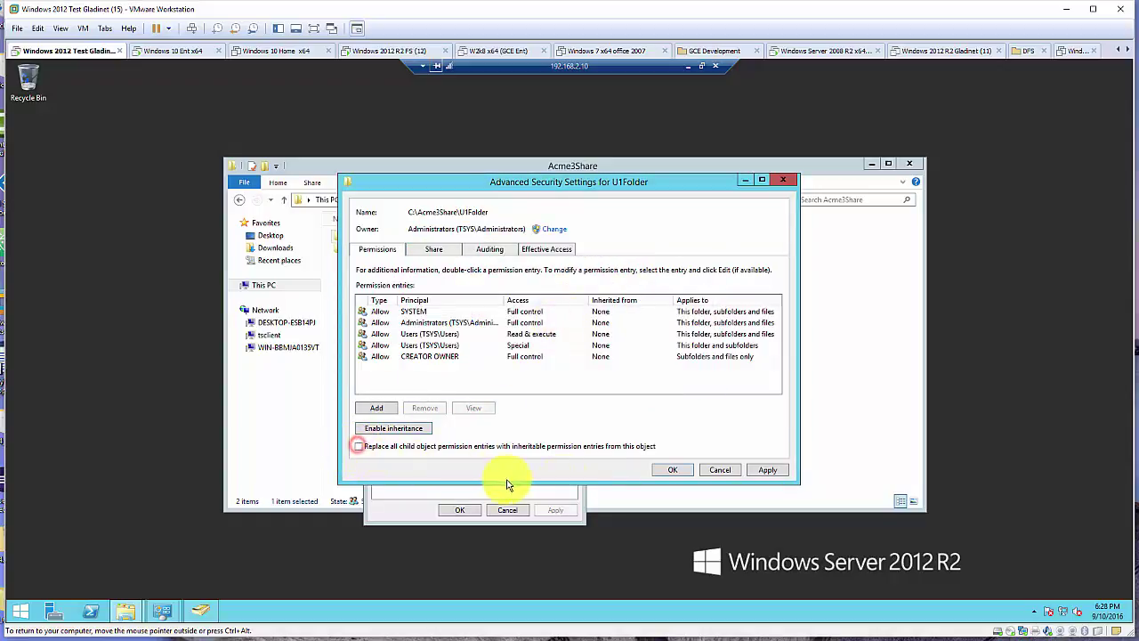
left_click(673, 470)
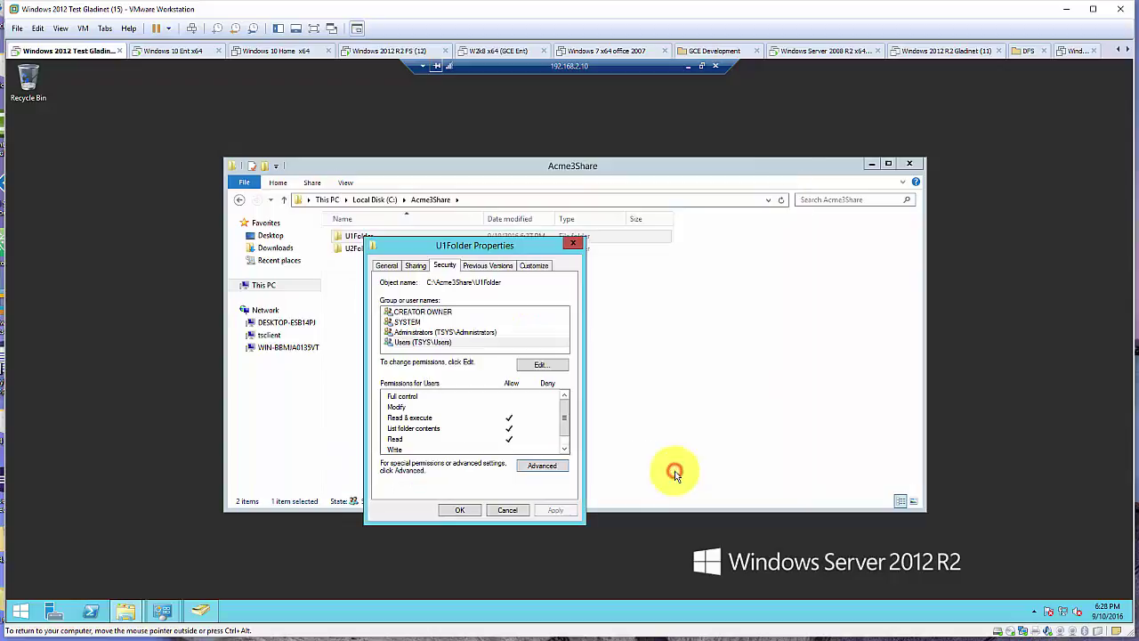
Remove the Users group from U1Folder and give user u1 acme3 Full control
left_click(434, 343)
left_click(545, 366)
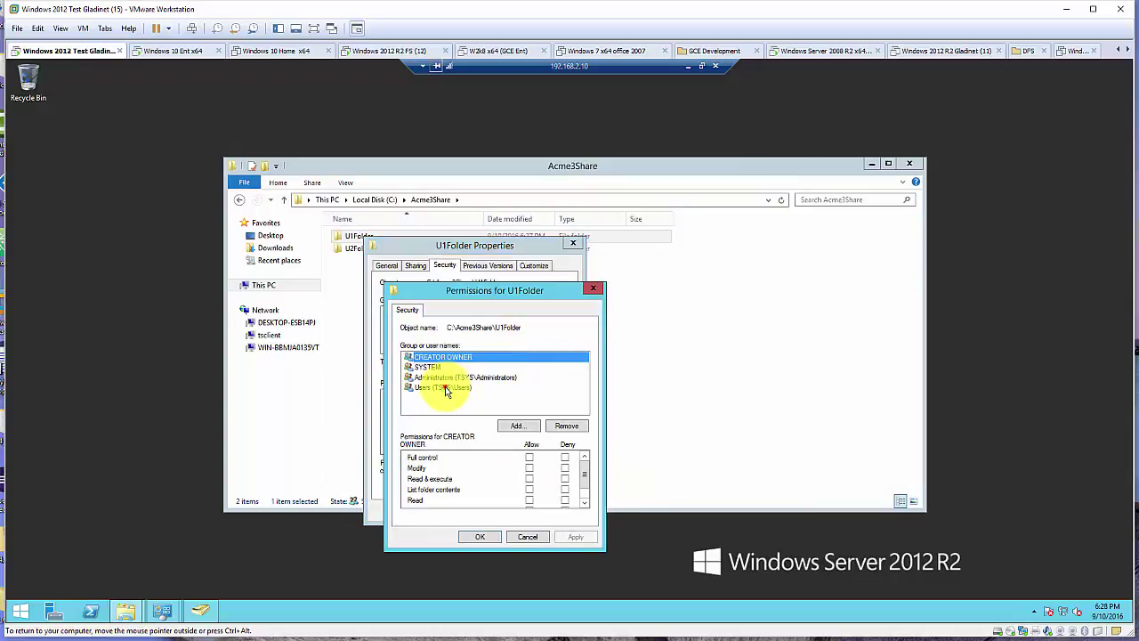
left_click(568, 427)
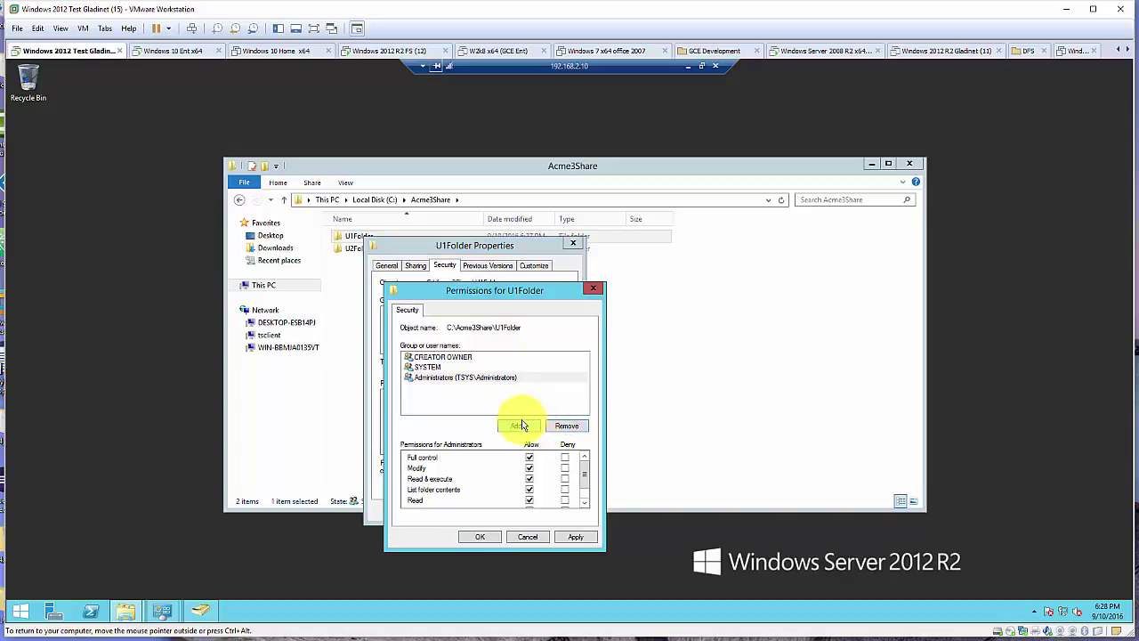
left_click(518, 426)
type("acme3u1")
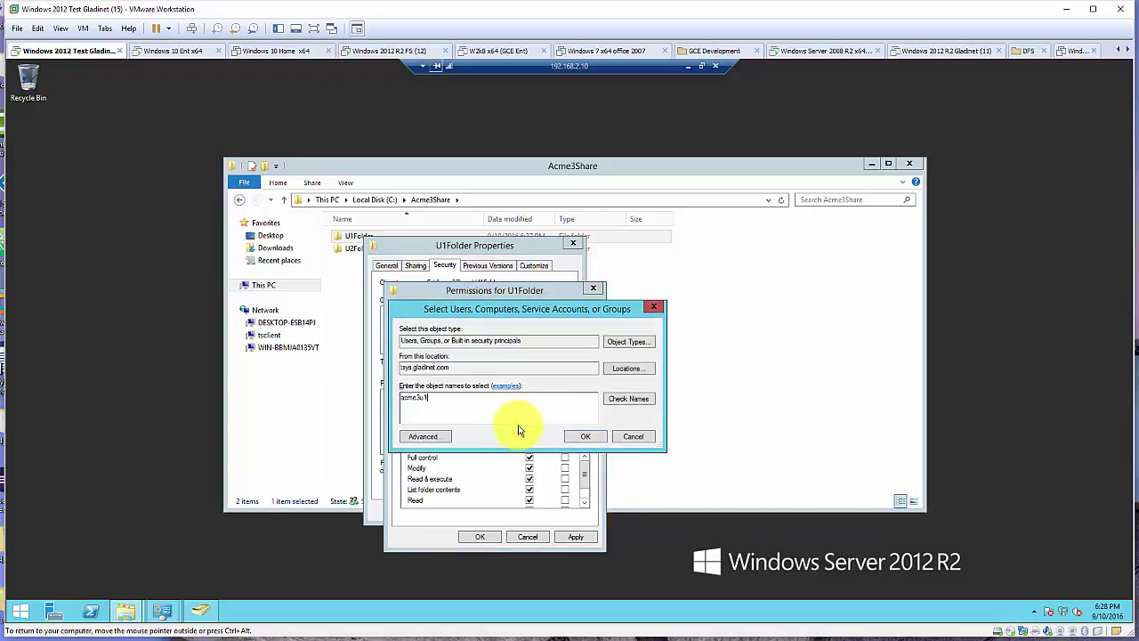
left_click(629, 402)
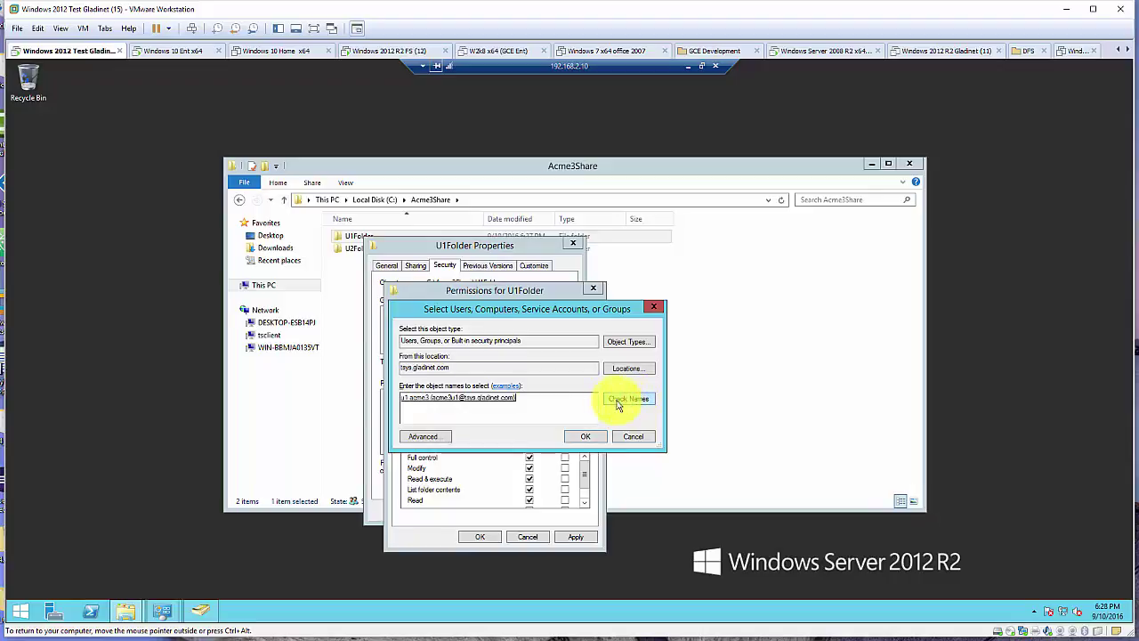
left_click(584, 437)
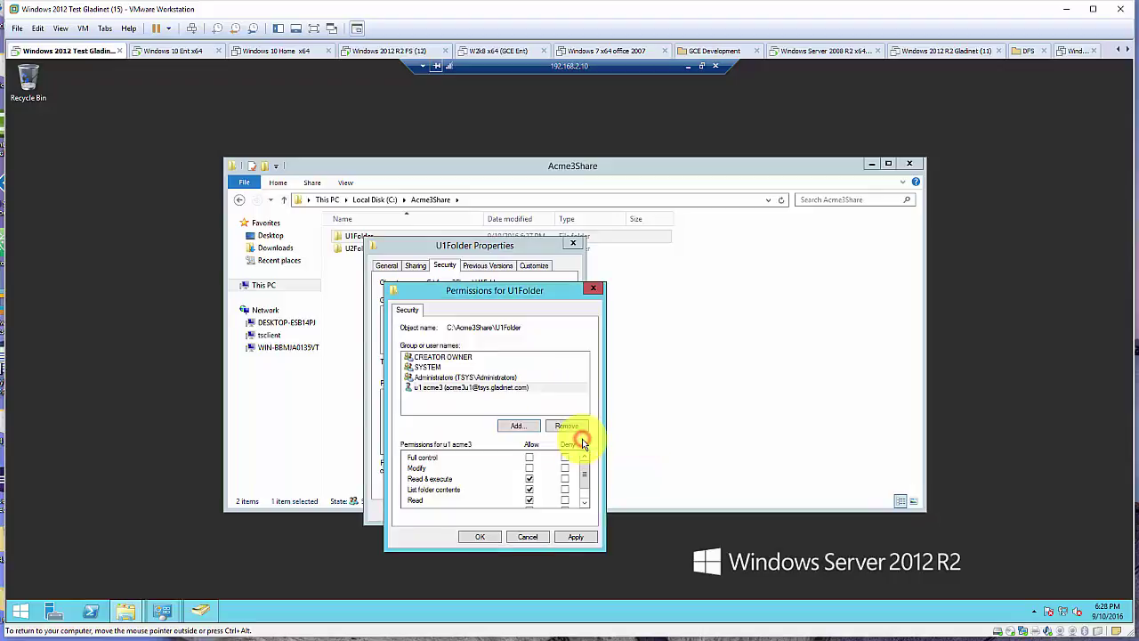
left_click(516, 392)
left_click(529, 457)
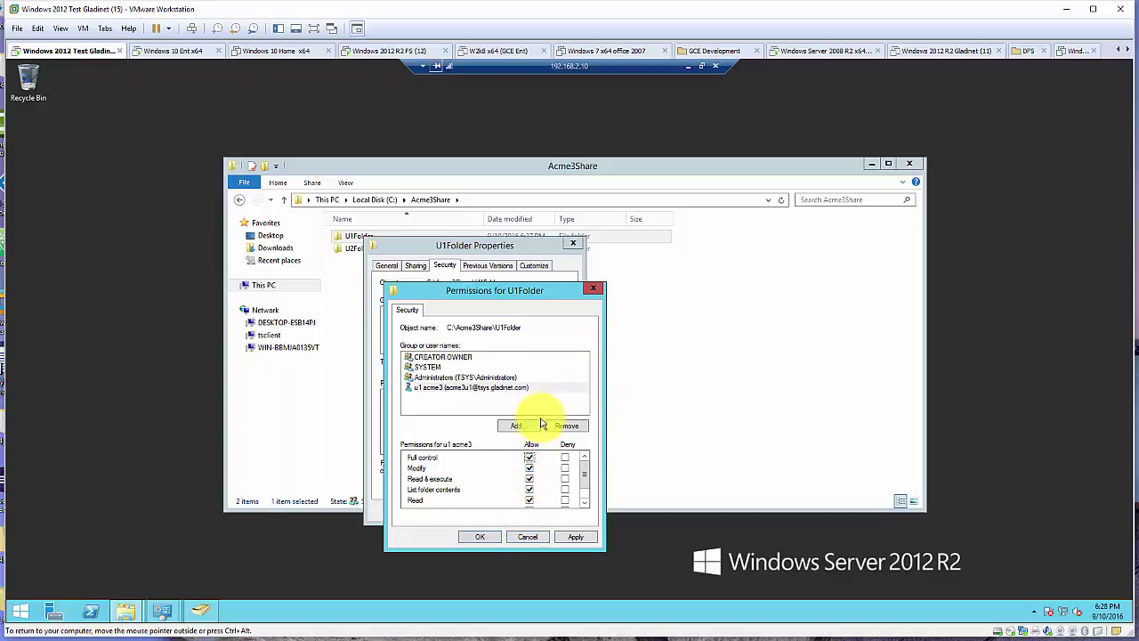
Add user u2 acme3 with Deny, accept the warning and confirm U1Folder's permissions
left_click(534, 426)
type("acme3u2")
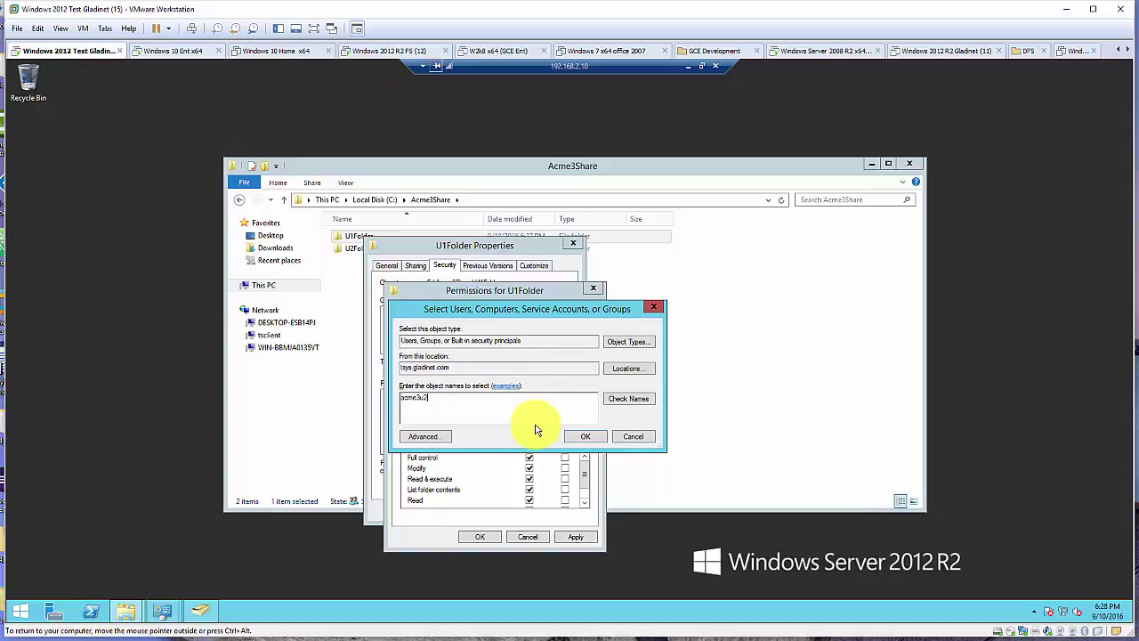
left_click(647, 402)
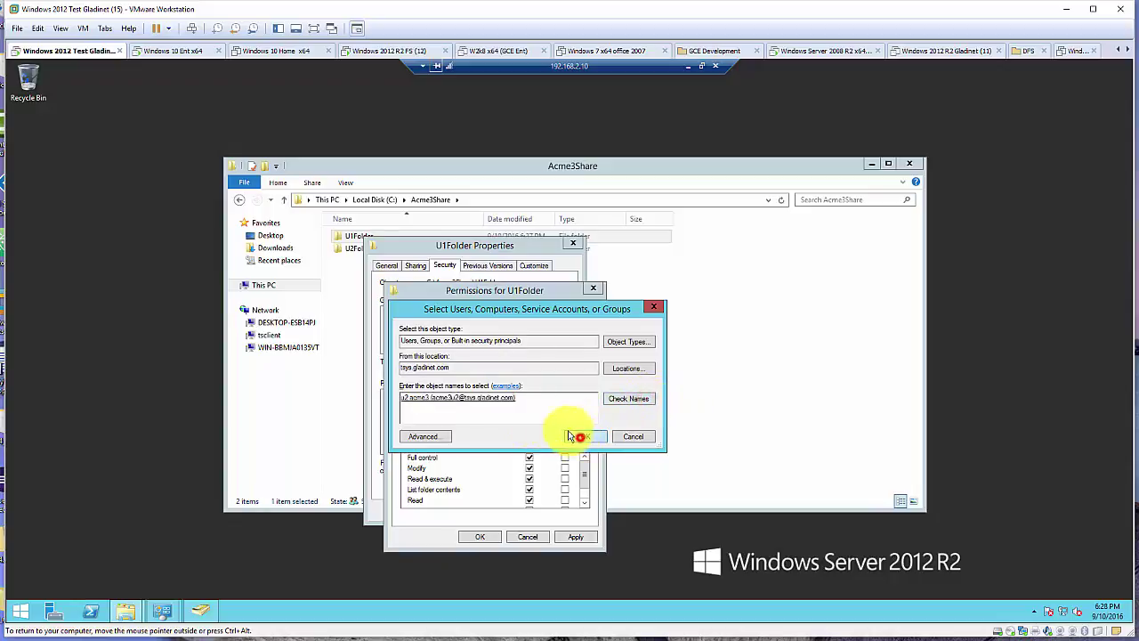
left_click(574, 436)
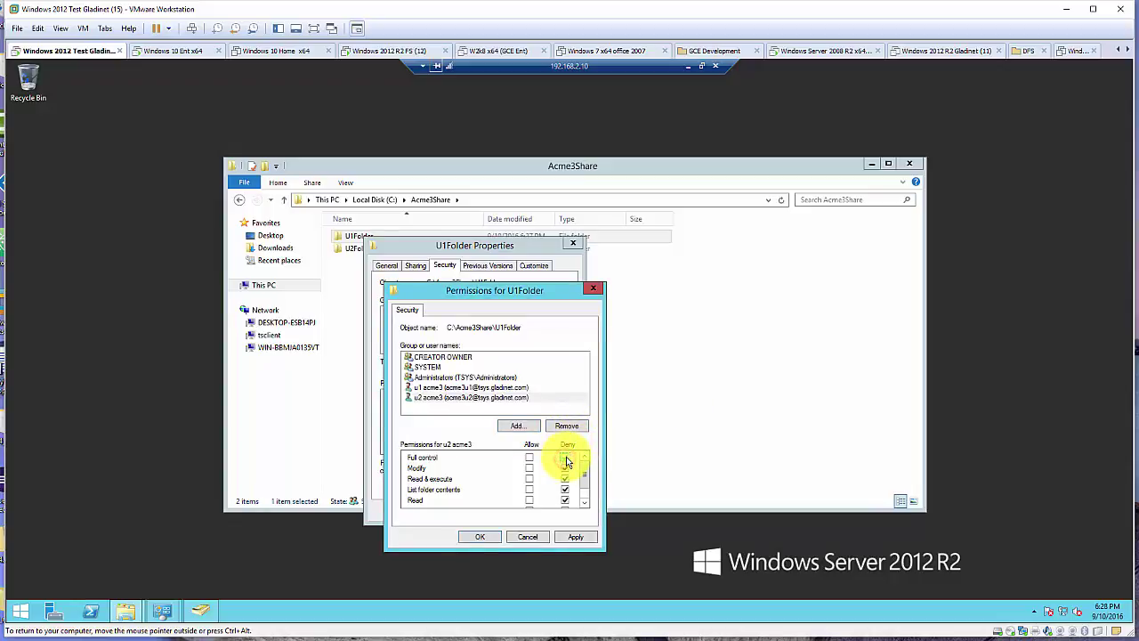
left_click(481, 537)
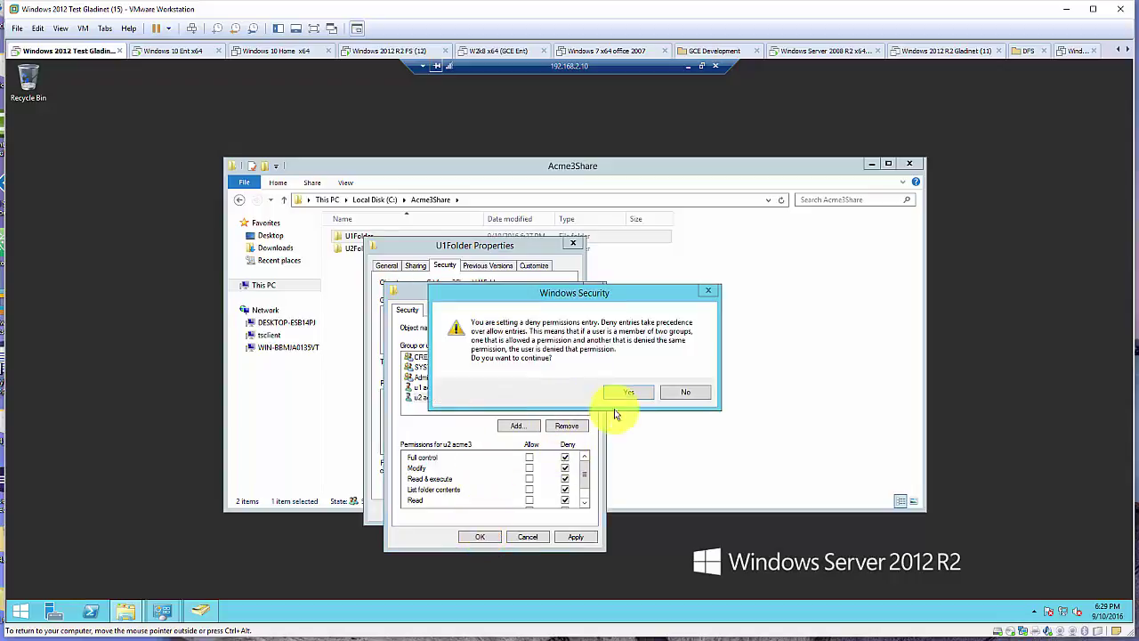
left_click(640, 392)
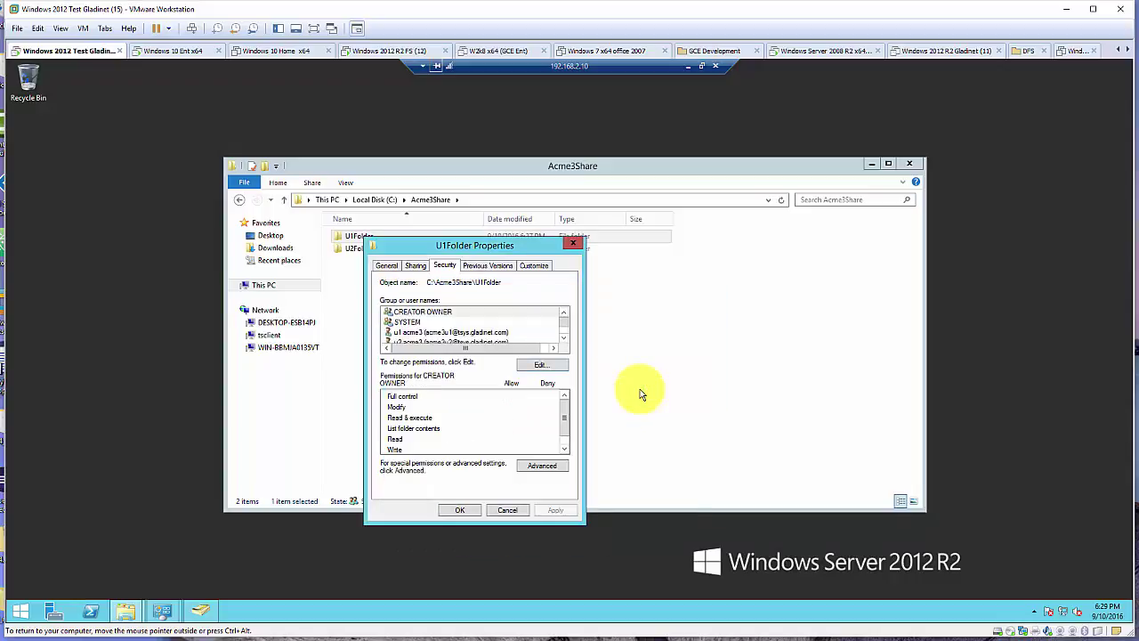
left_click(458, 332)
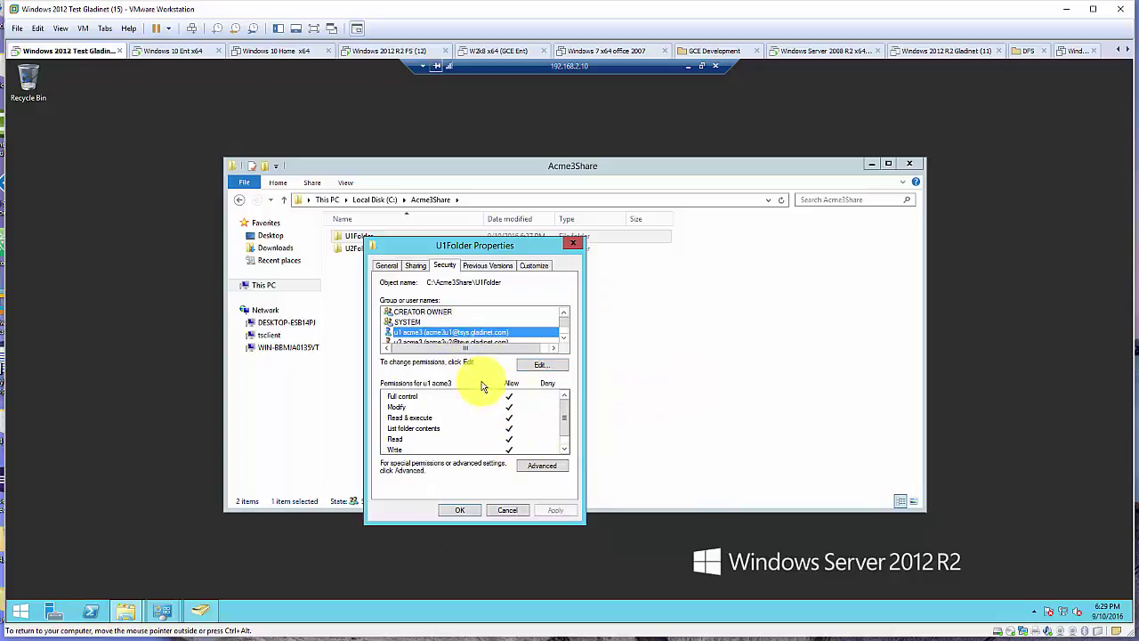
left_click(566, 326)
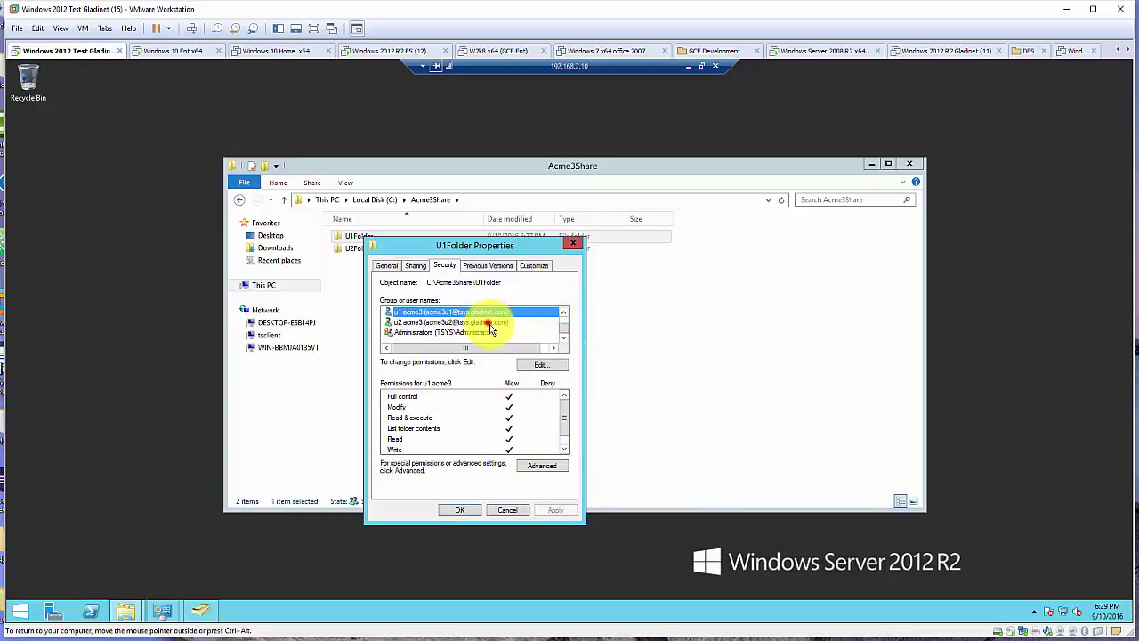
left_click(484, 322)
left_click(459, 509)
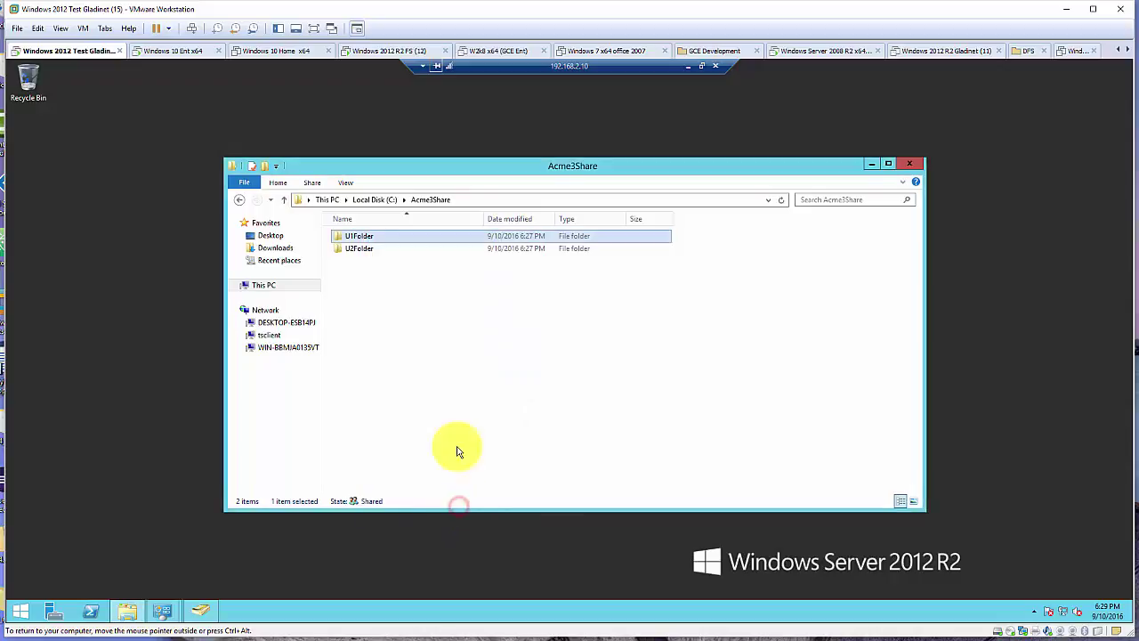
Disable inheritance on U2Folder, converting the inherited entries into explicit permissions
left_click(367, 250)
right_click(368, 253)
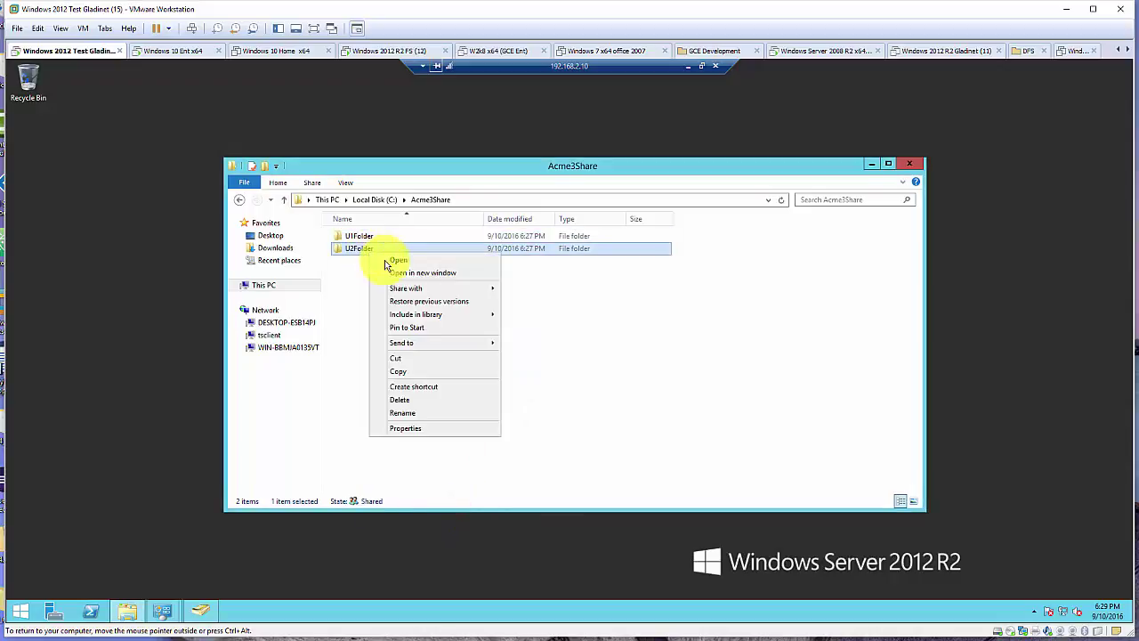
left_click(419, 429)
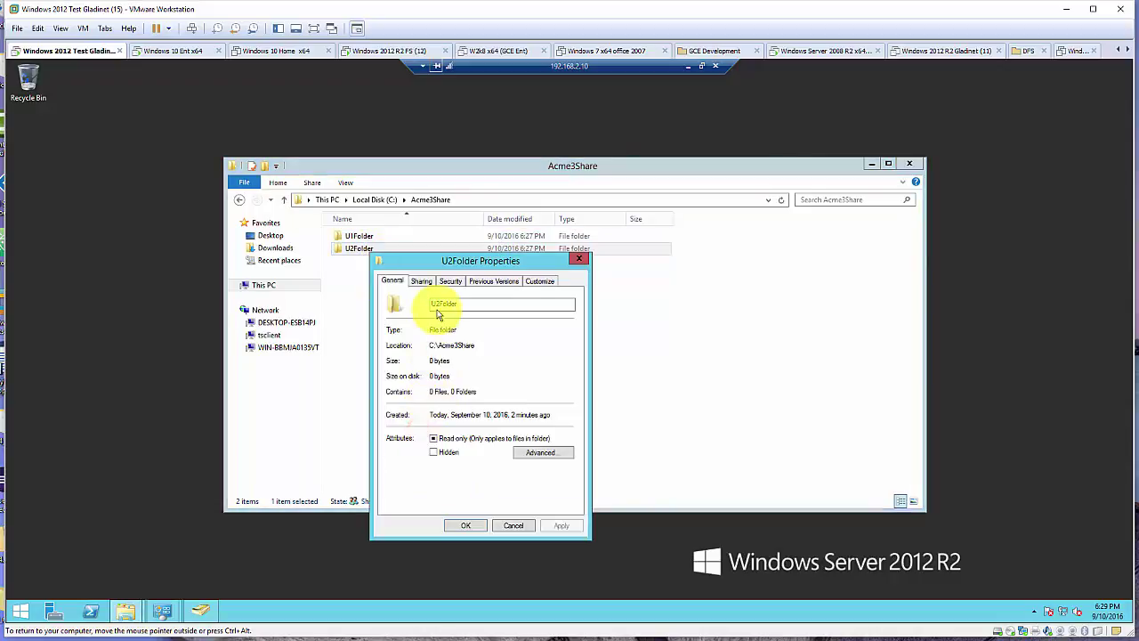
left_click(451, 282)
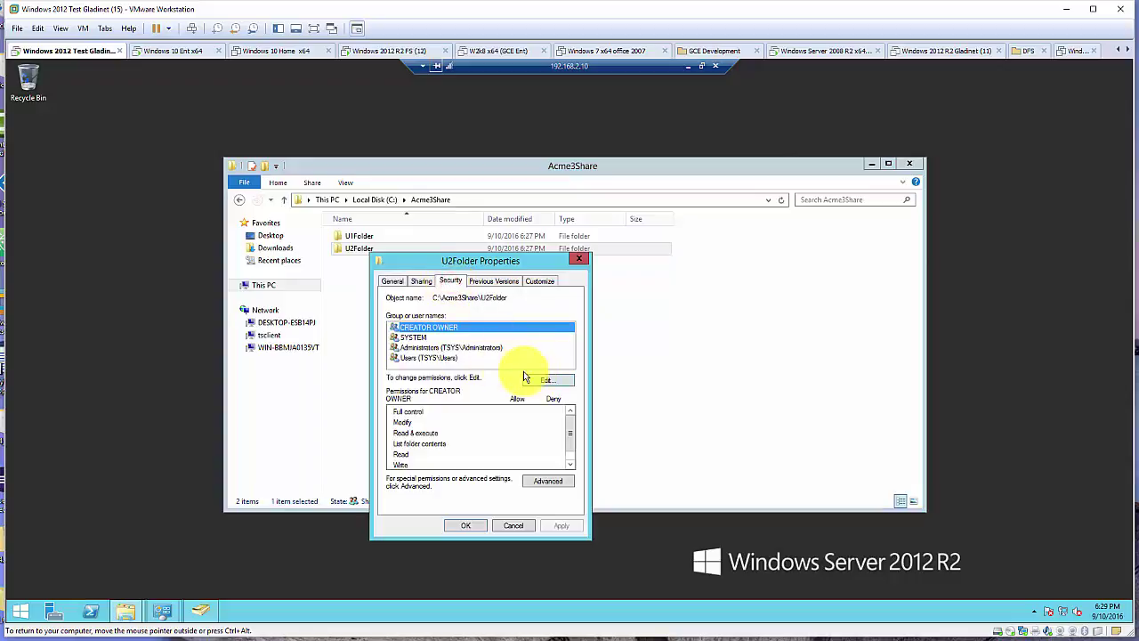
left_click(549, 483)
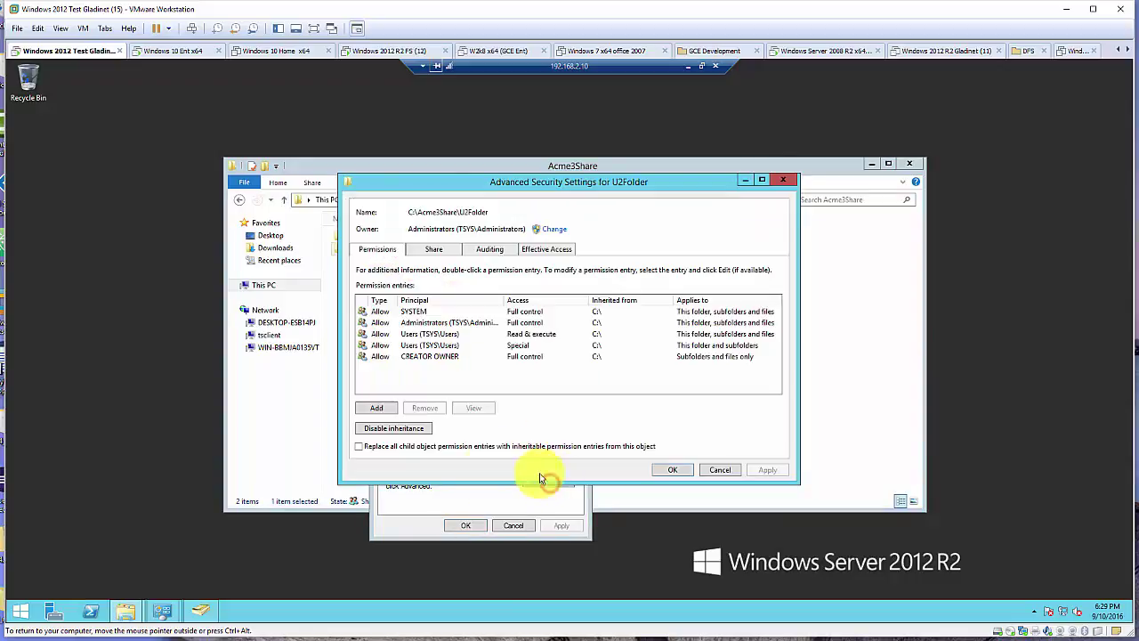
left_click(394, 428)
left_click(595, 321)
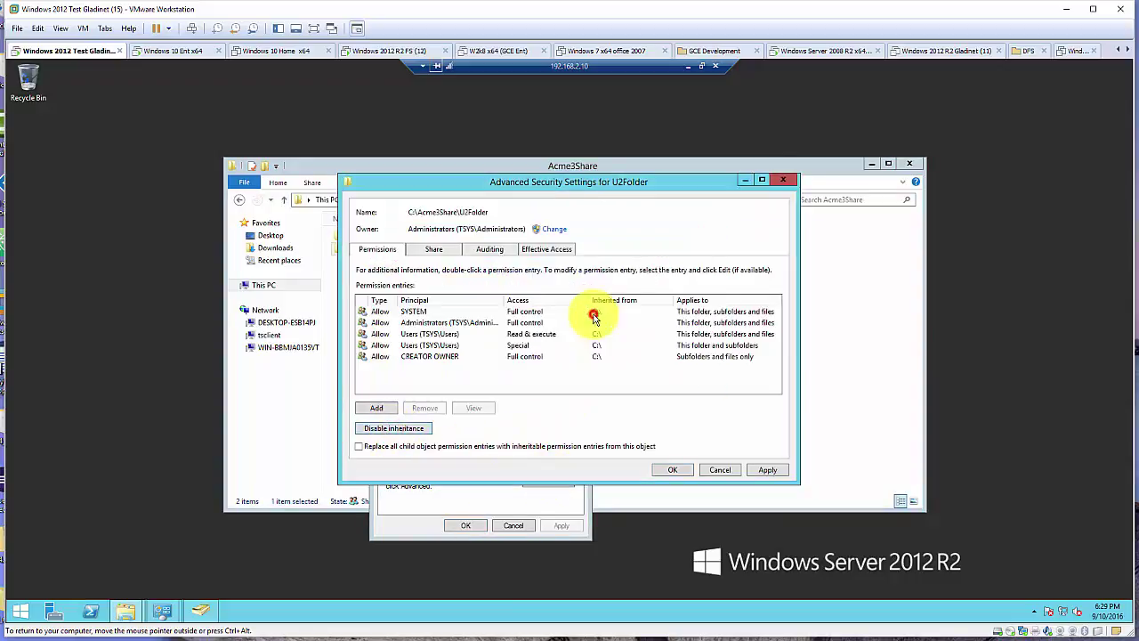
left_click(669, 470)
left_click(431, 359)
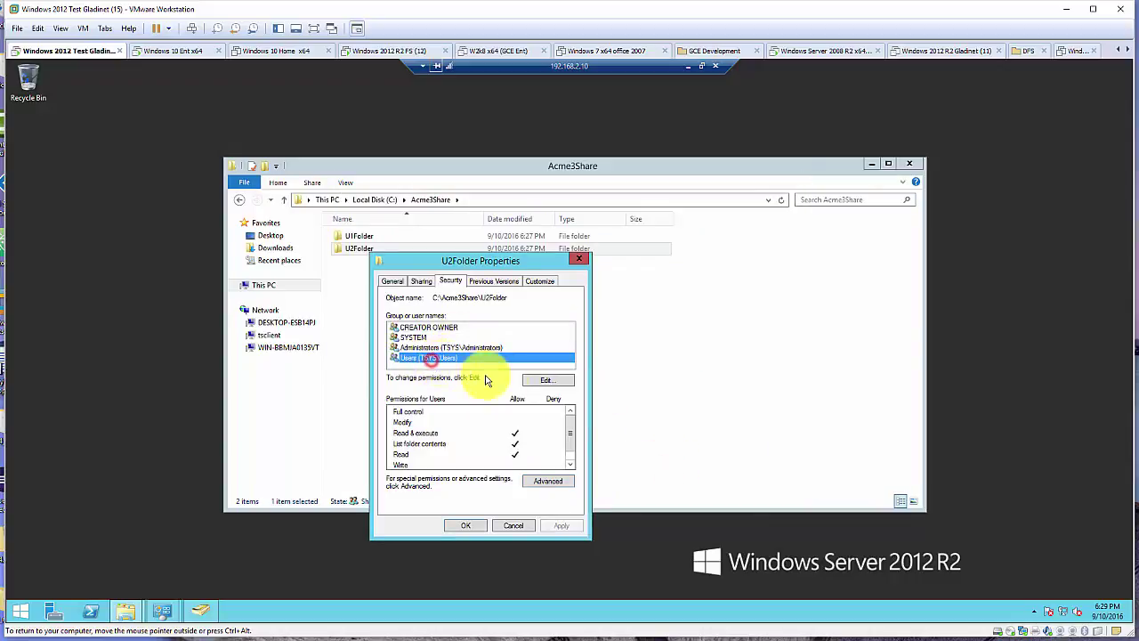
Remove the Users group from U2Folder and give user u2 acme3 Full control
left_click(547, 380)
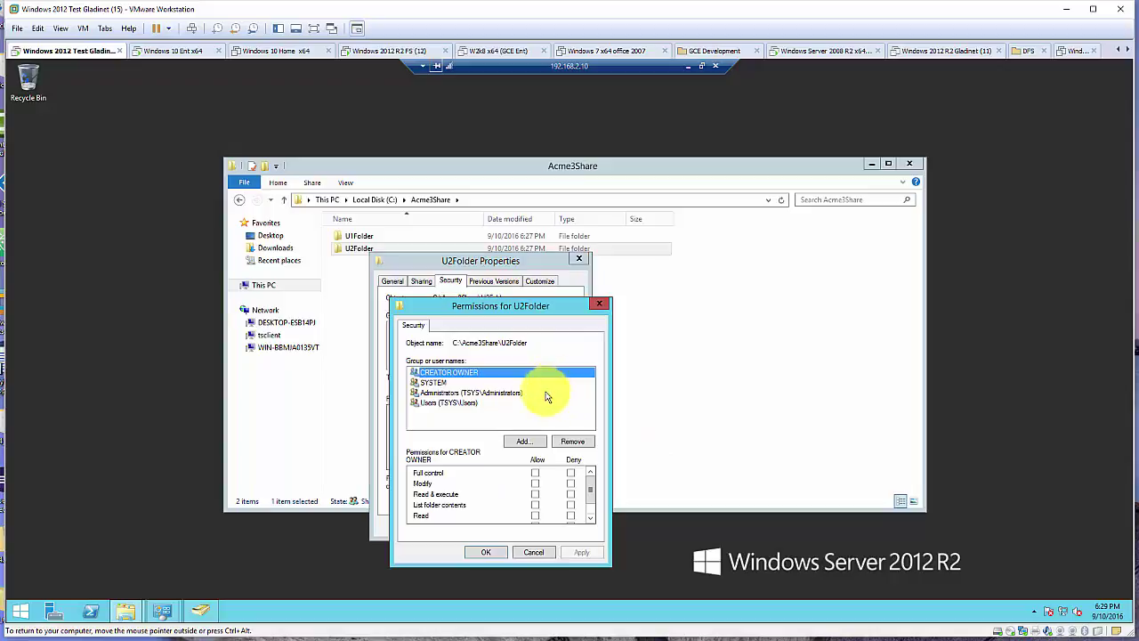
left_click(459, 403)
left_click(576, 442)
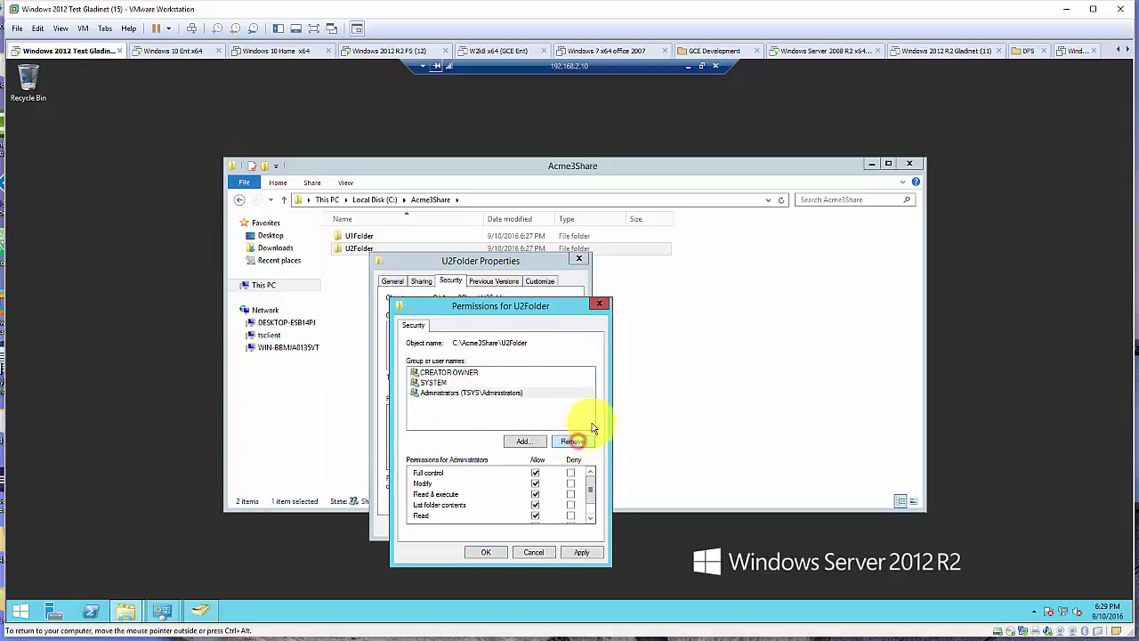
left_click(524, 442)
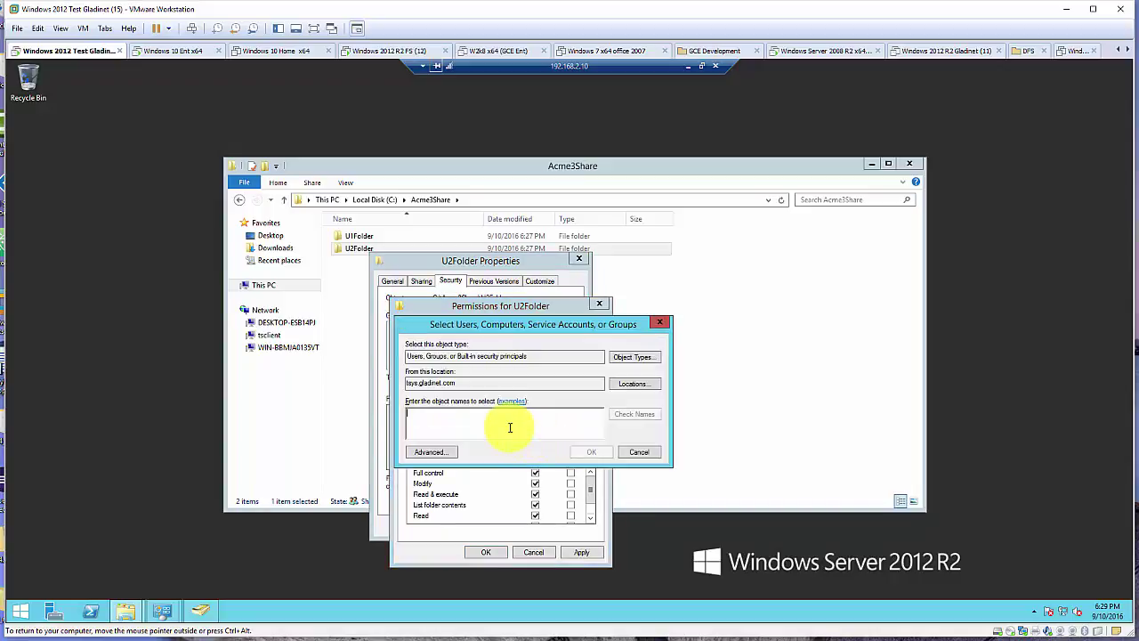
type("acme3u2")
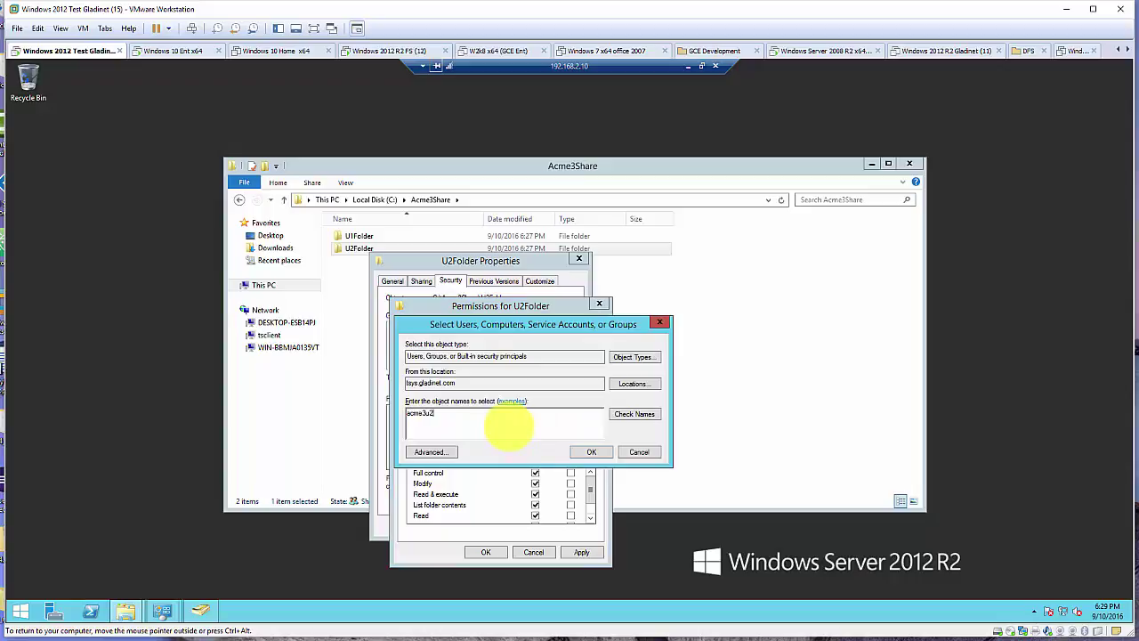
left_click(635, 415)
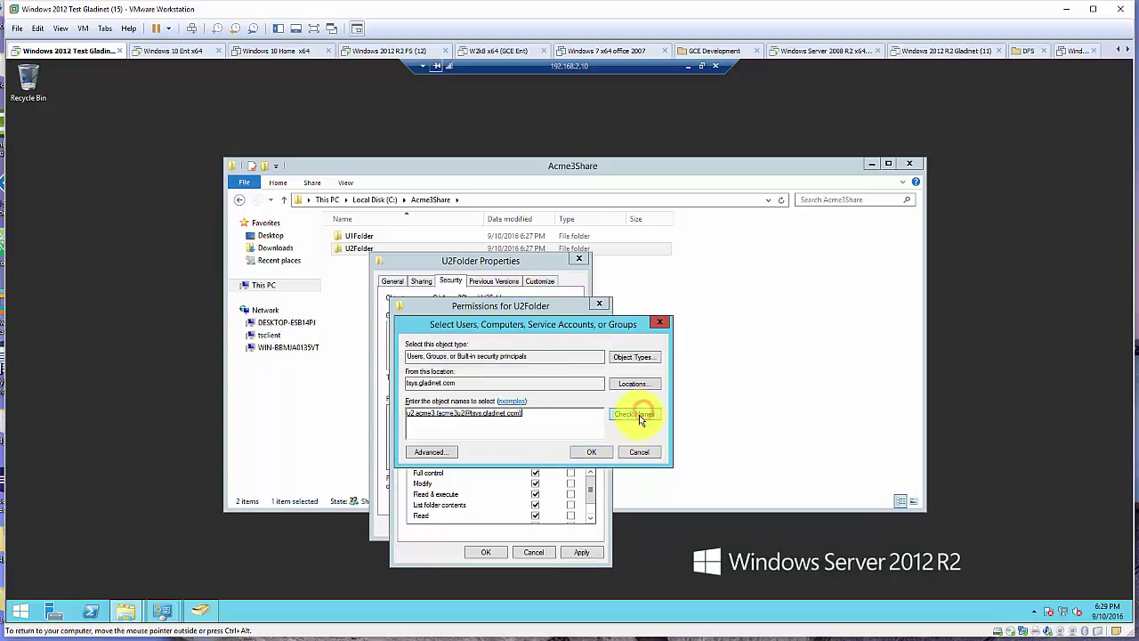
left_click(591, 451)
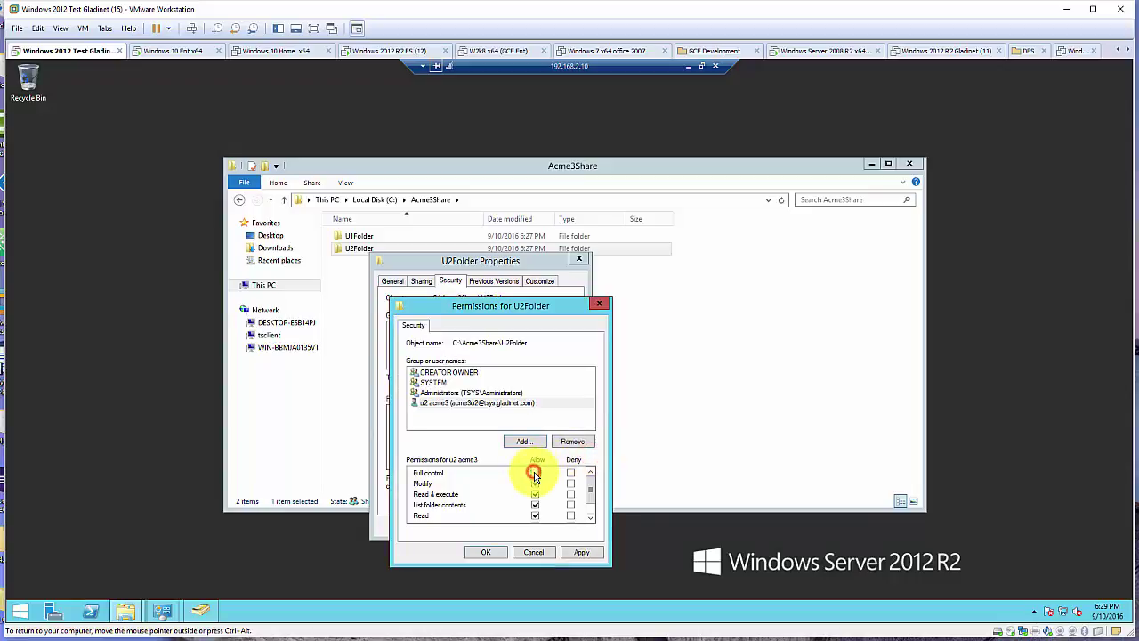
left_click(534, 474)
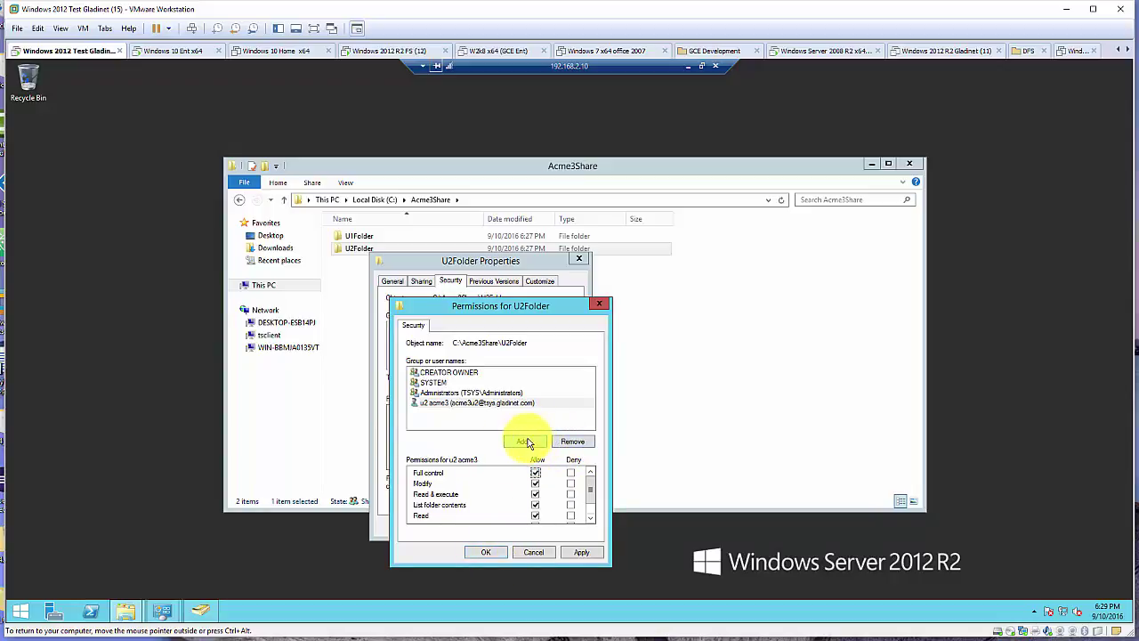
Add user u1 acme3 with Deny, accept the warning and confirm U2Folder's permissions
left_click(525, 441)
type("a")
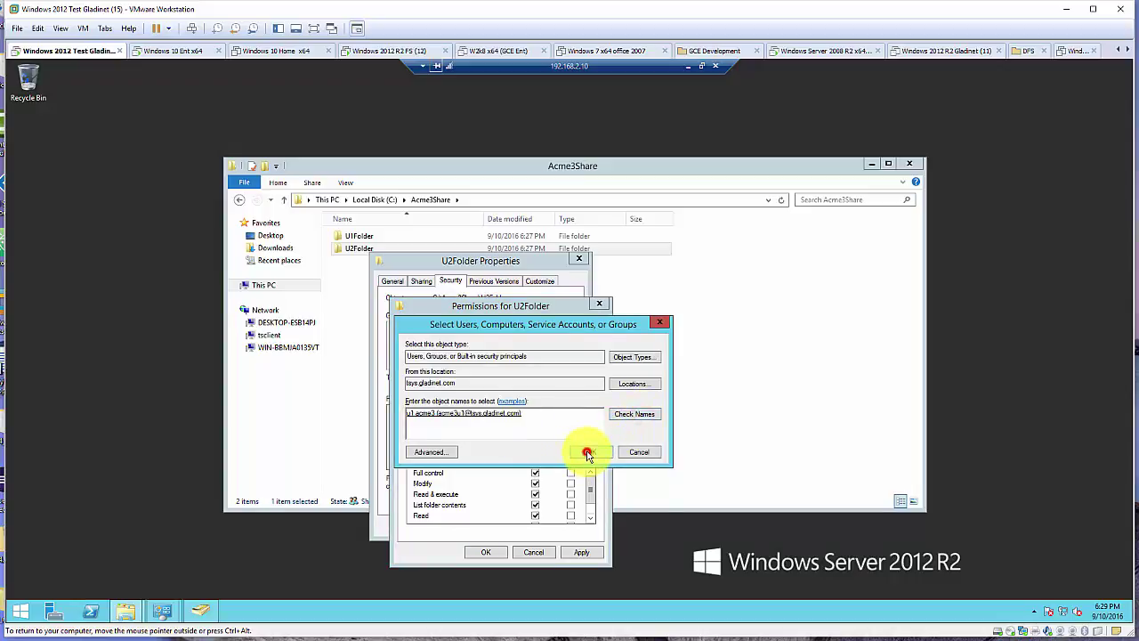
left_click(588, 452)
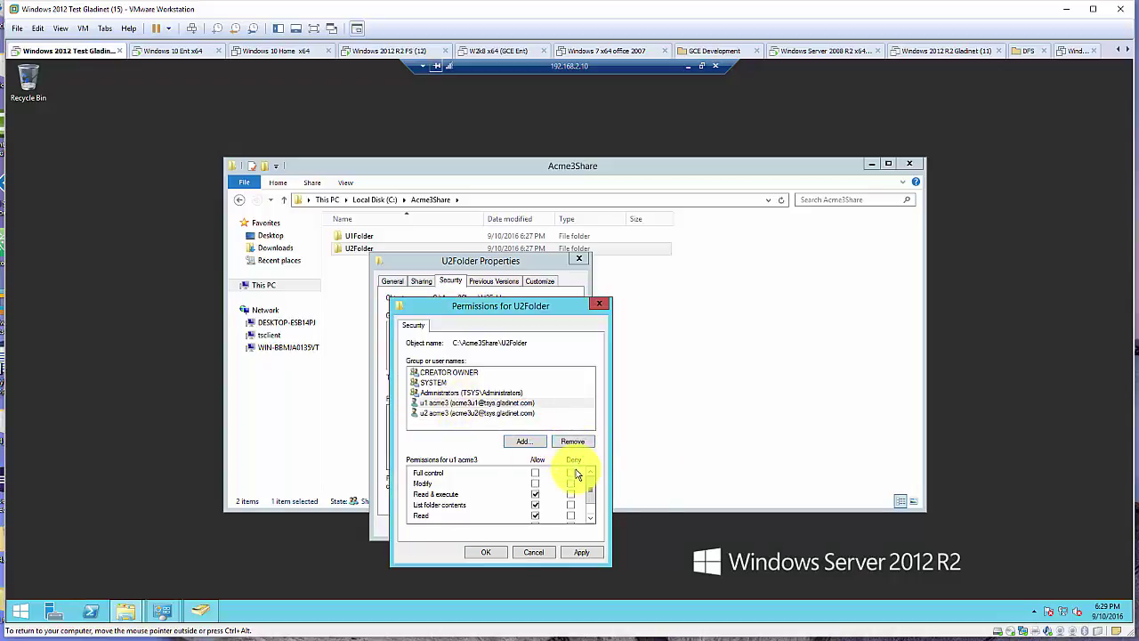
left_click(571, 473)
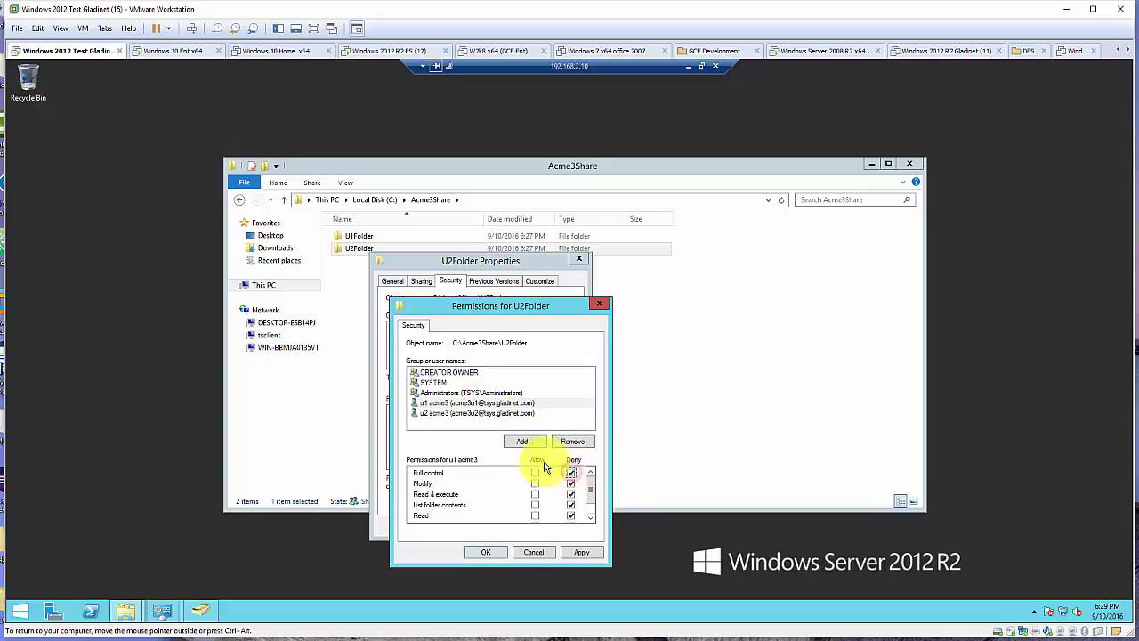
left_click(483, 553)
left_click(633, 393)
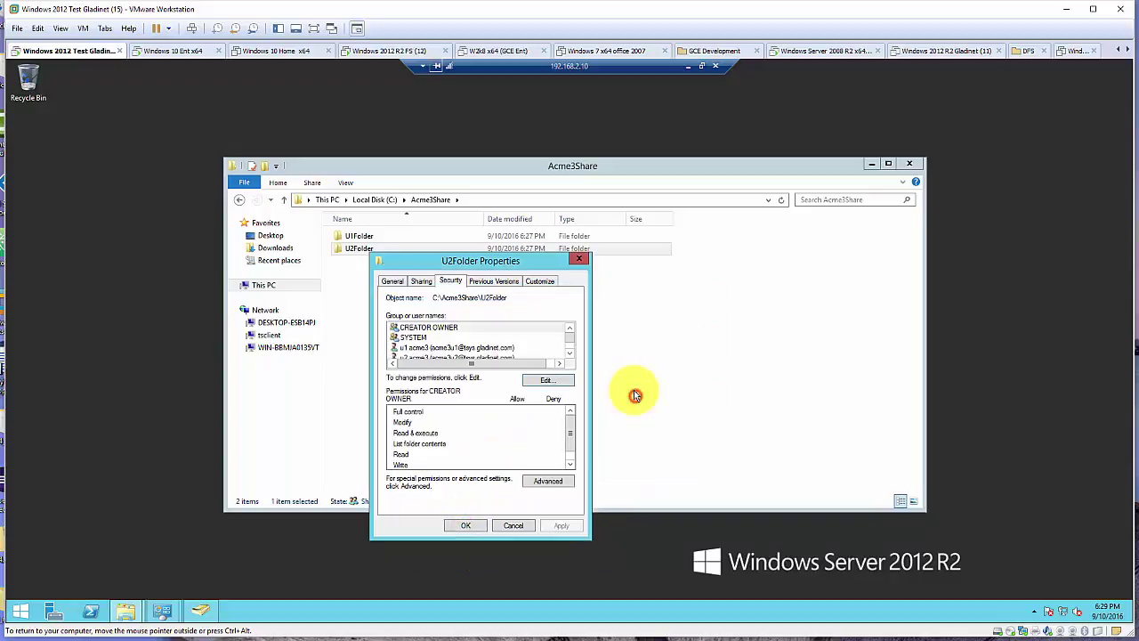
left_click(471, 347)
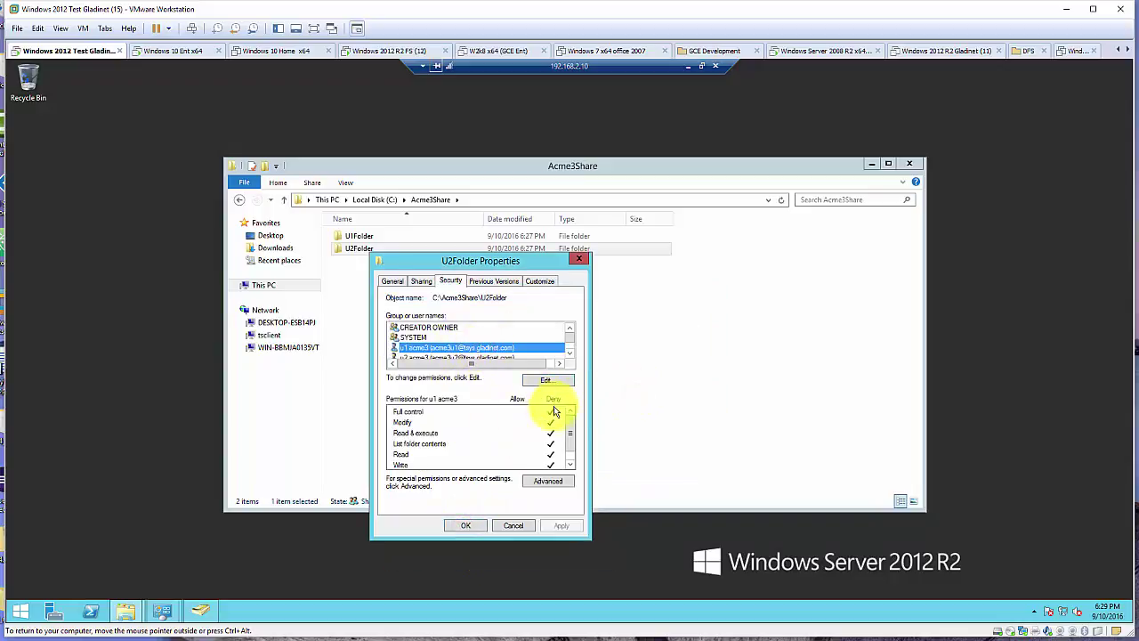
scroll(503, 338, "down", 1)
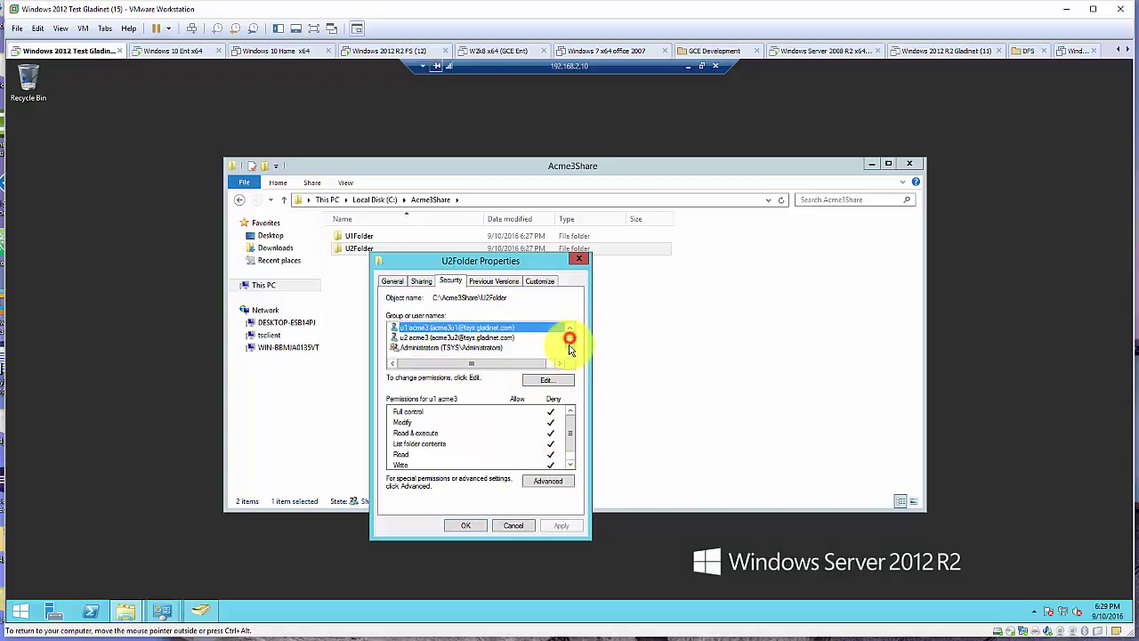
left_click(489, 337)
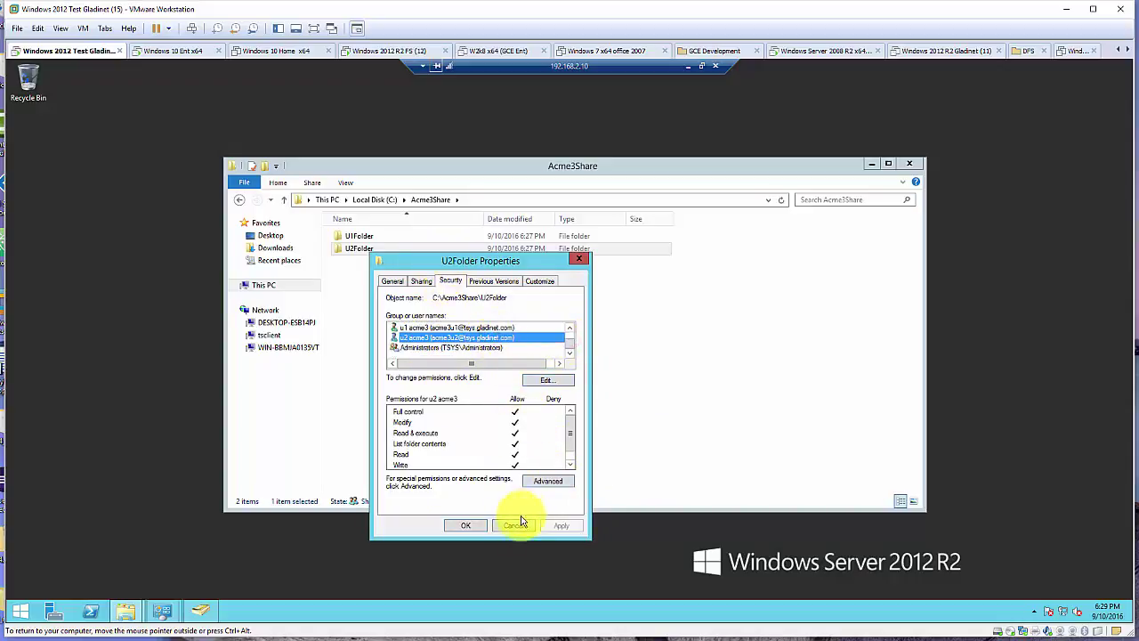
left_click(471, 526)
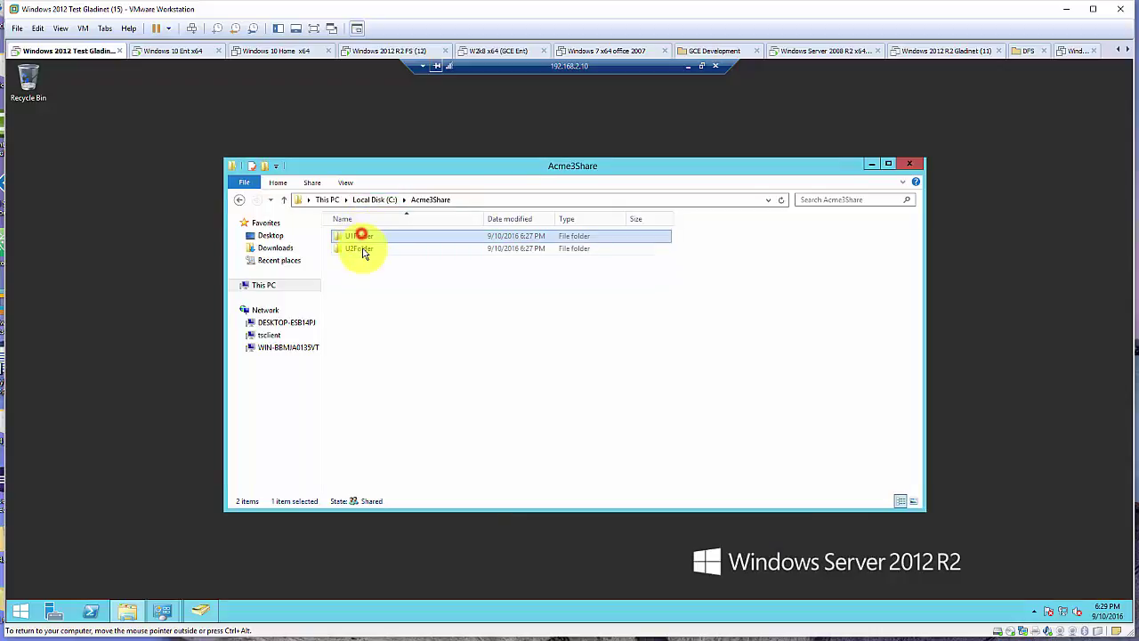
Open U1Folder and create a new text document named 'this is u1 folder'
left_click(363, 248)
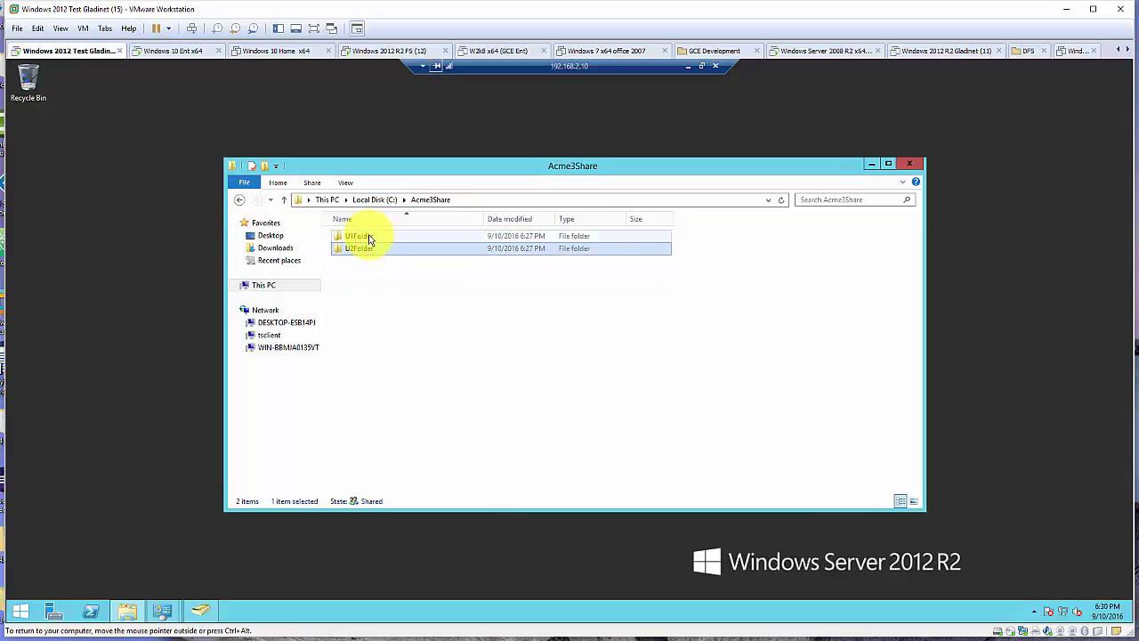
double_click(368, 237)
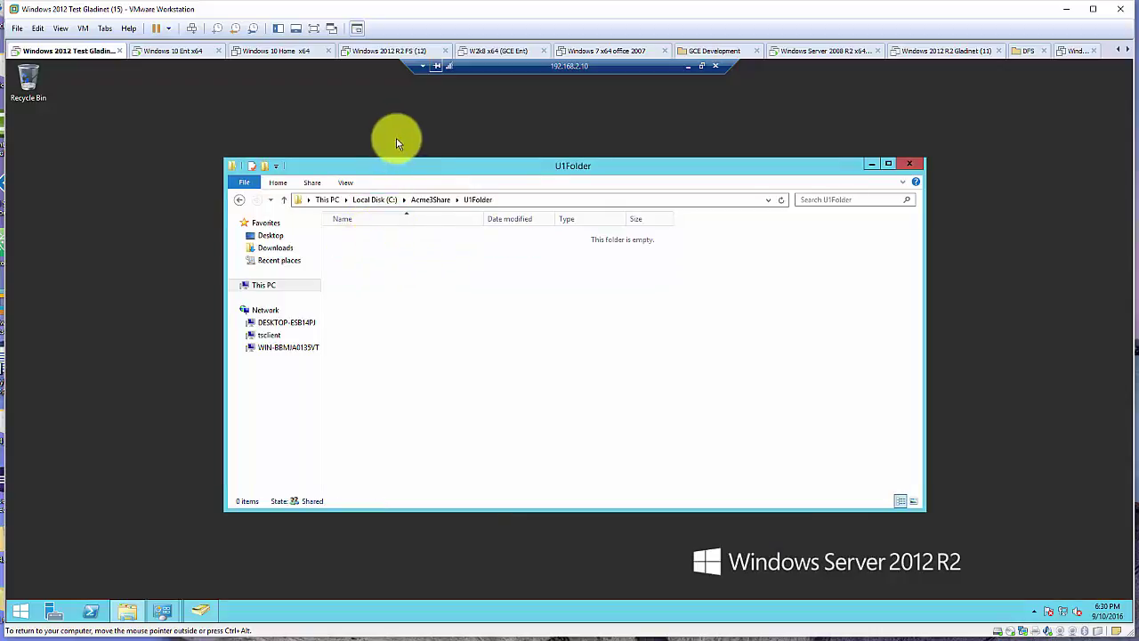
left_click_drag(405, 169, 455, 166)
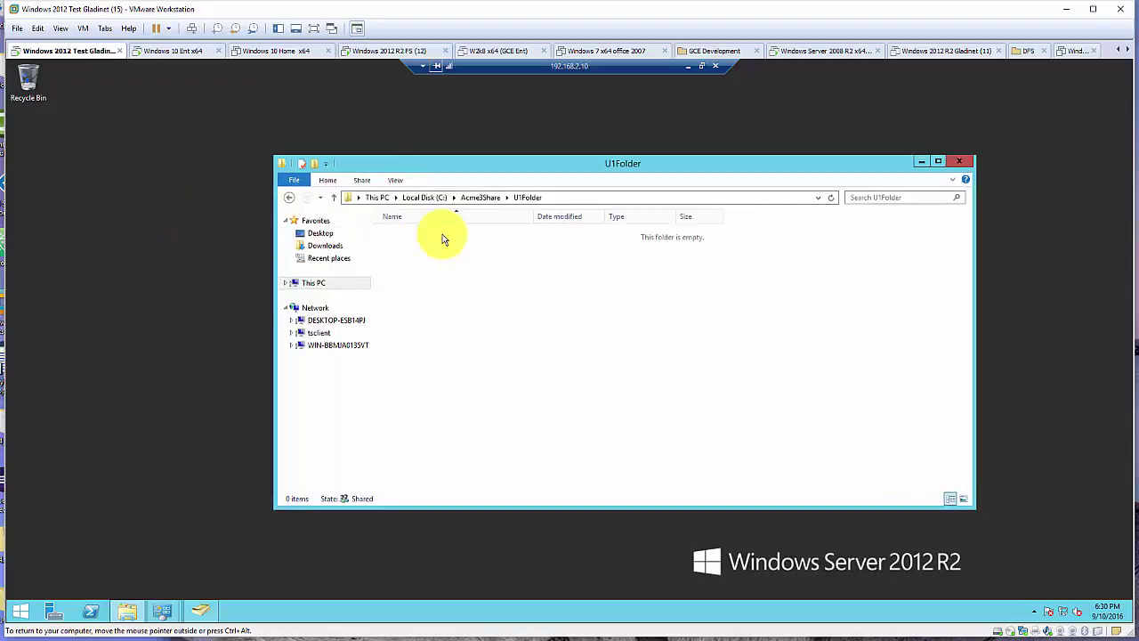
right_click(442, 234)
left_click(551, 372)
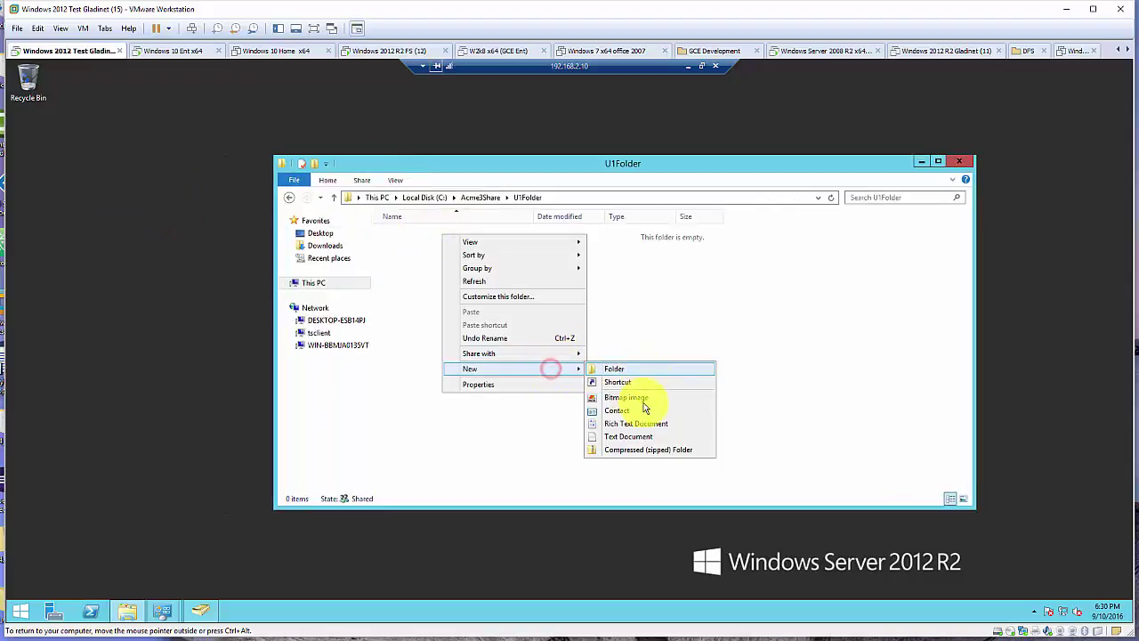
left_click(641, 436)
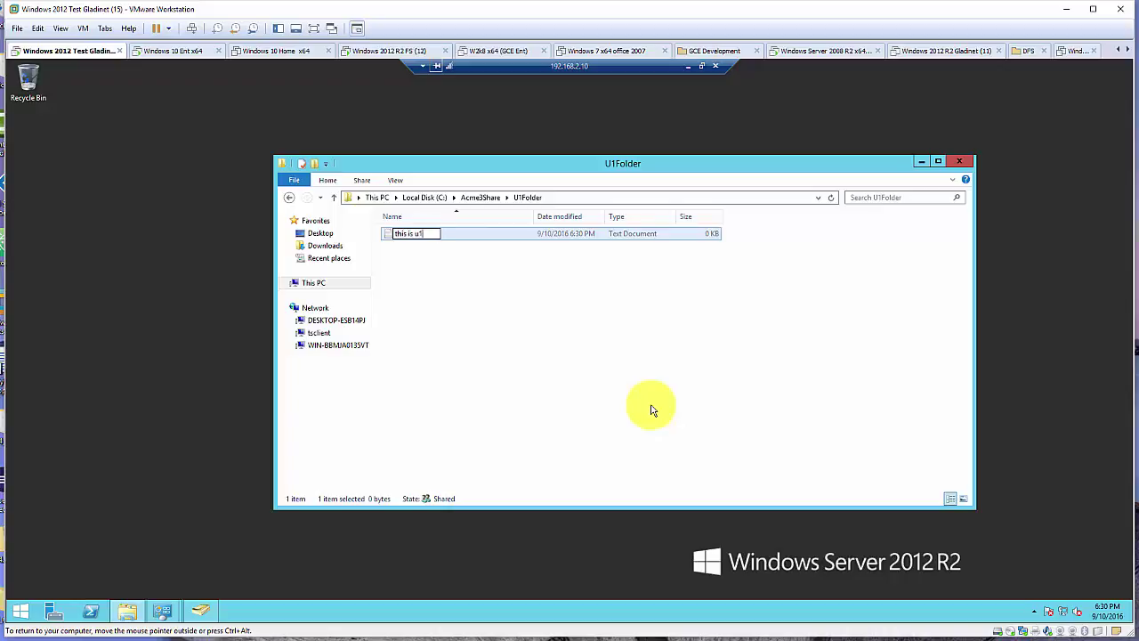
key("Return")
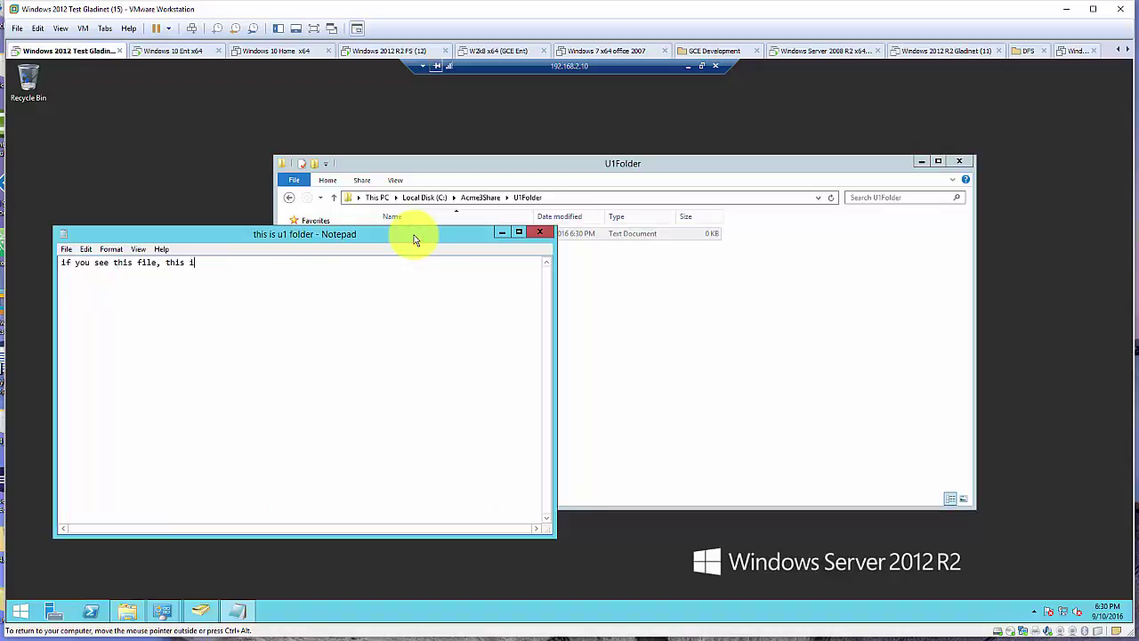
Write 'if you see this file, this is u1 folder' in the note and save it
type("der")
left_click(540, 232)
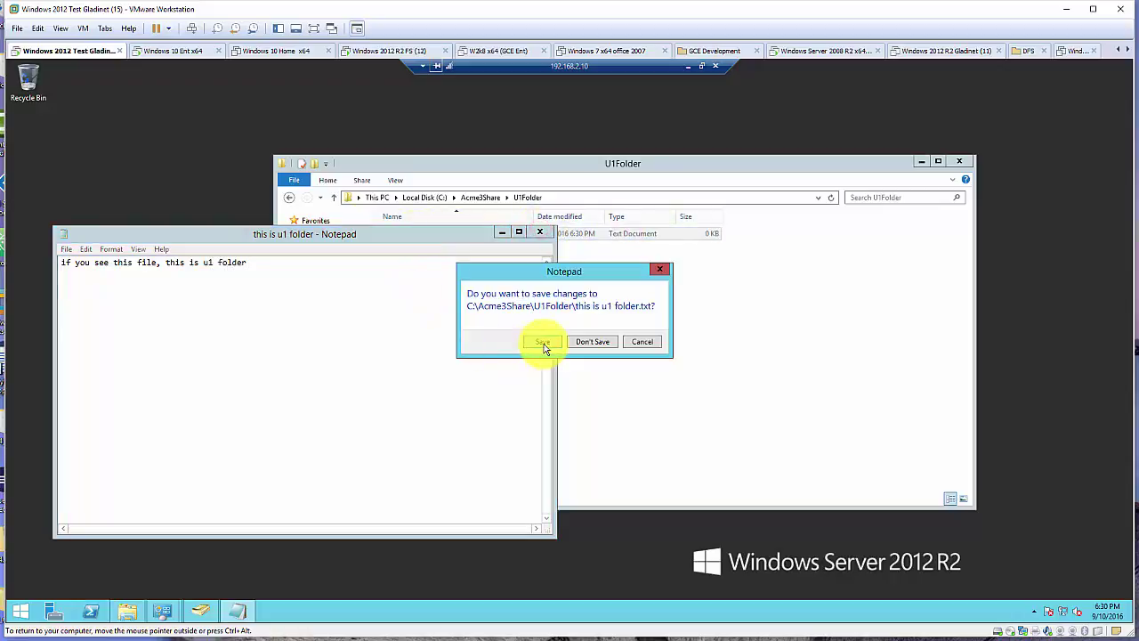
left_click(542, 342)
left_click(480, 198)
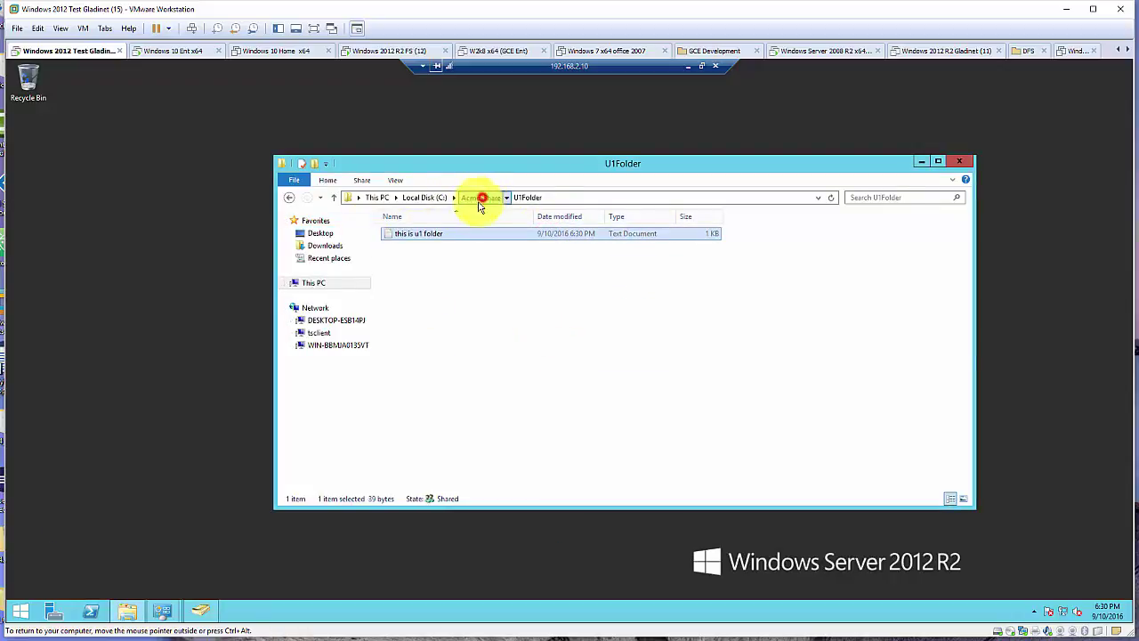
Open U2Folder and create a new text document named 'this is u2 folder'
double_click(427, 248)
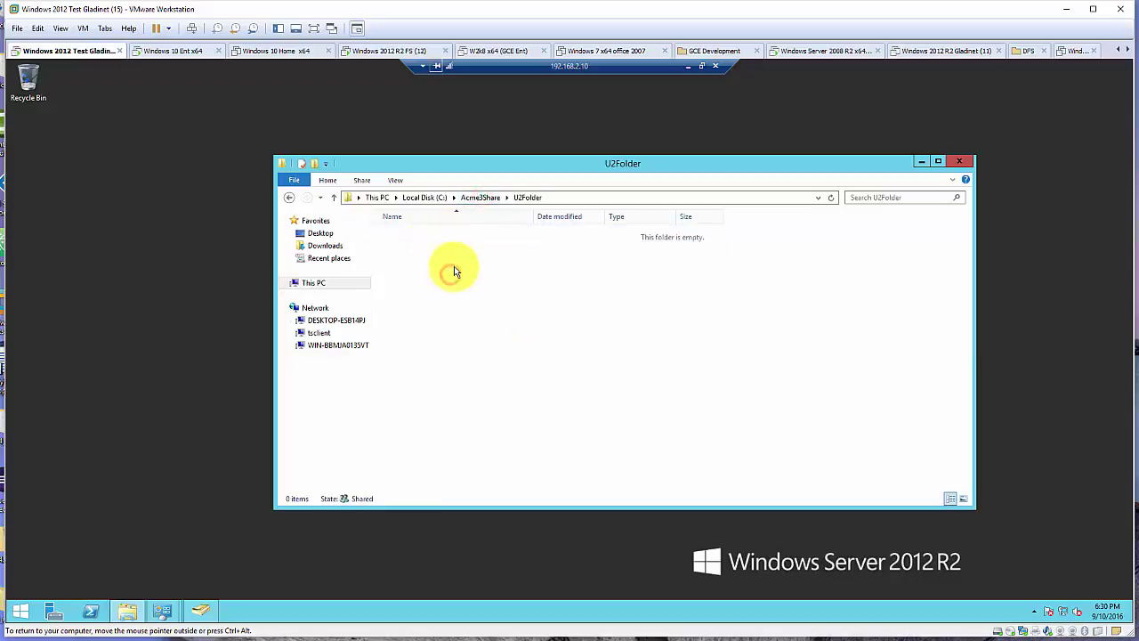
right_click(440, 255)
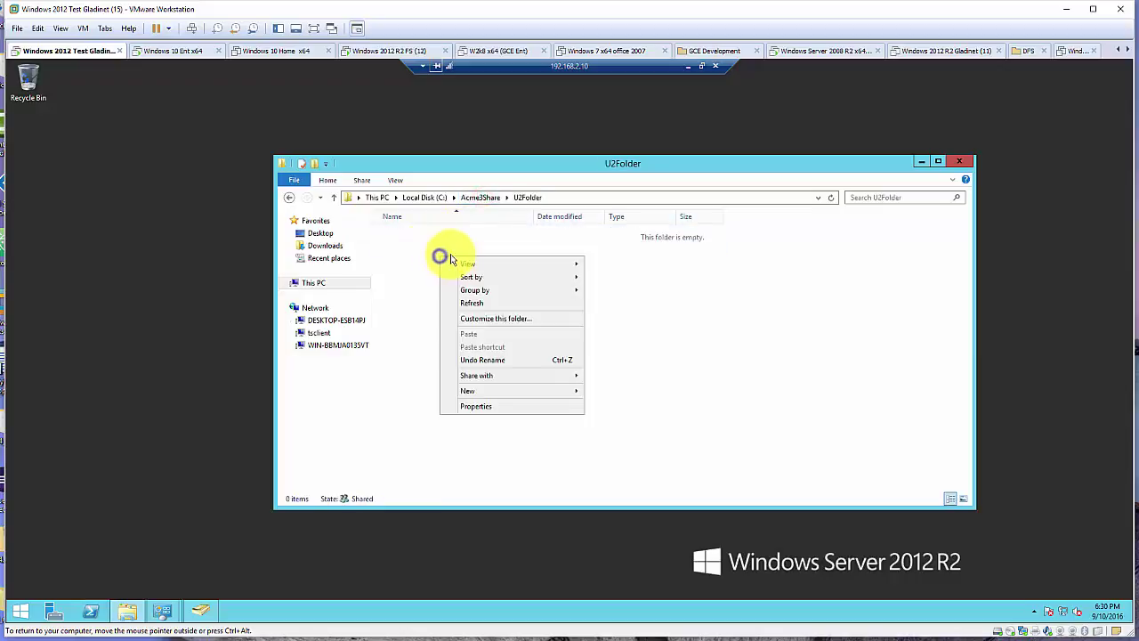
left_click(525, 391)
left_click(630, 458)
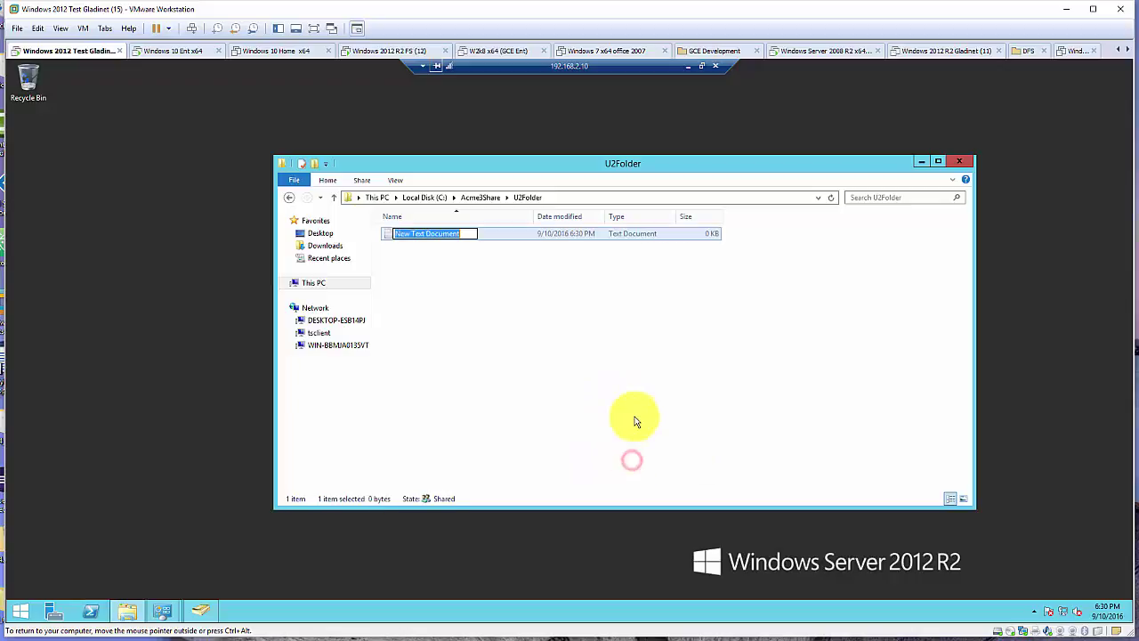
type("this is u2 folder")
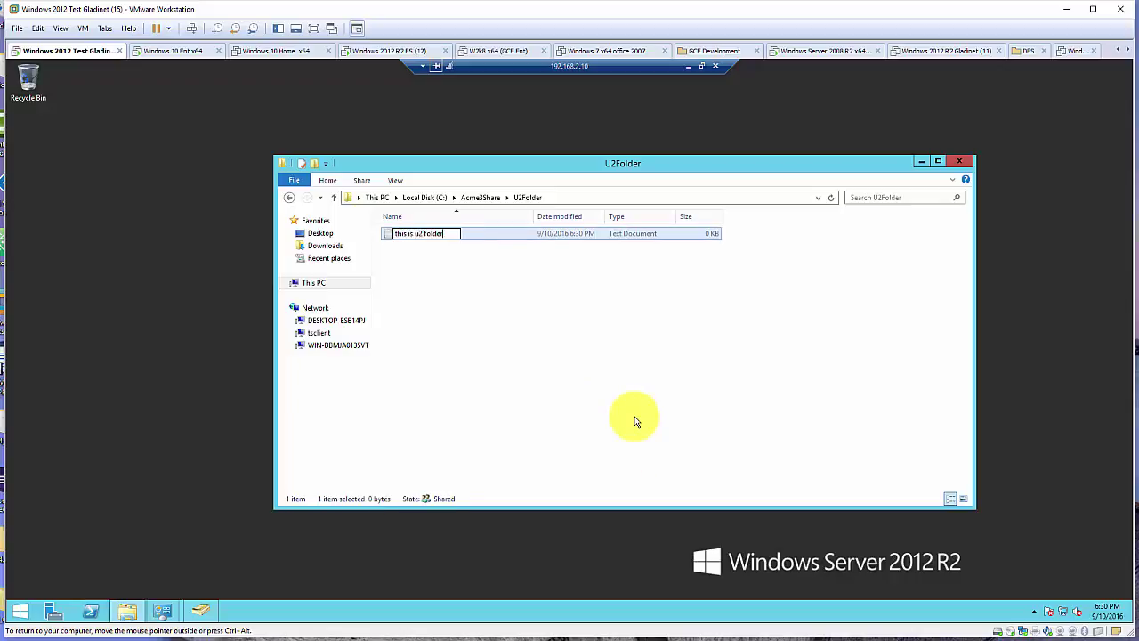
key("Return")
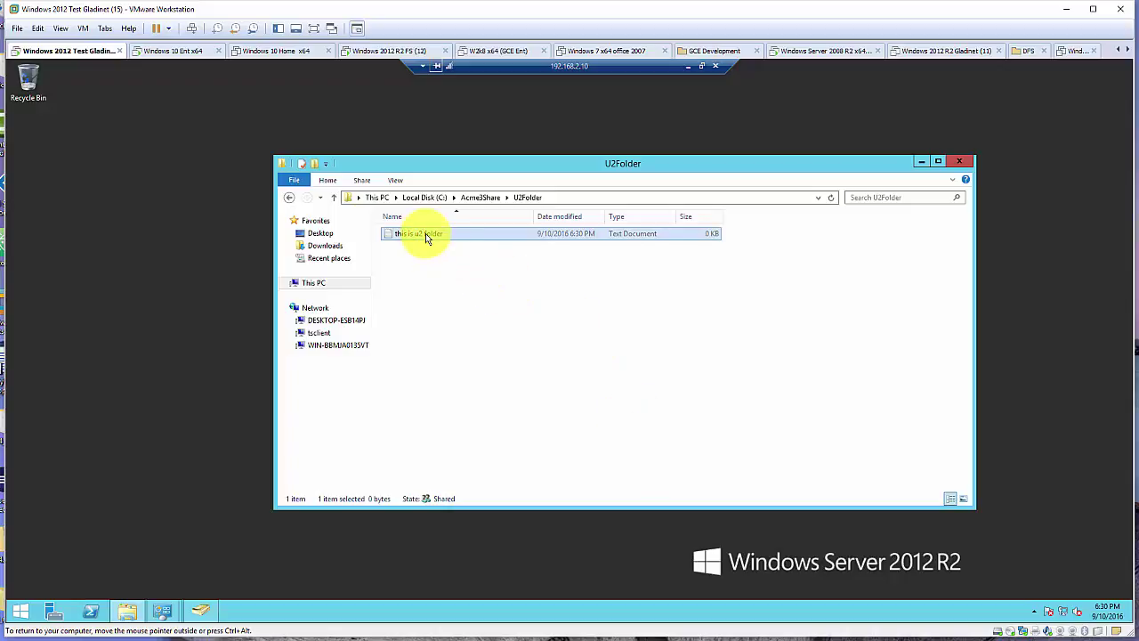
Write 'if you see this file, this is u2 folder' in Notepad and save it
double_click(425, 234)
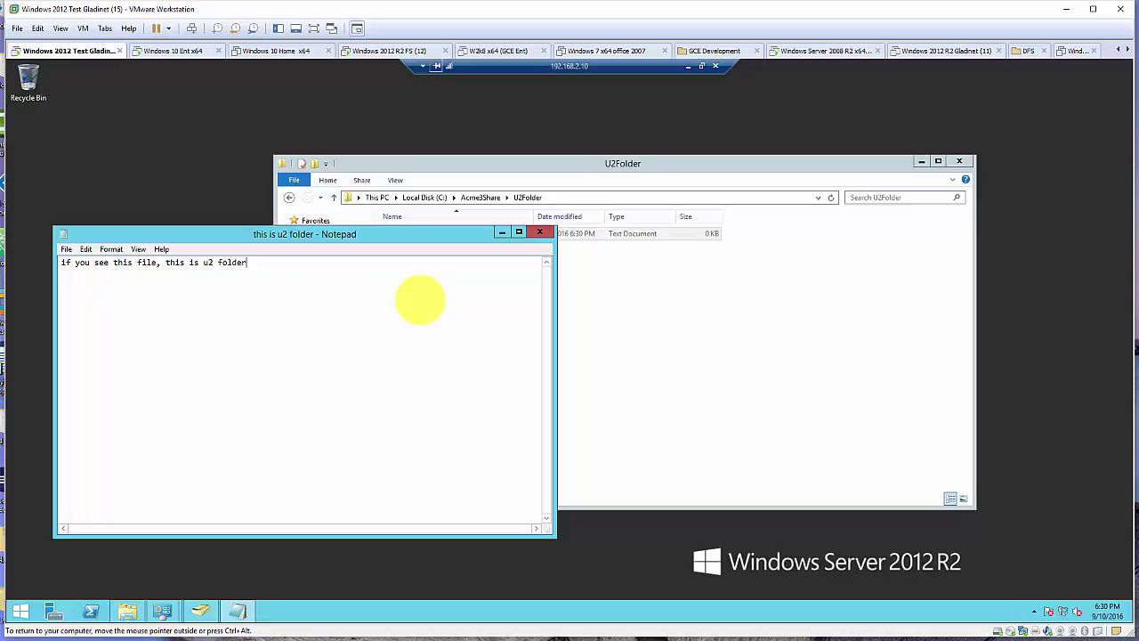
left_click(539, 232)
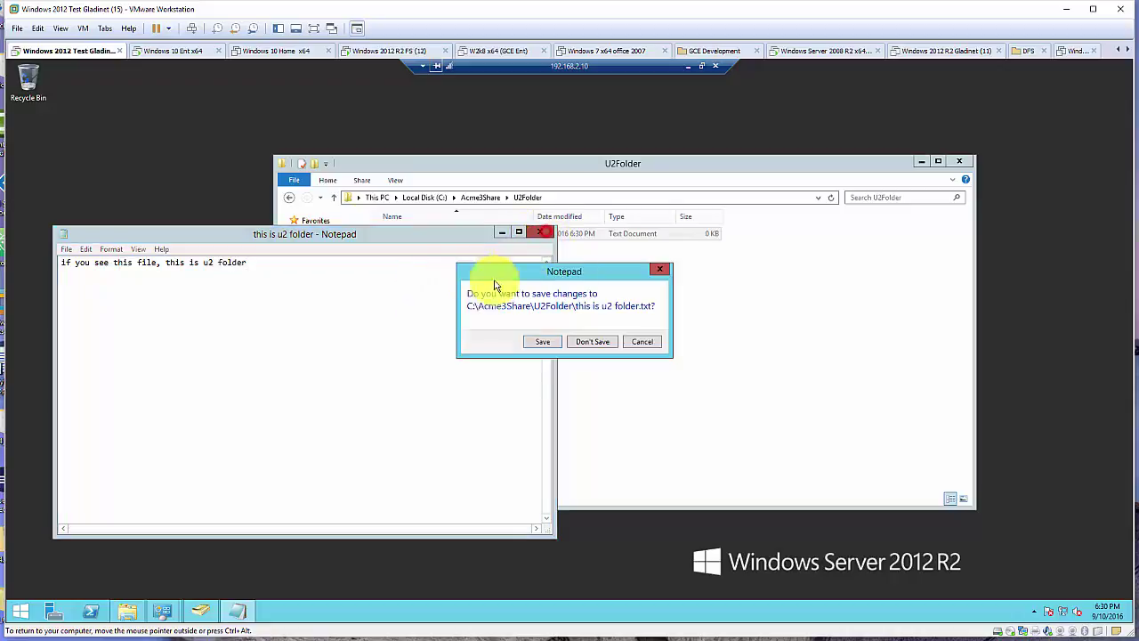
left_click(539, 342)
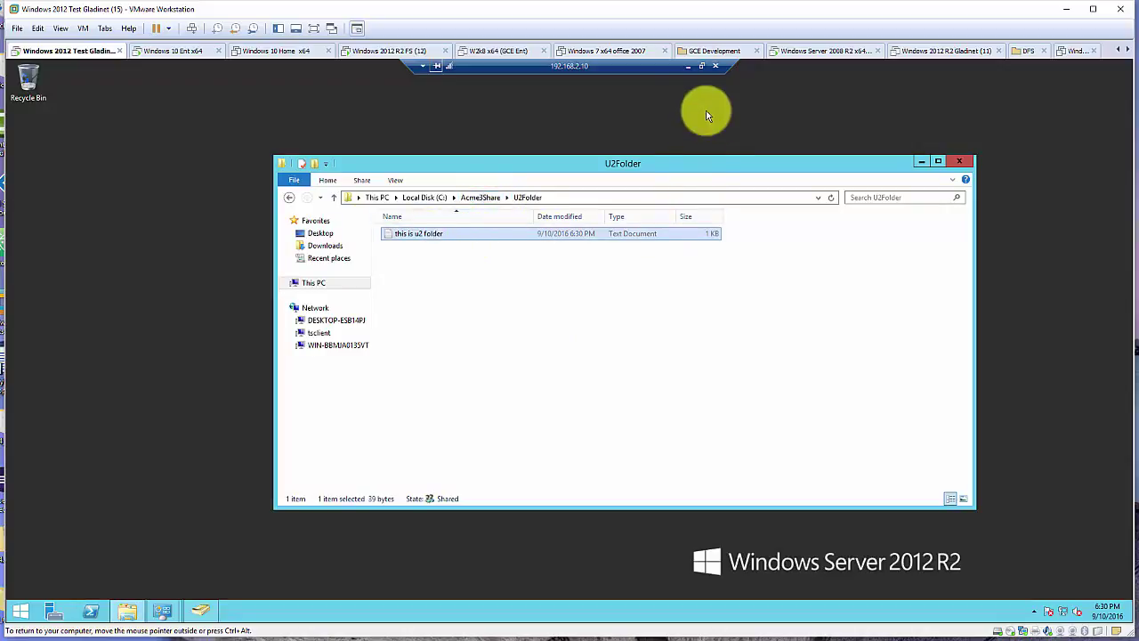
Minimize the Remote Desktop session to reveal the Visio Case #1 and Case #2 diagrams
left_click(687, 68)
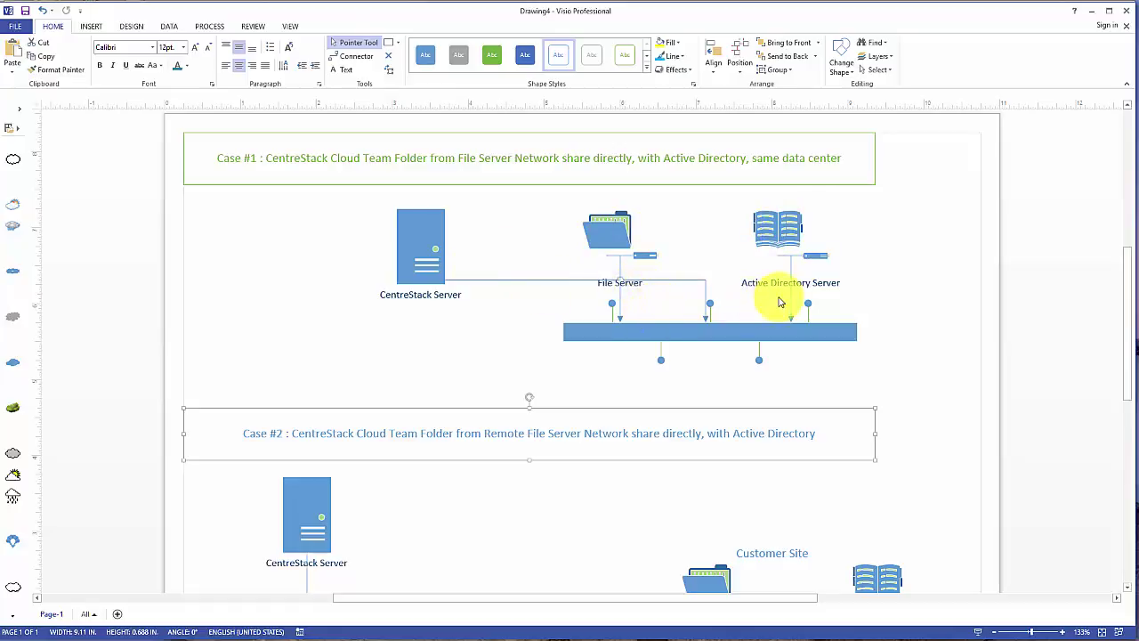
Minimize Visio and open Configure Active Directory from the CentreStack management dashboard
left_click(1090, 12)
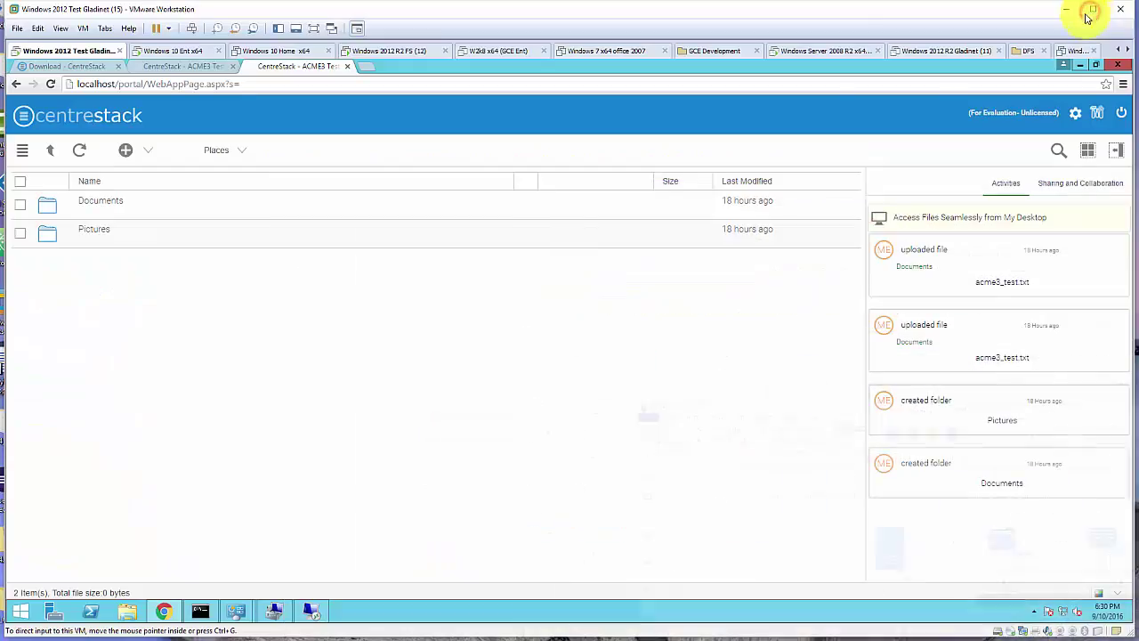
left_click(1097, 113)
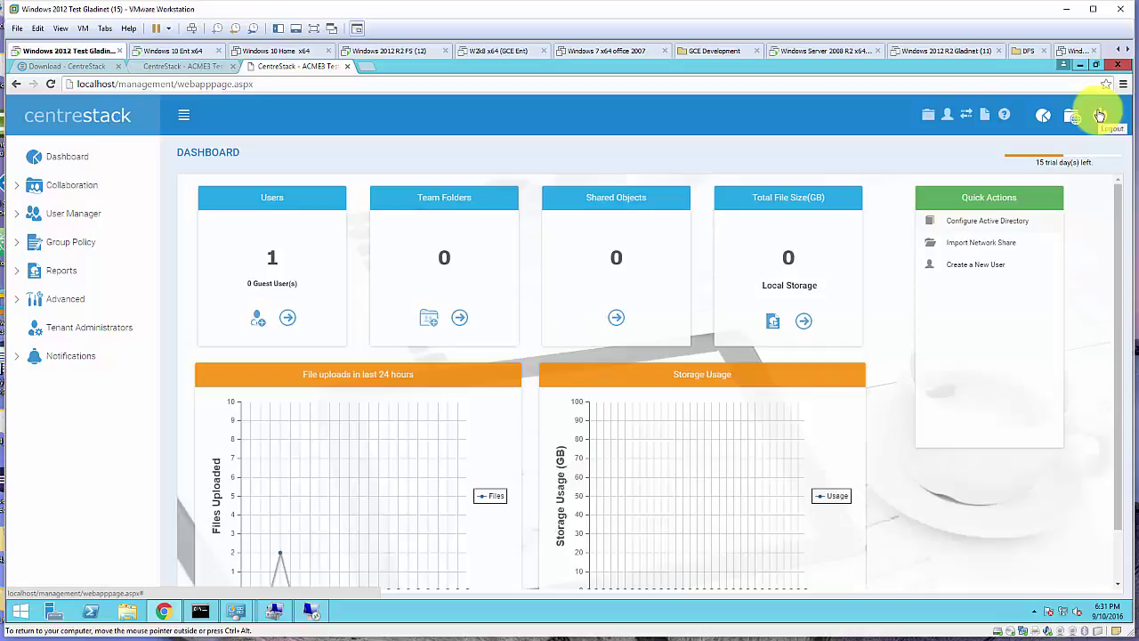
left_click(1009, 224)
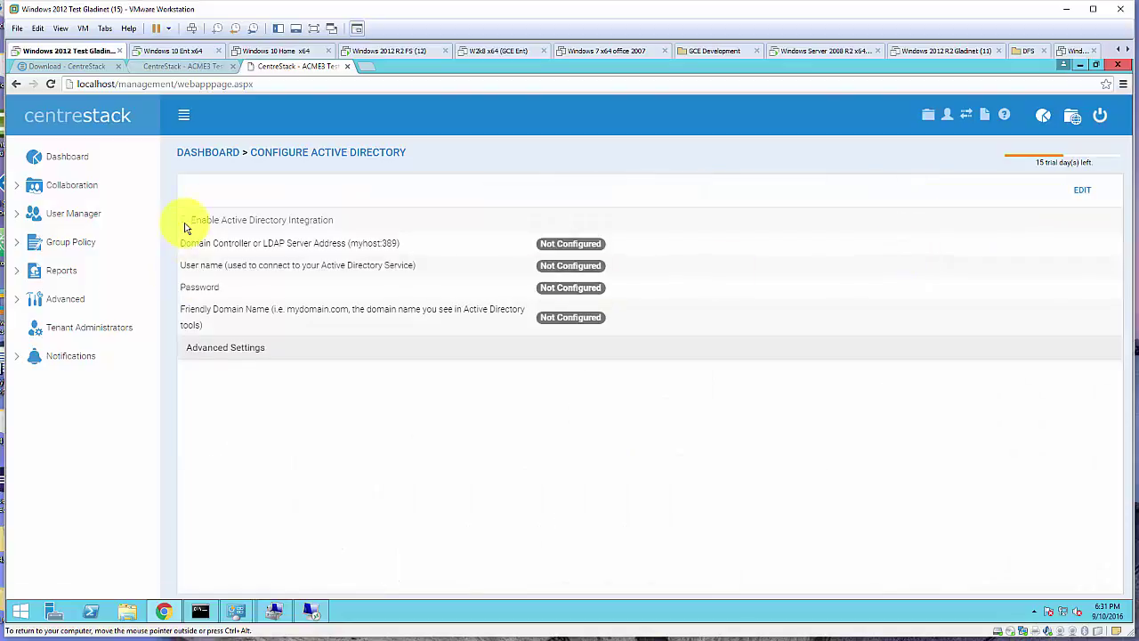
Enable Active Directory integration with server 192.168.2.10 and the domain administrator's user name and password
left_click(1090, 193)
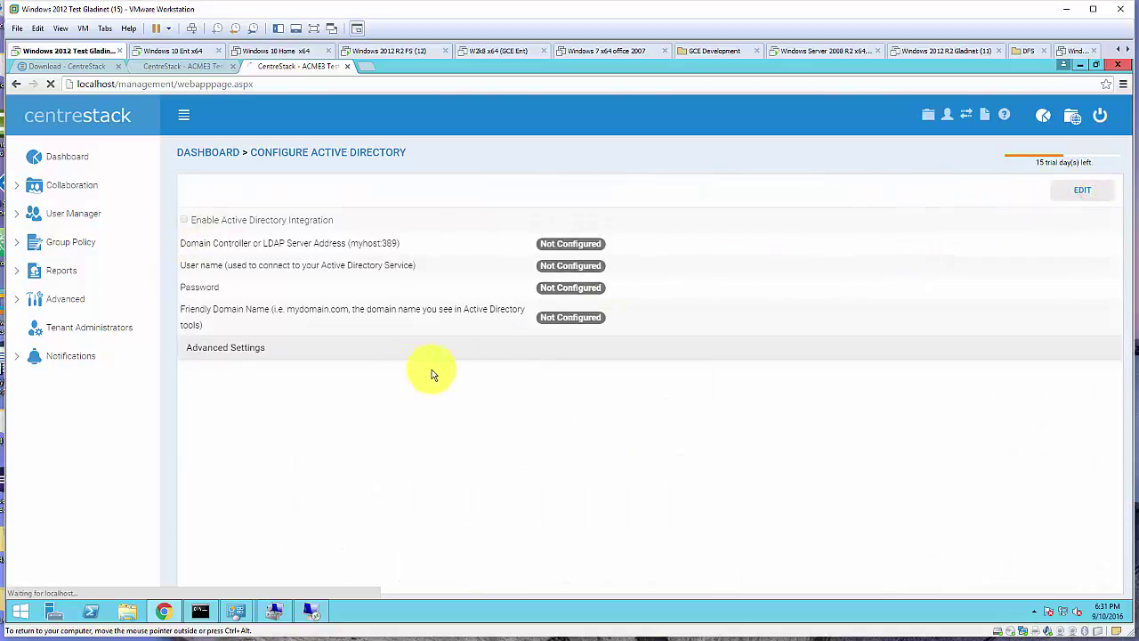
left_click(186, 223)
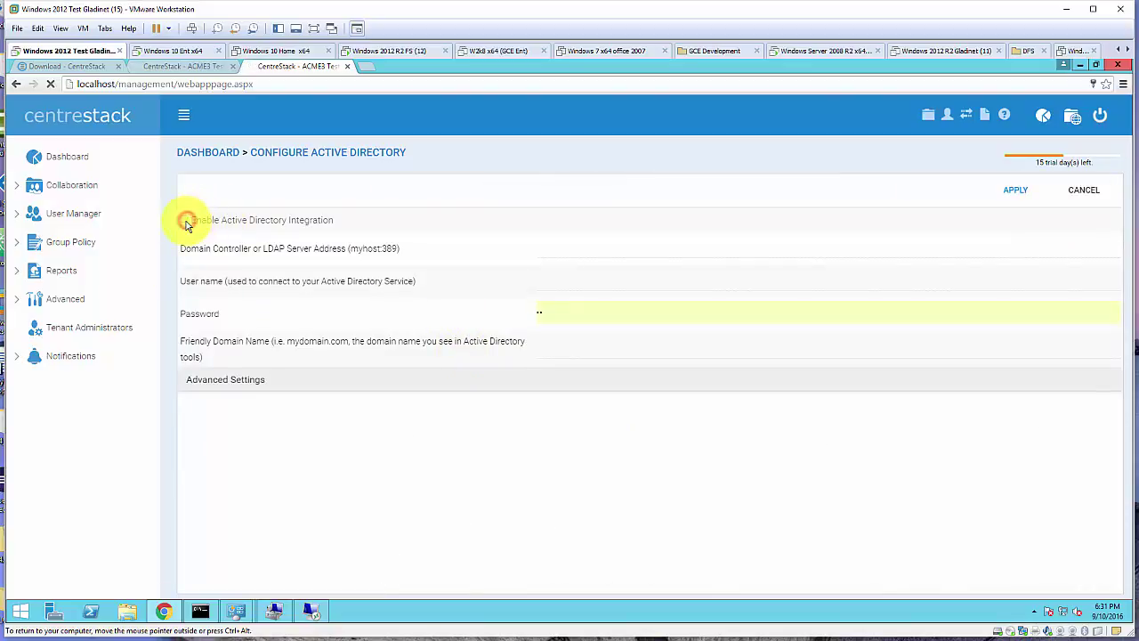
left_click(554, 249)
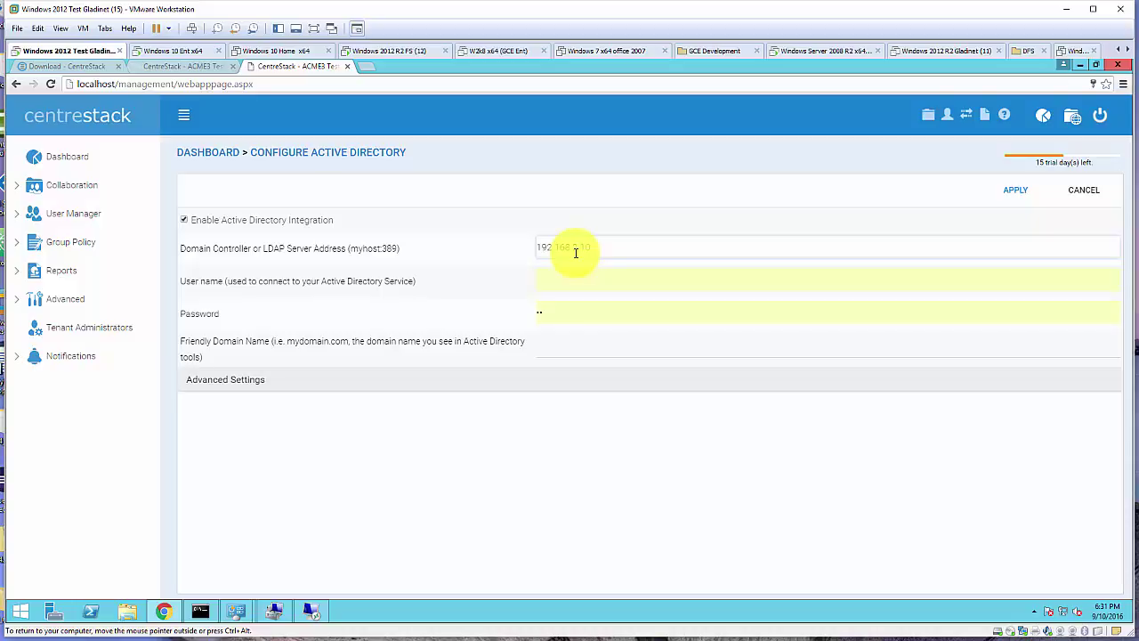
left_click(574, 285)
type("1s")
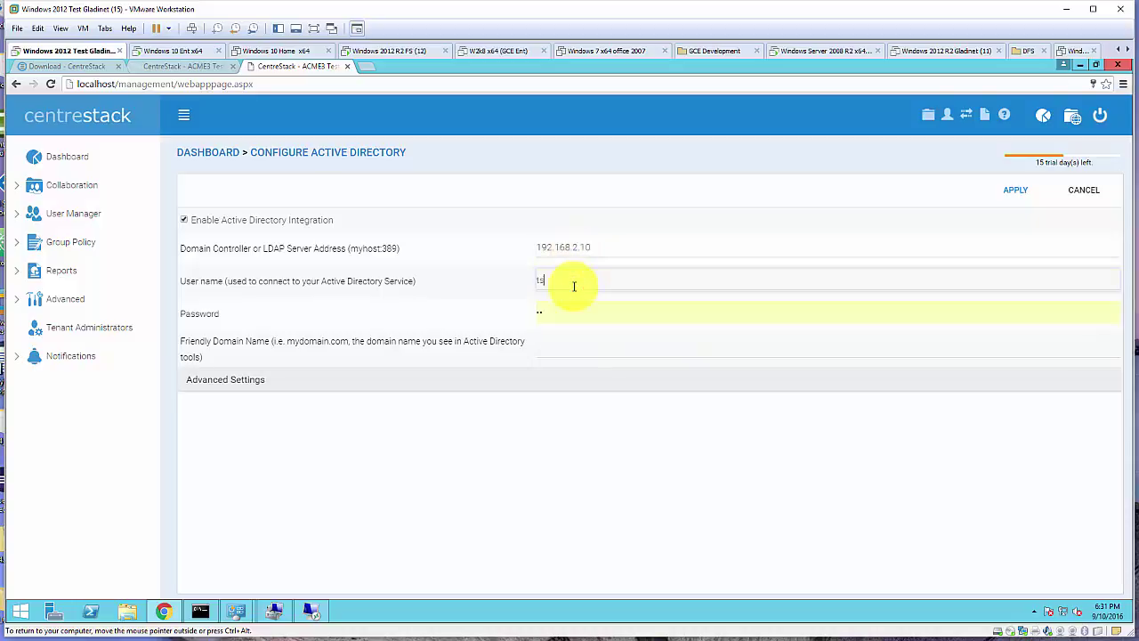
type("ys\\administrator")
key("Tab")
type("p")
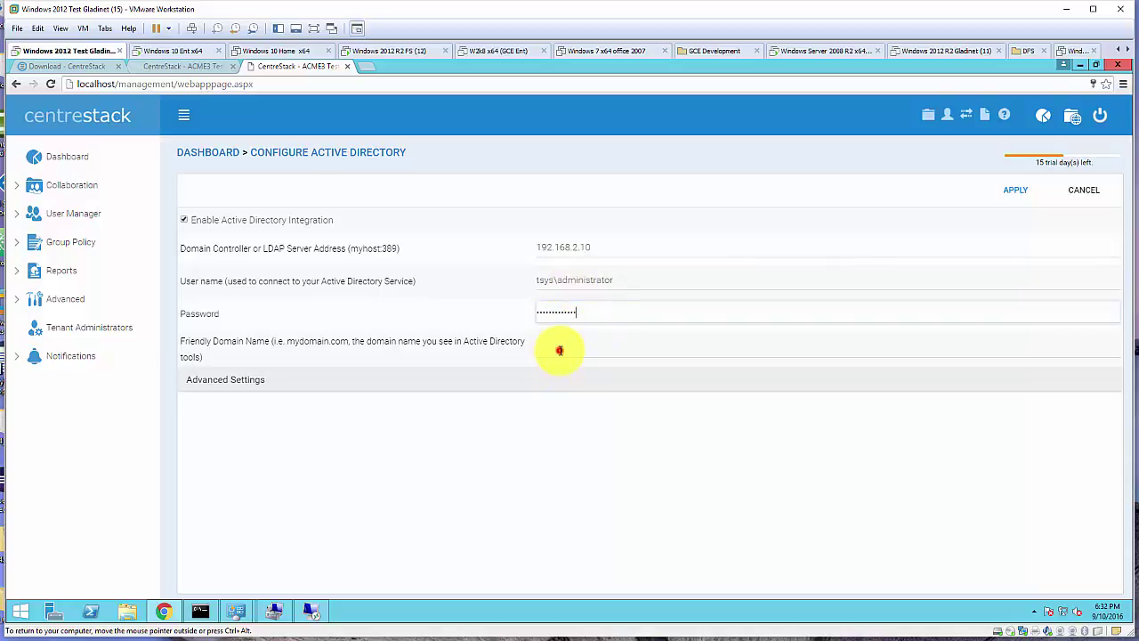
left_click(559, 350)
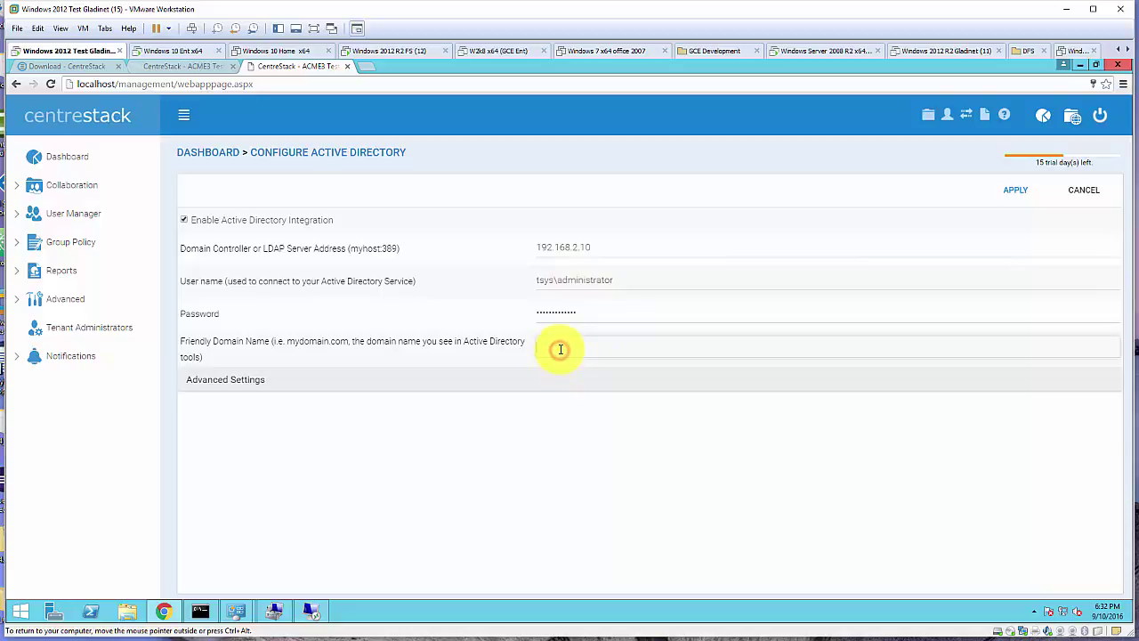
Look up the domain's full name, set friendly domain tsys.gladinet.com and apply the settings
left_click(315, 611)
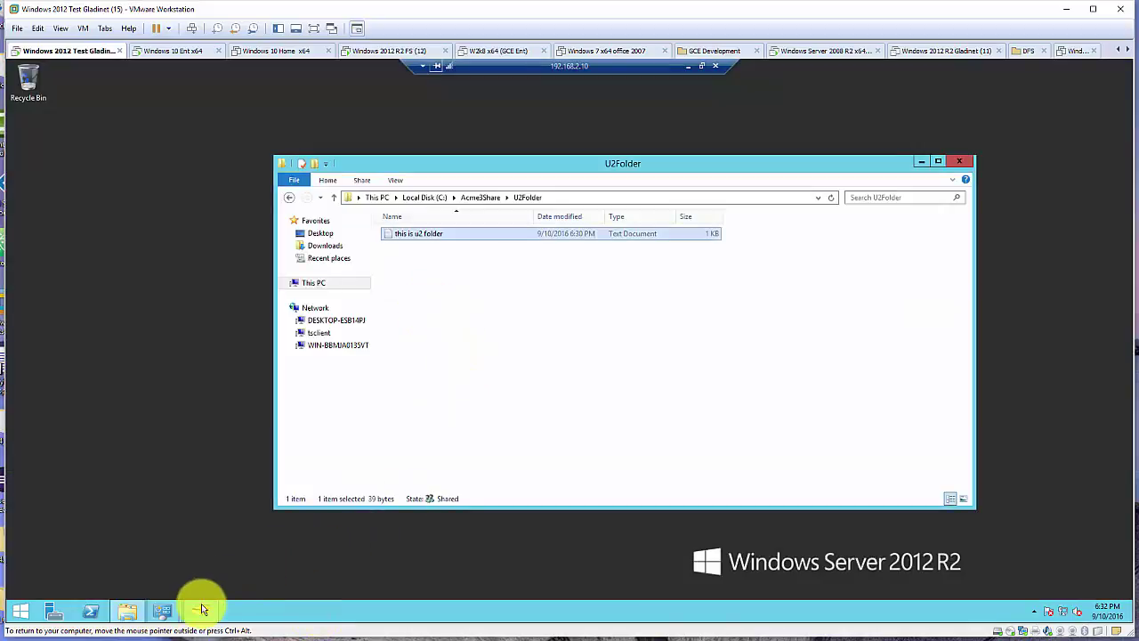
left_click(203, 611)
left_click(266, 155)
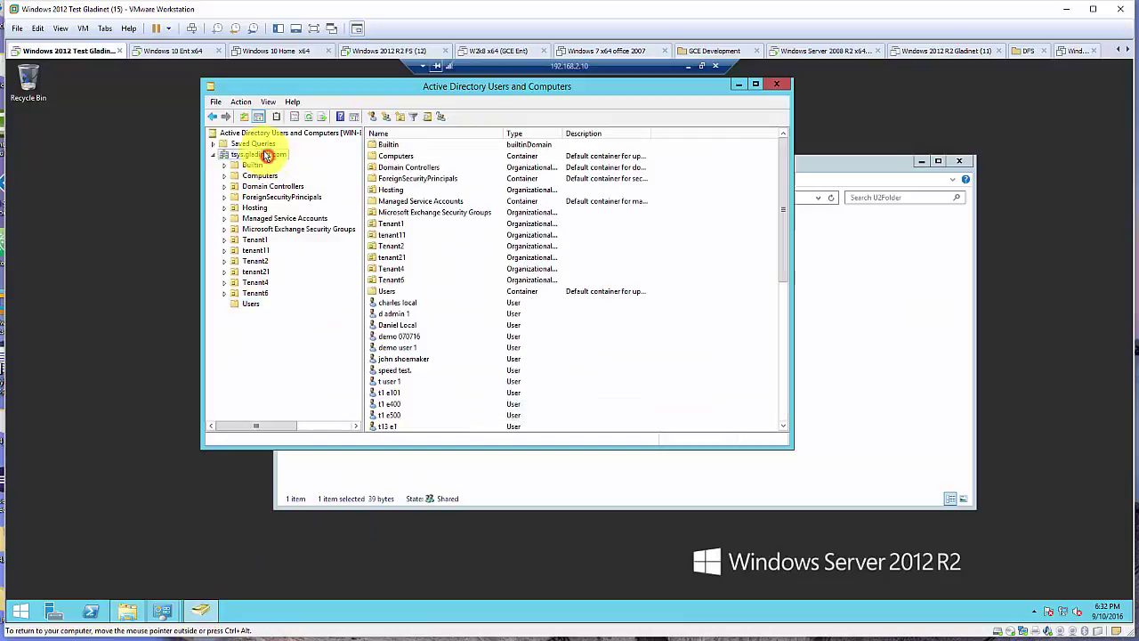
left_click(689, 66)
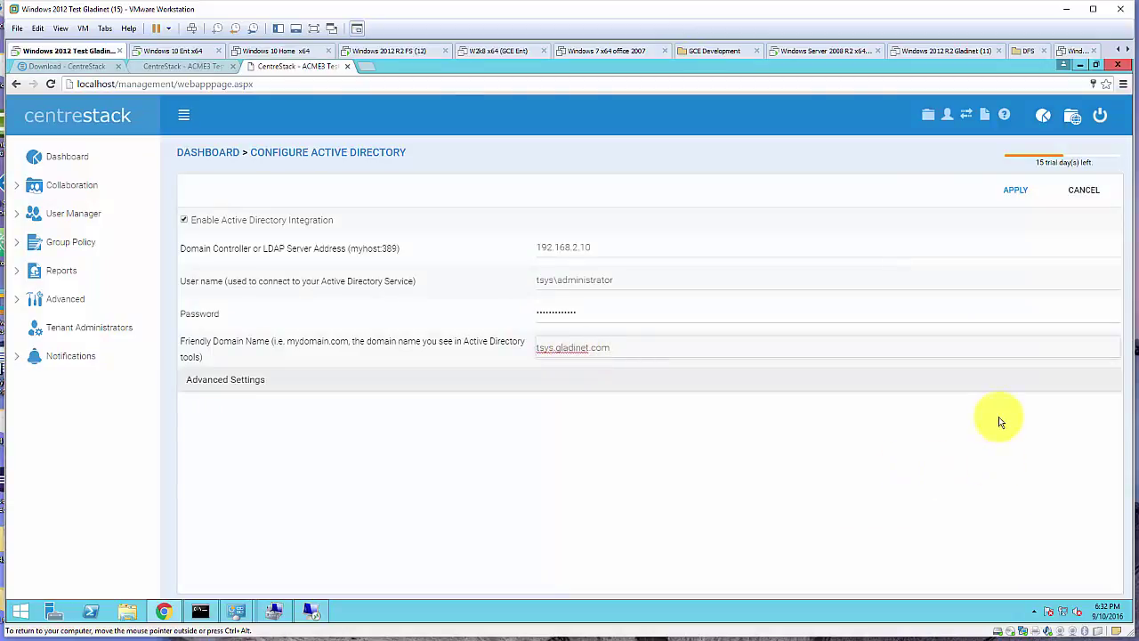
left_click(1018, 191)
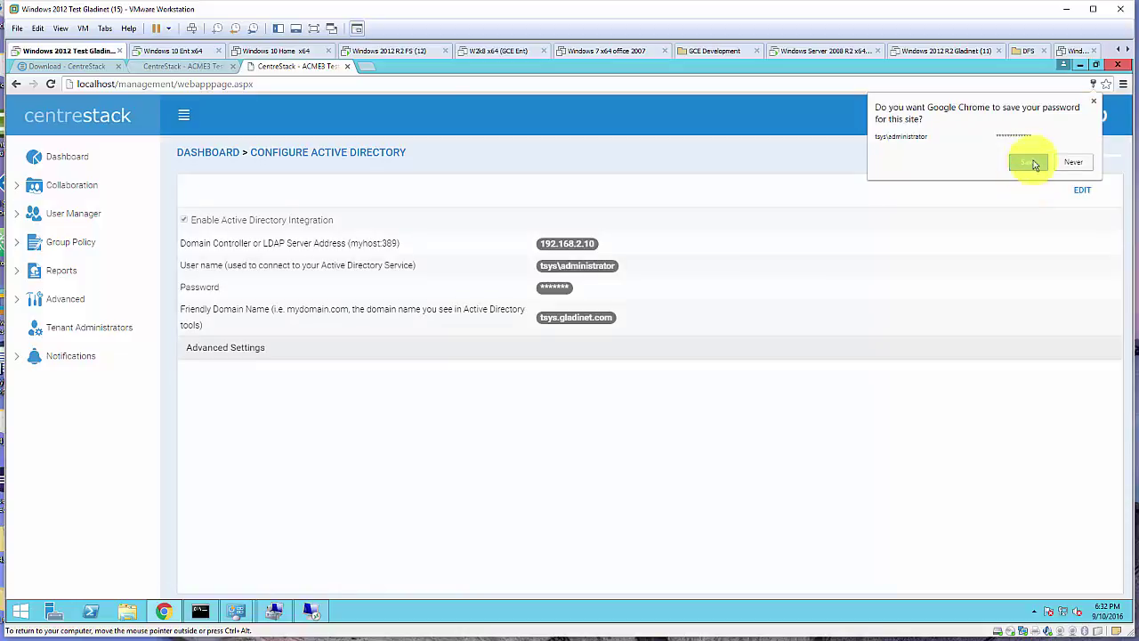
left_click(1034, 163)
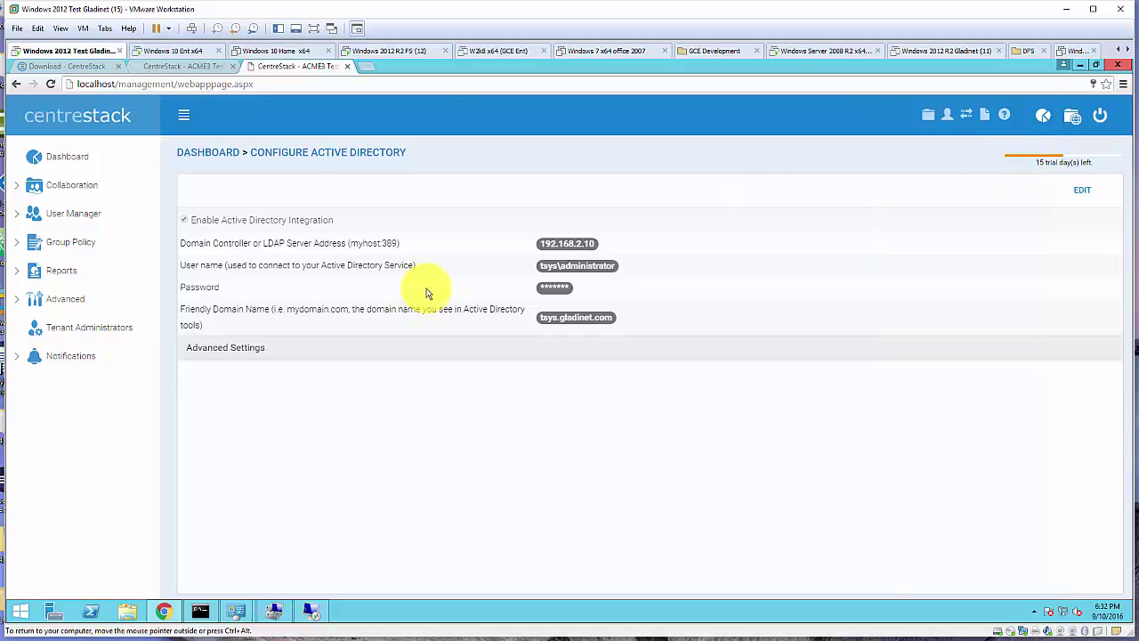
Import the acme3 users from Active Directory over LDAP with welcome emails turned off
left_click(90, 219)
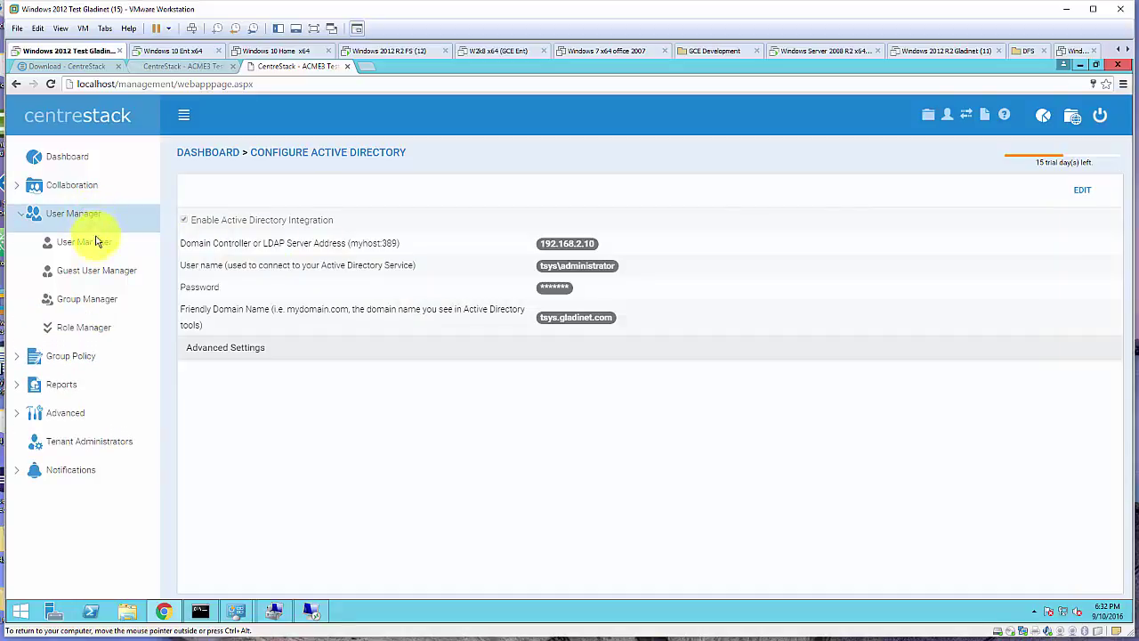
left_click(93, 242)
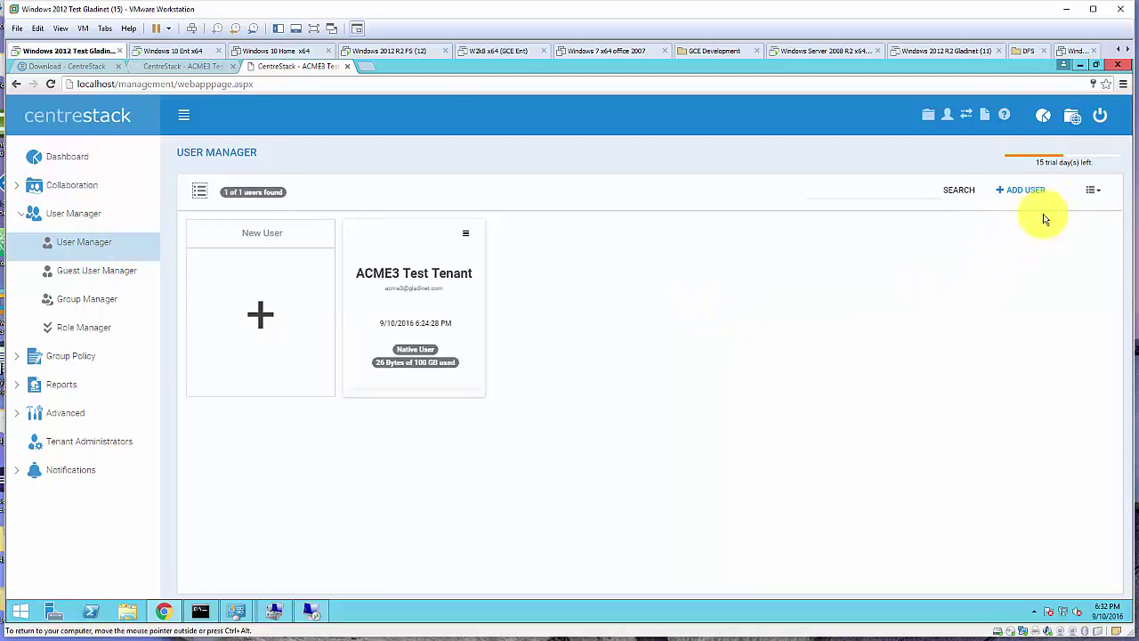
left_click(1025, 191)
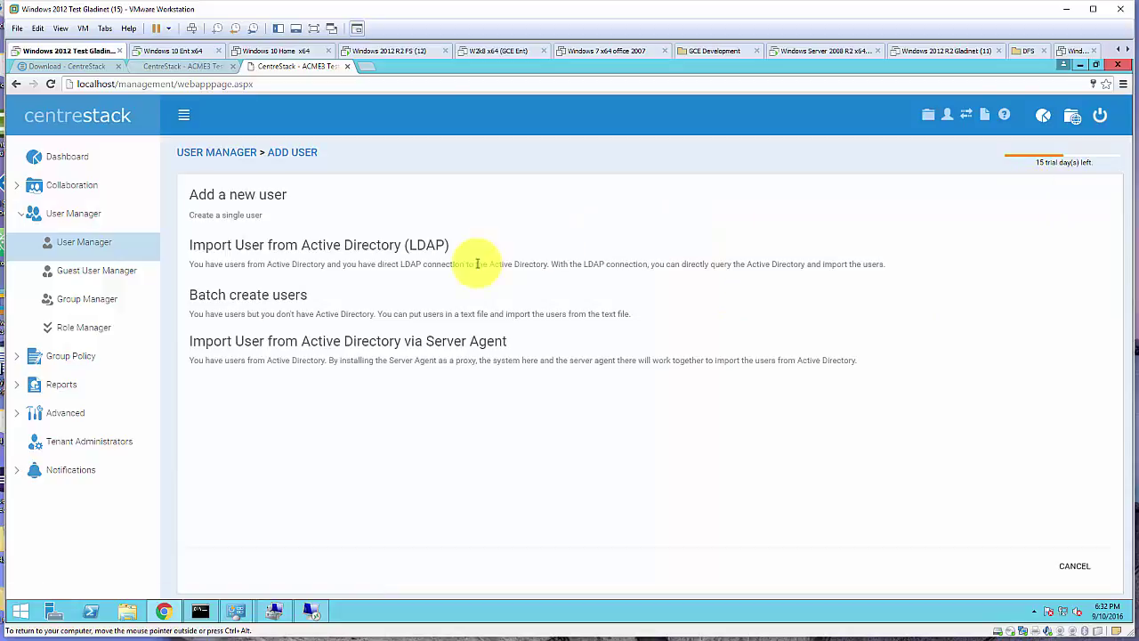
left_click(398, 247)
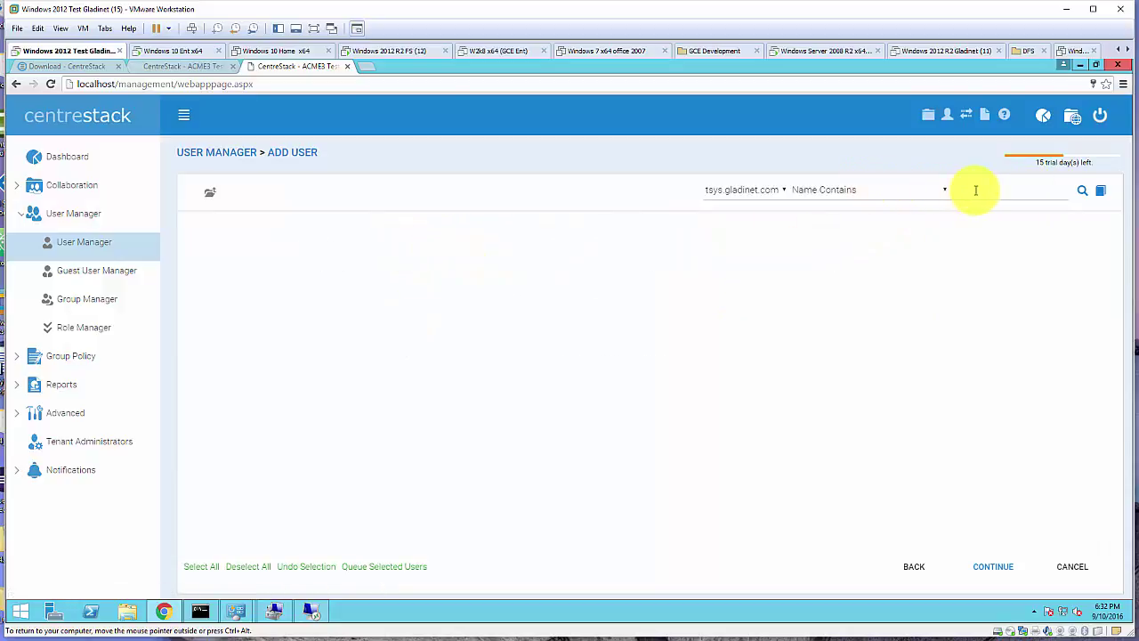
left_click(974, 189)
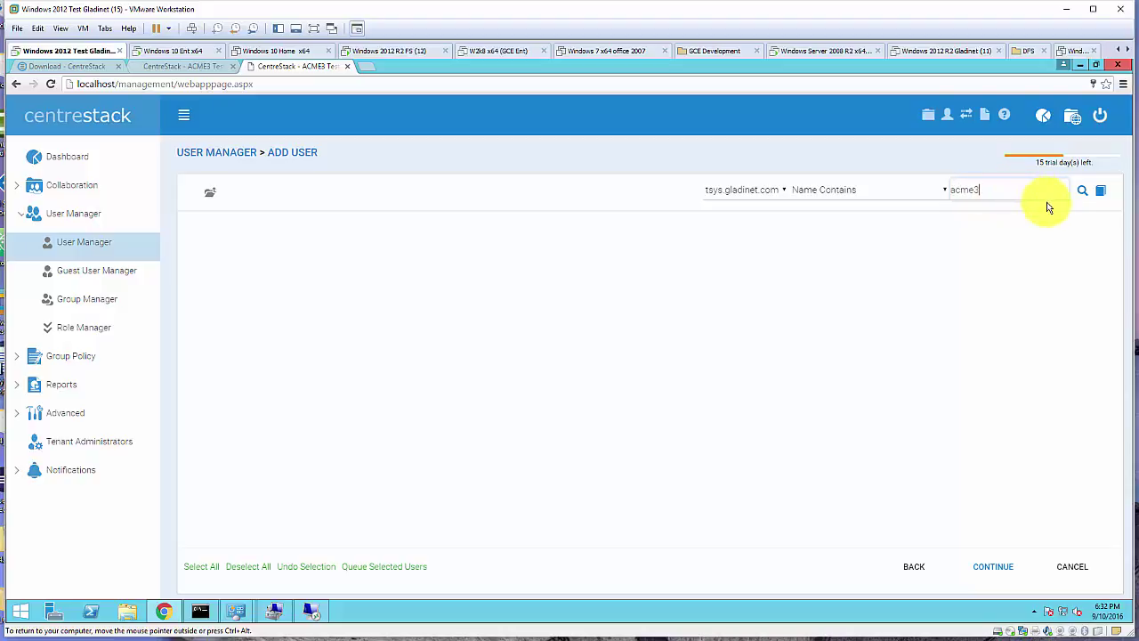
left_click(1085, 189)
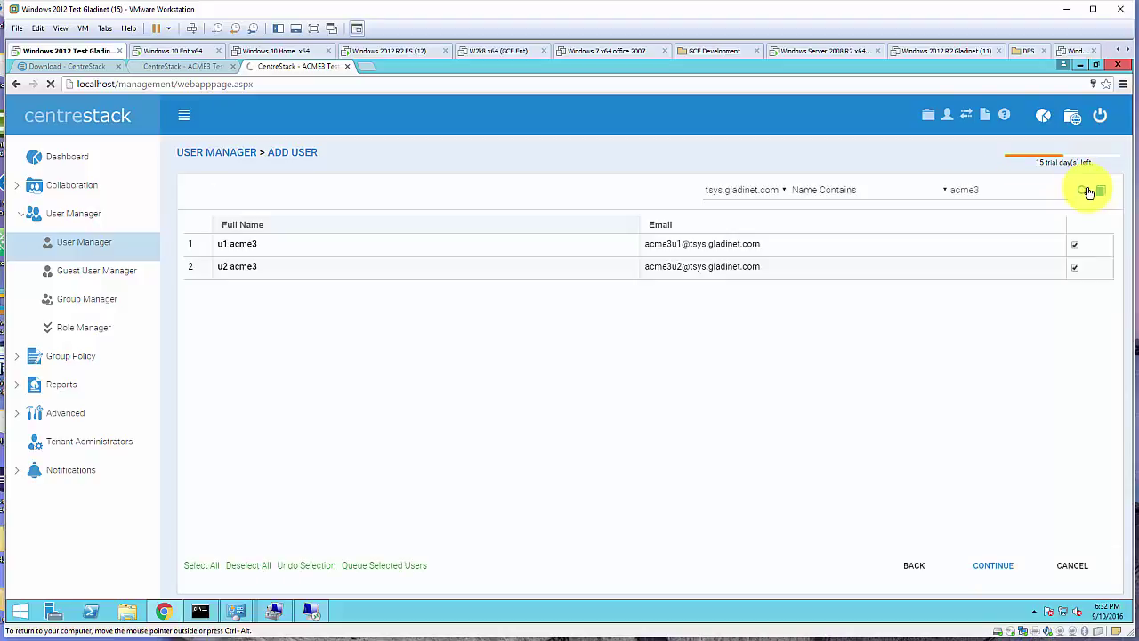
left_click(990, 567)
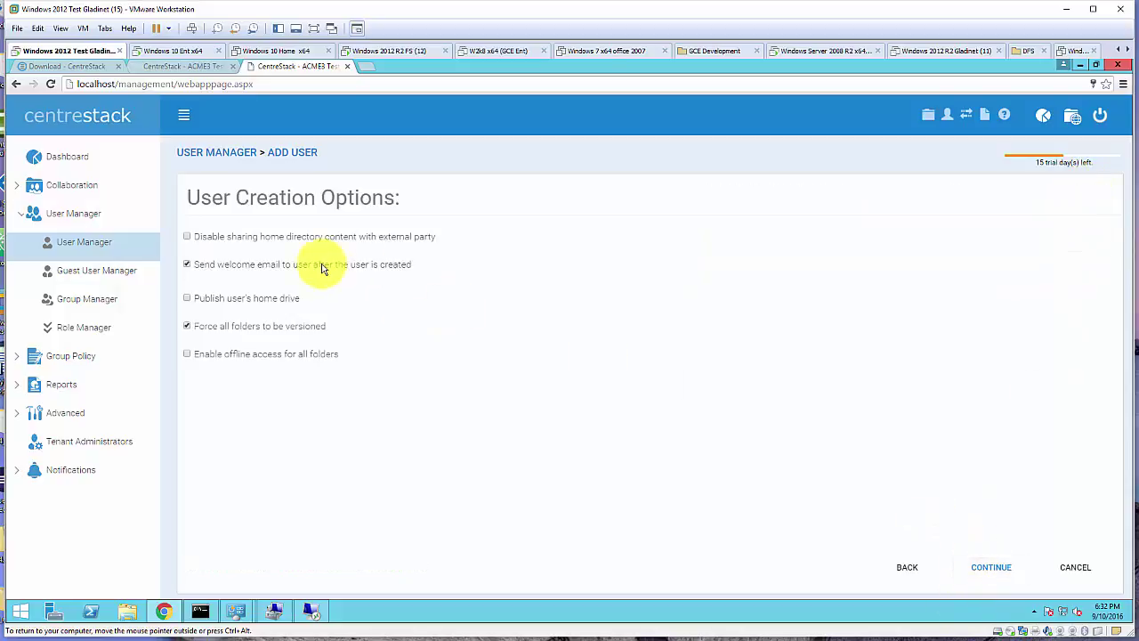
left_click(258, 264)
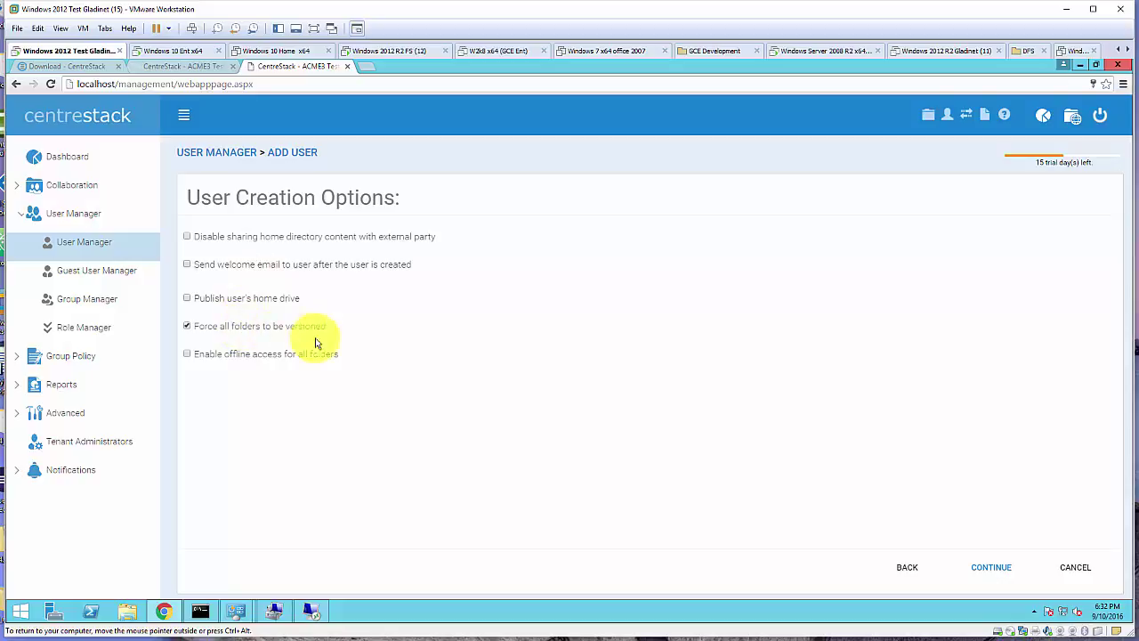
left_click(991, 570)
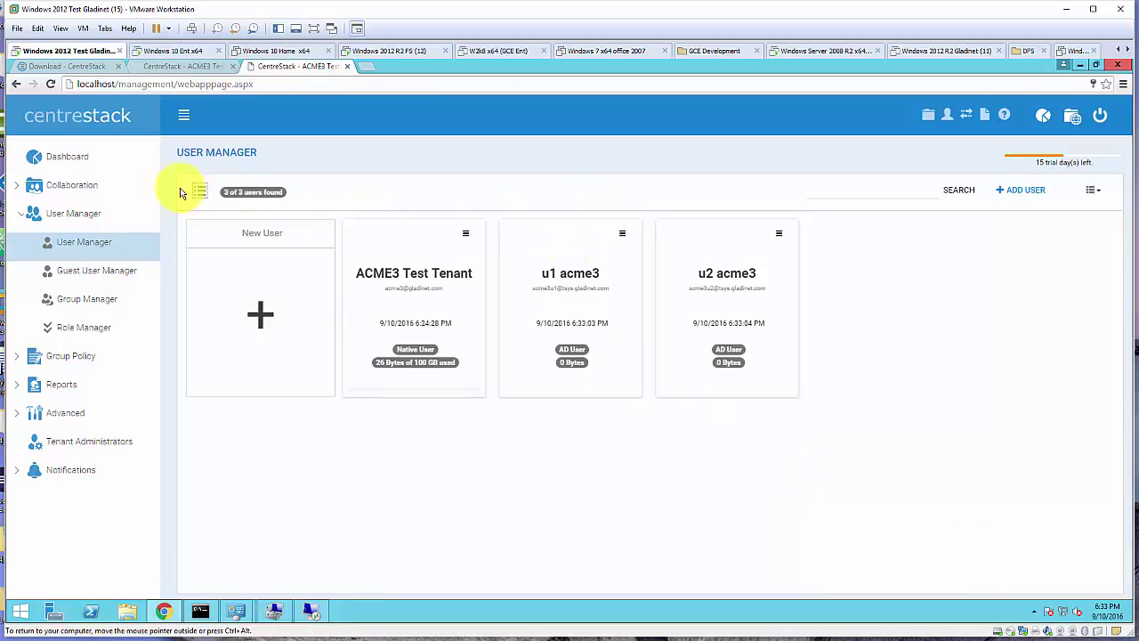
Review the imported u1 acme3 and u2 acme3 users in the table view
left_click(197, 191)
left_click(257, 279)
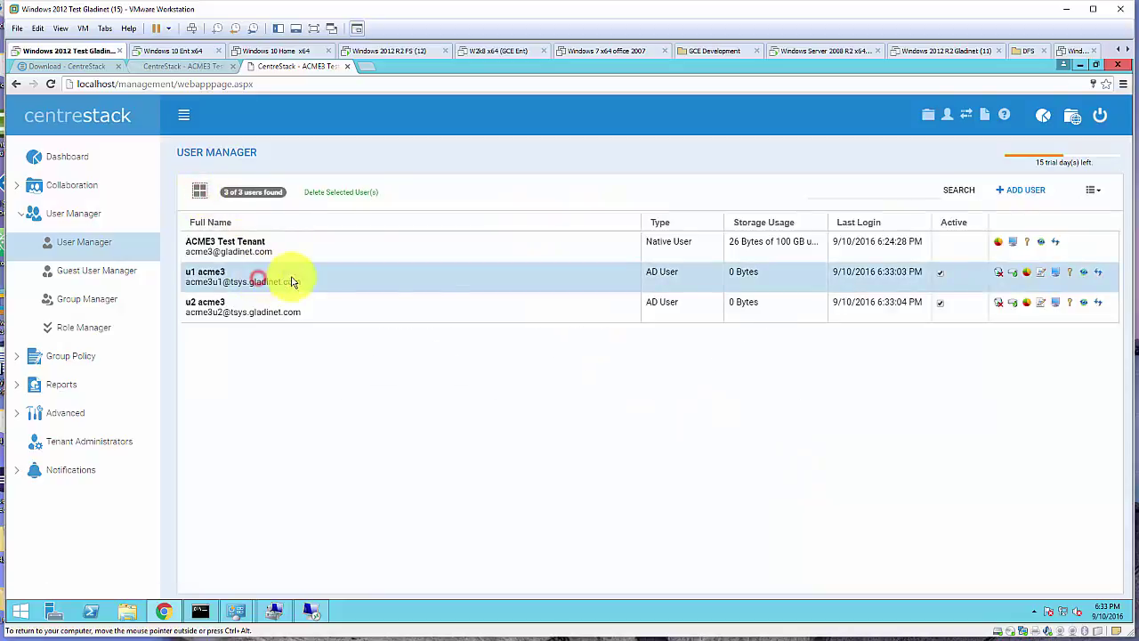
left_click(597, 307)
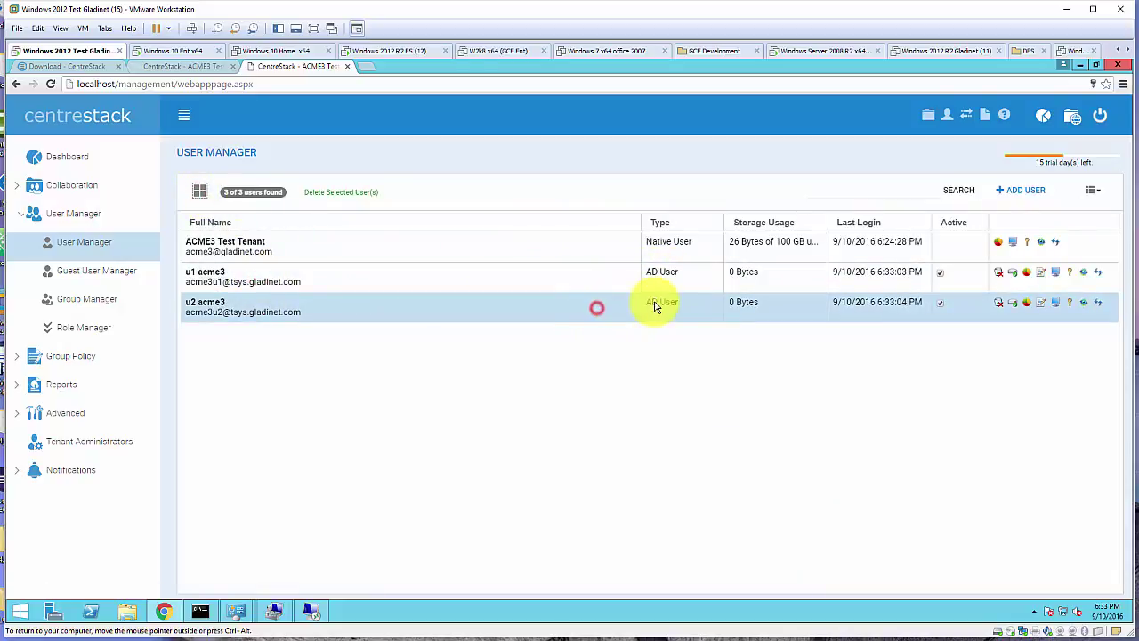
left_click(62, 185)
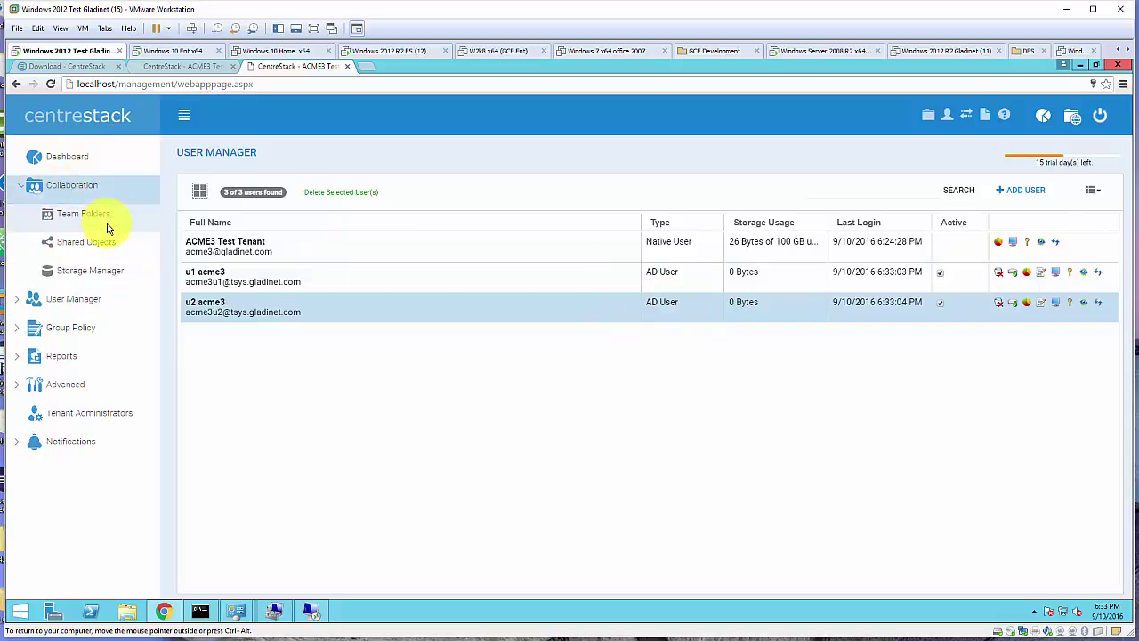
Begin a new team folder and expand File Servers in Local Area Network as storage
left_click(97, 219)
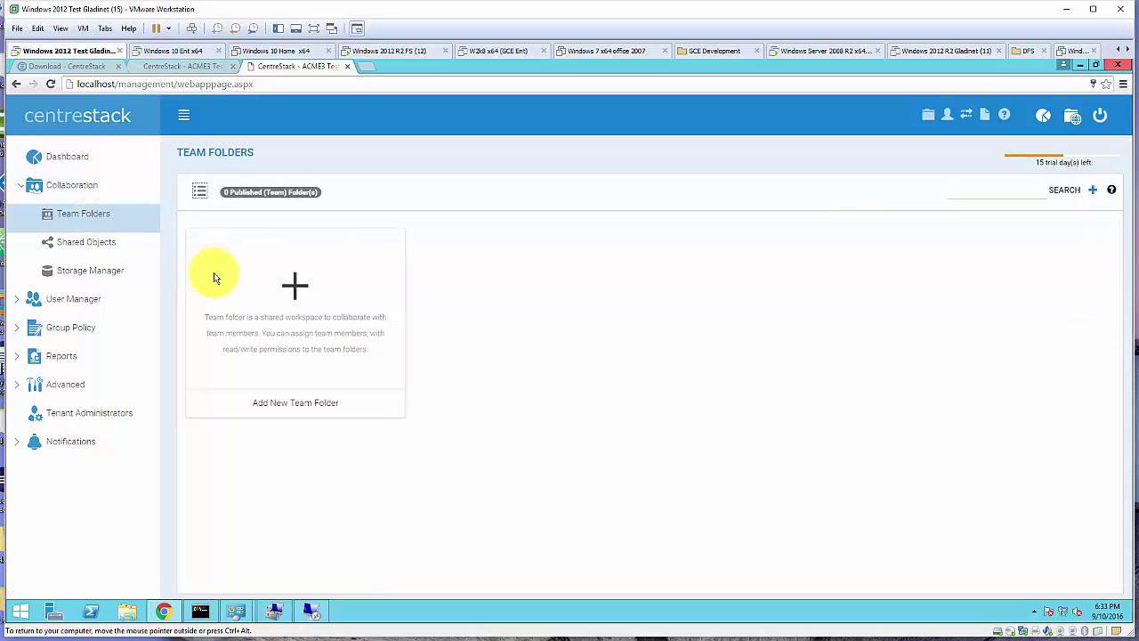
left_click(292, 286)
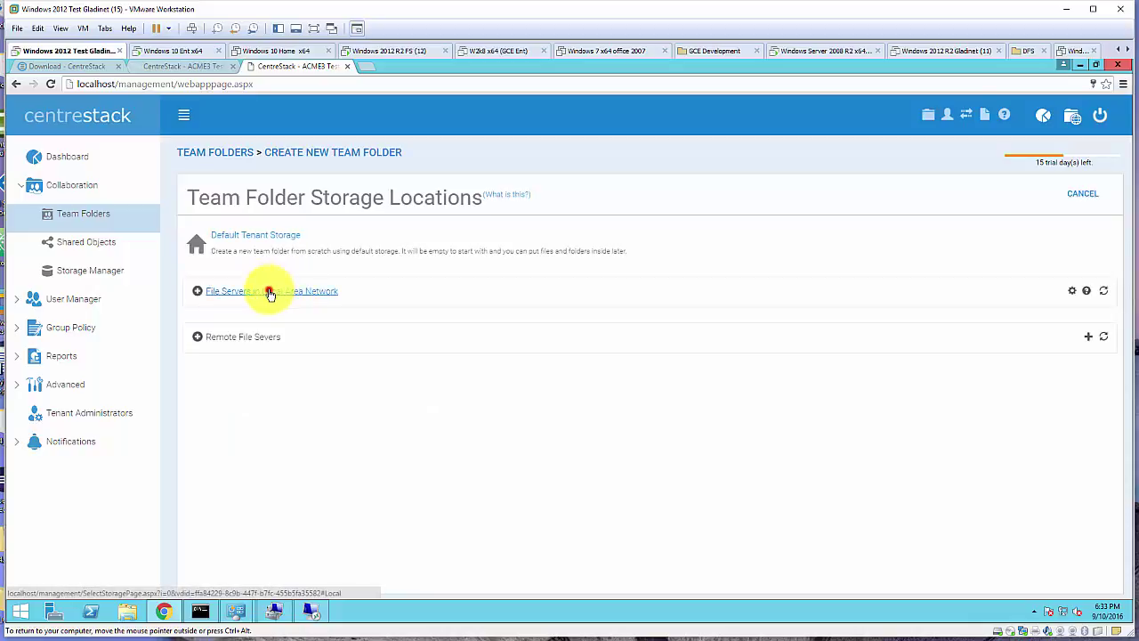
left_click(270, 293)
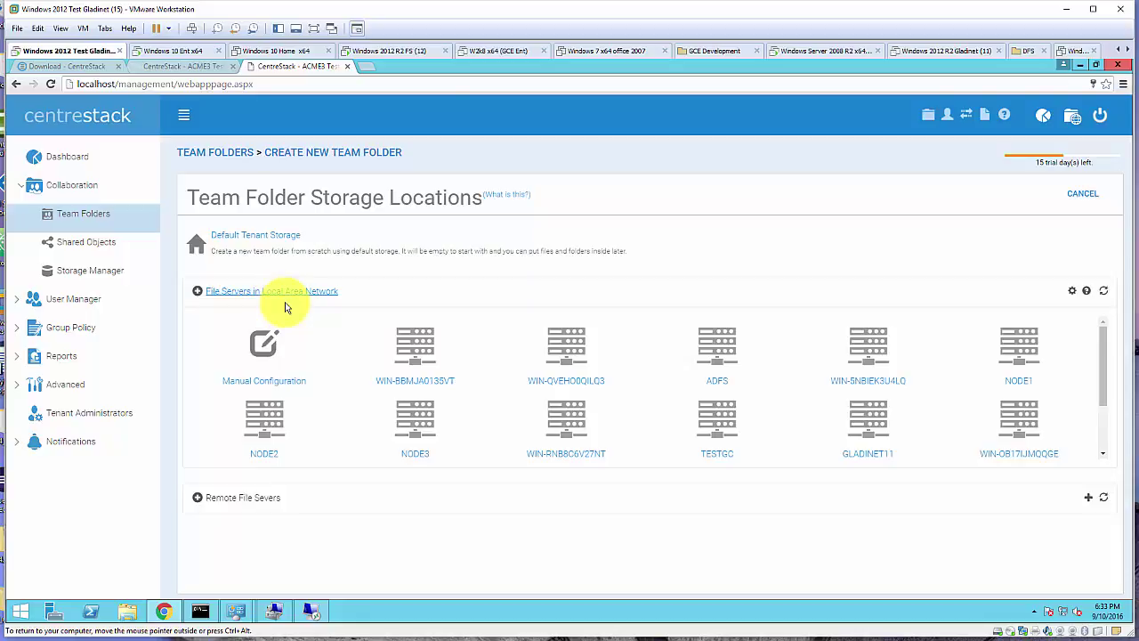
left_click(312, 611)
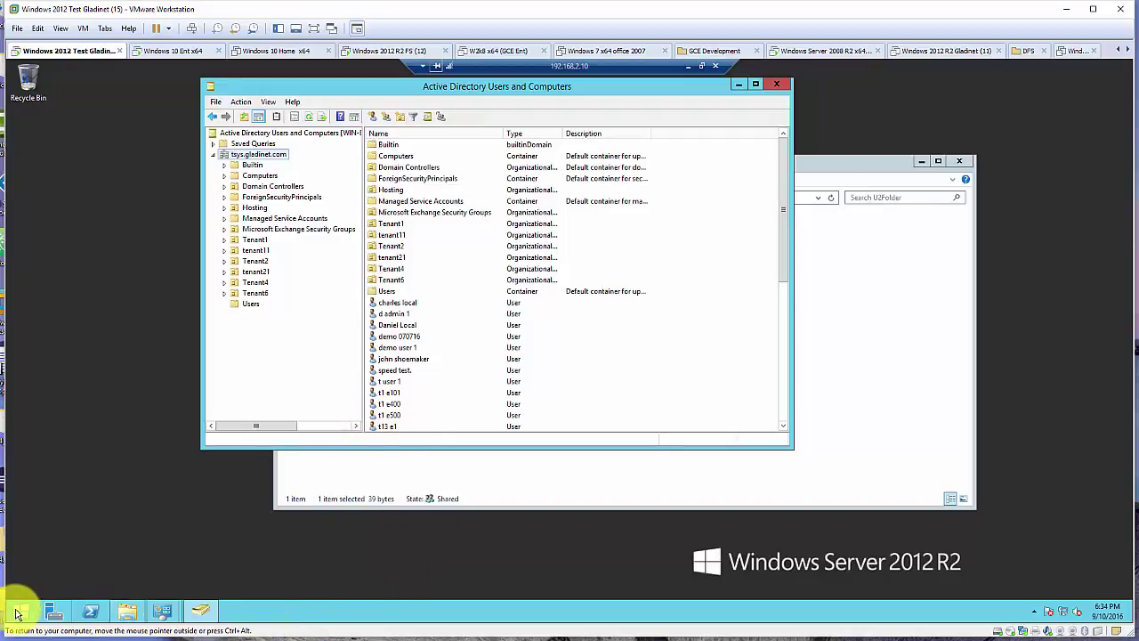
Run hostname in Command Prompt to identify the server as WIN-BBMJA0135VT, then return to CentreStack
right_click(20, 608)
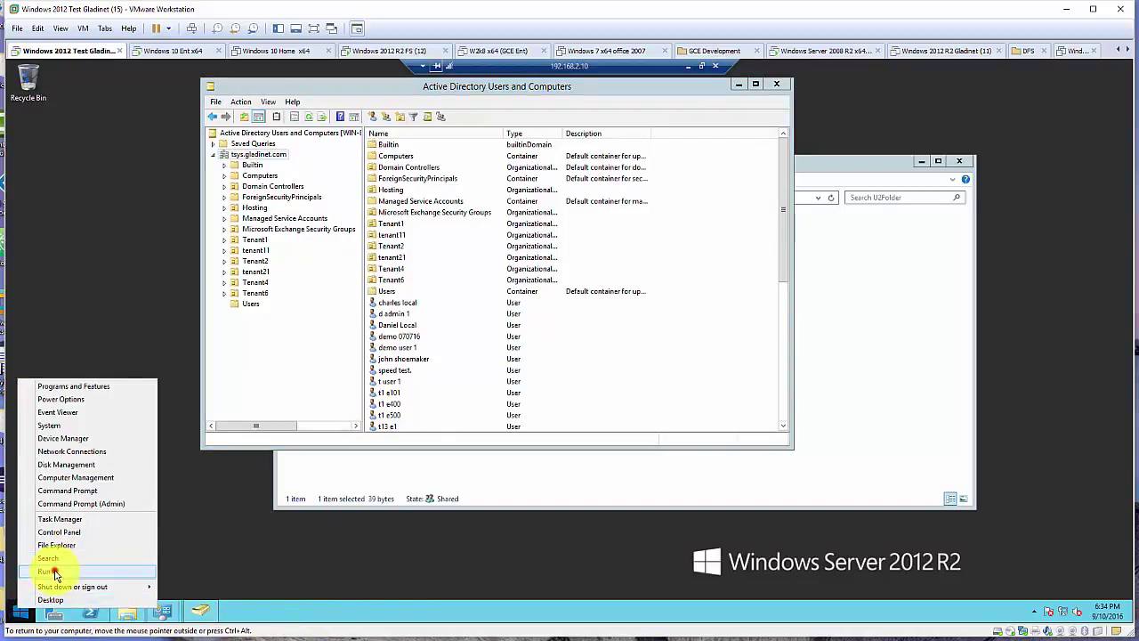
left_click(54, 572)
left_click(90, 570)
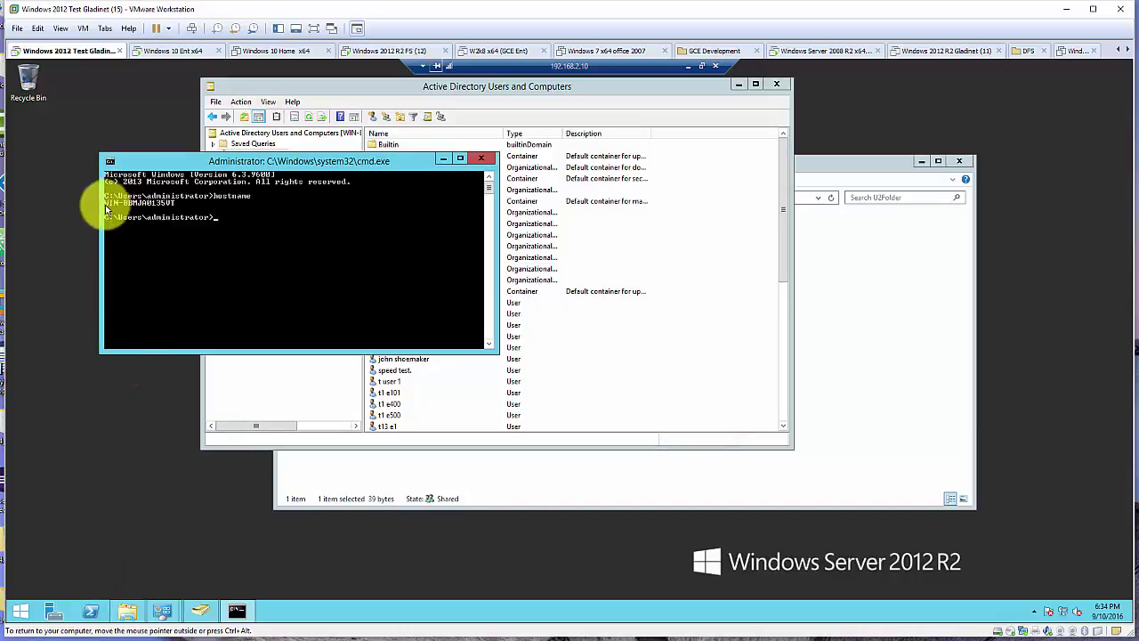
left_click(687, 66)
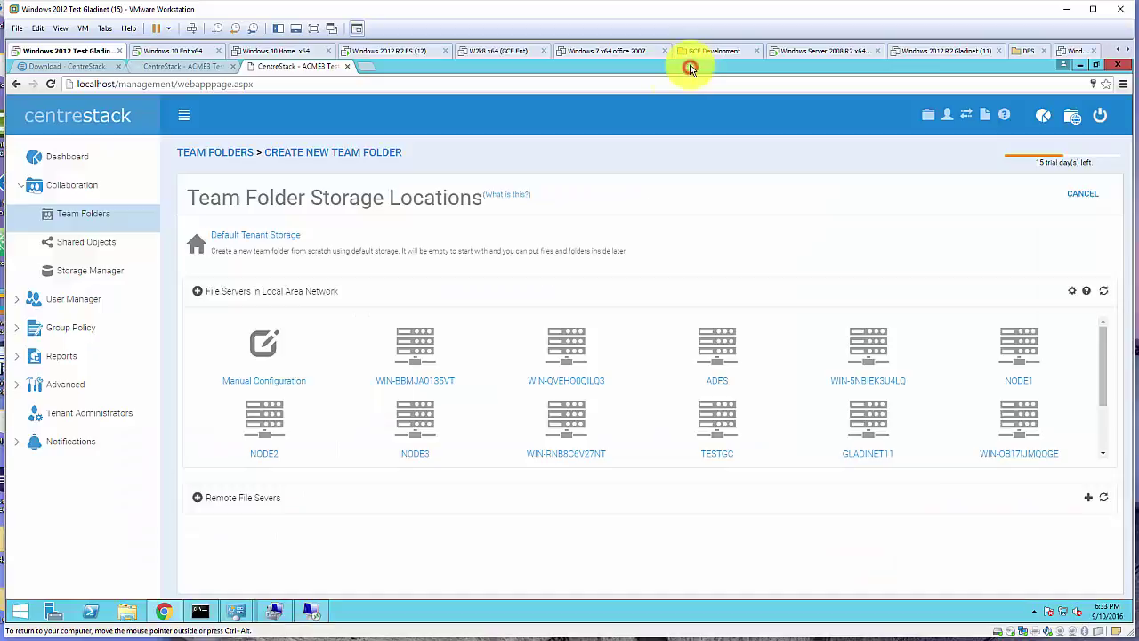
Import the Acme3Share share on WIN-BBMJA0135VT as a team folder, Domain Users getting Read and Write
left_click(421, 384)
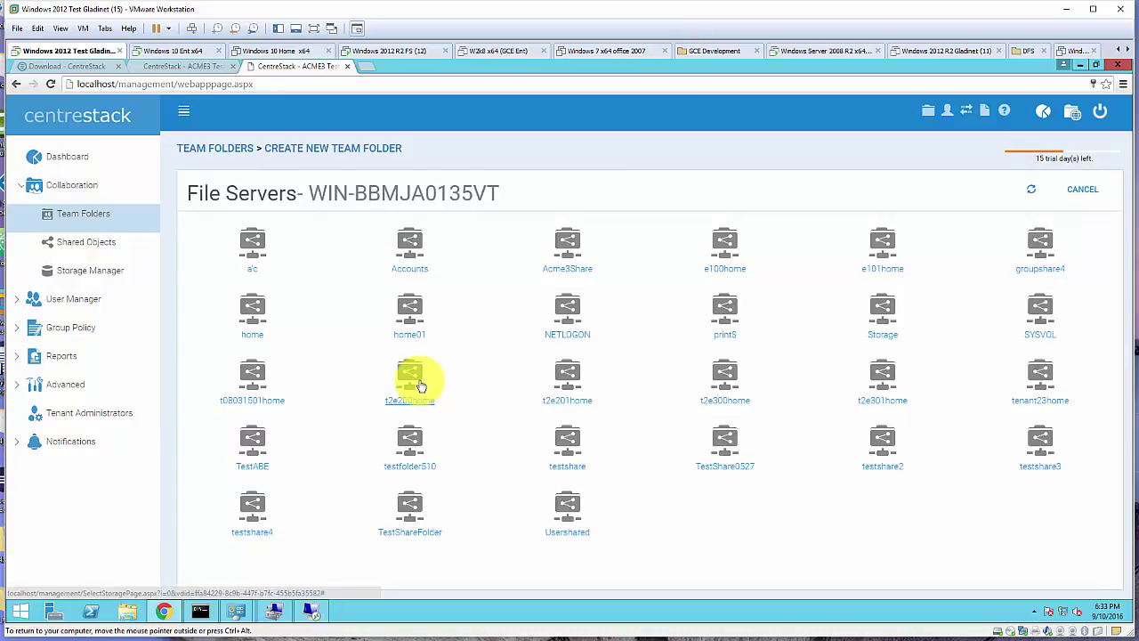
left_click(583, 269)
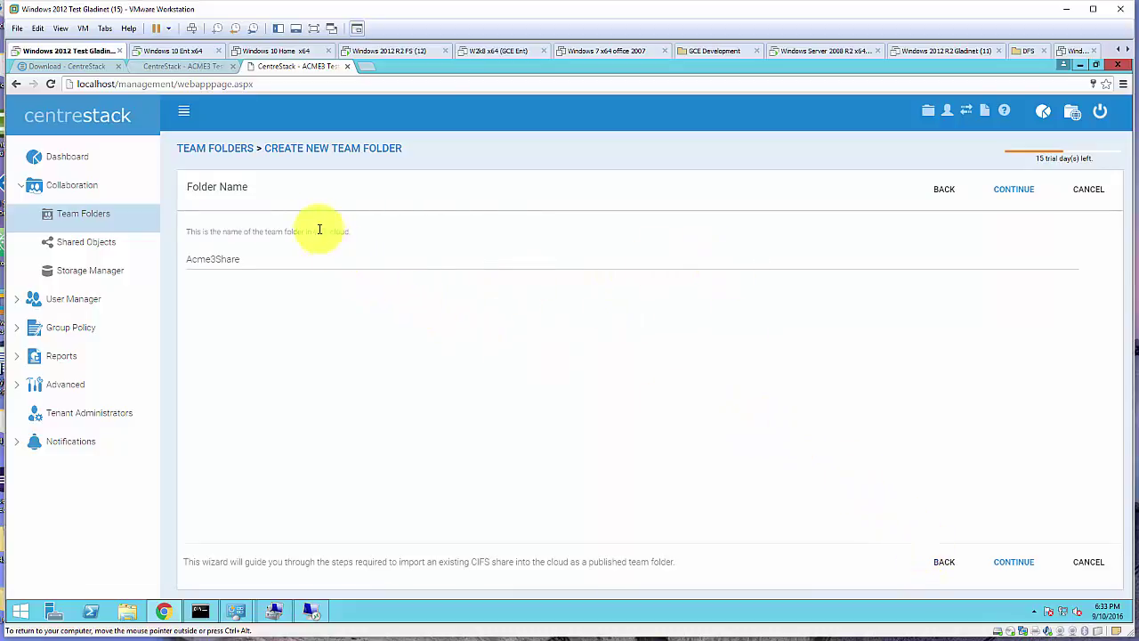
left_click(1015, 564)
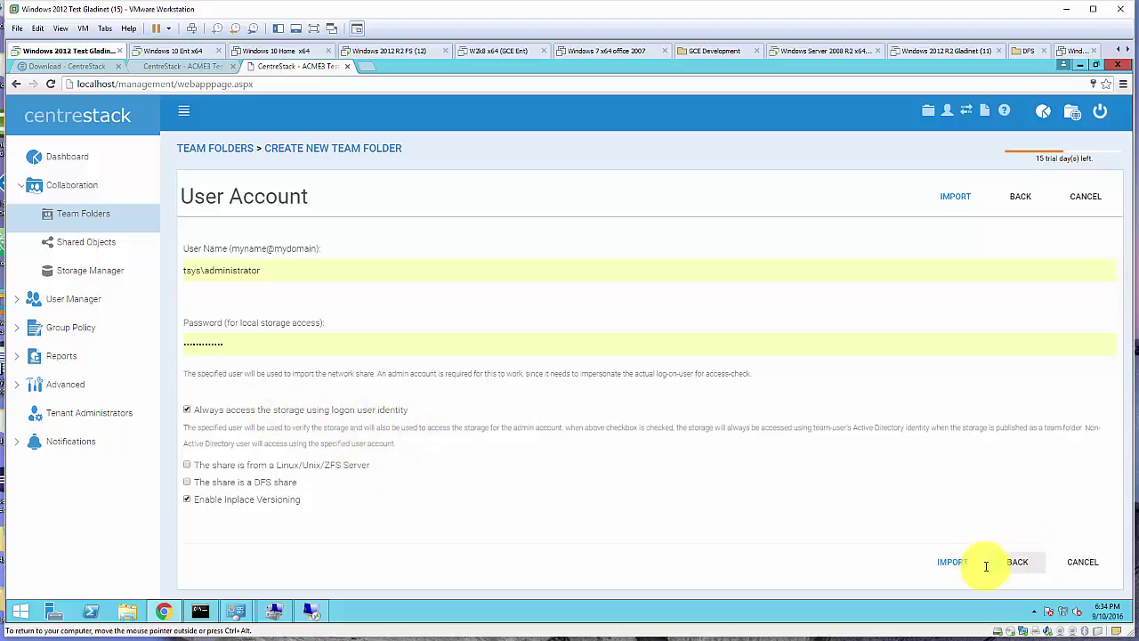
left_click(954, 563)
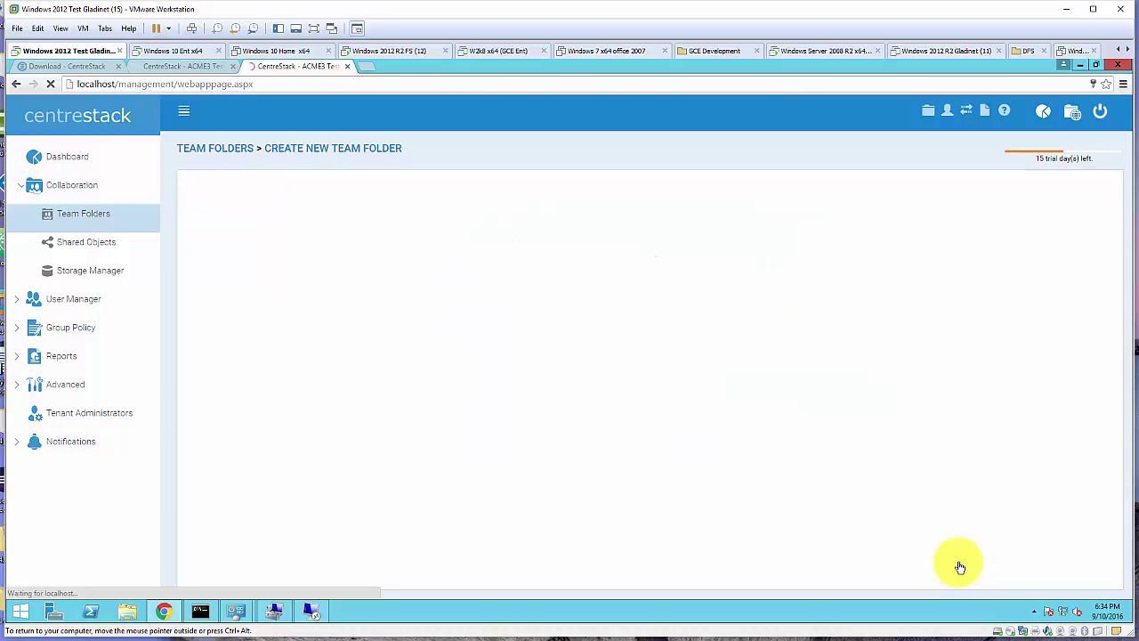
mouse_move(528, 375)
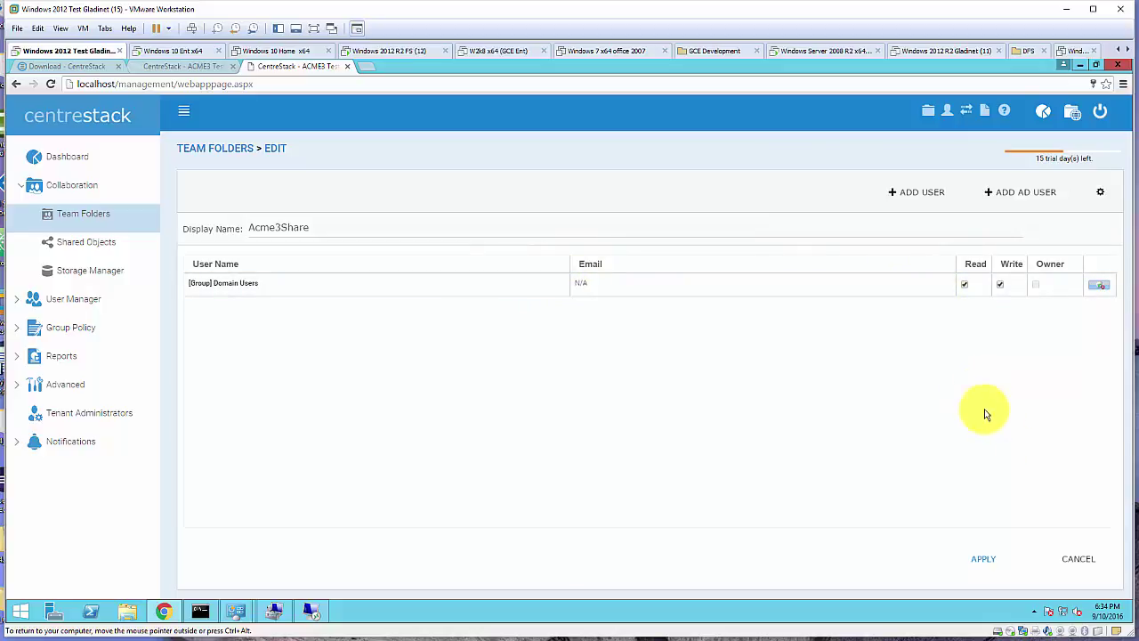
Close the Acme3Share permissions editor and open the portal login page in Internet Explorer
left_click(1082, 560)
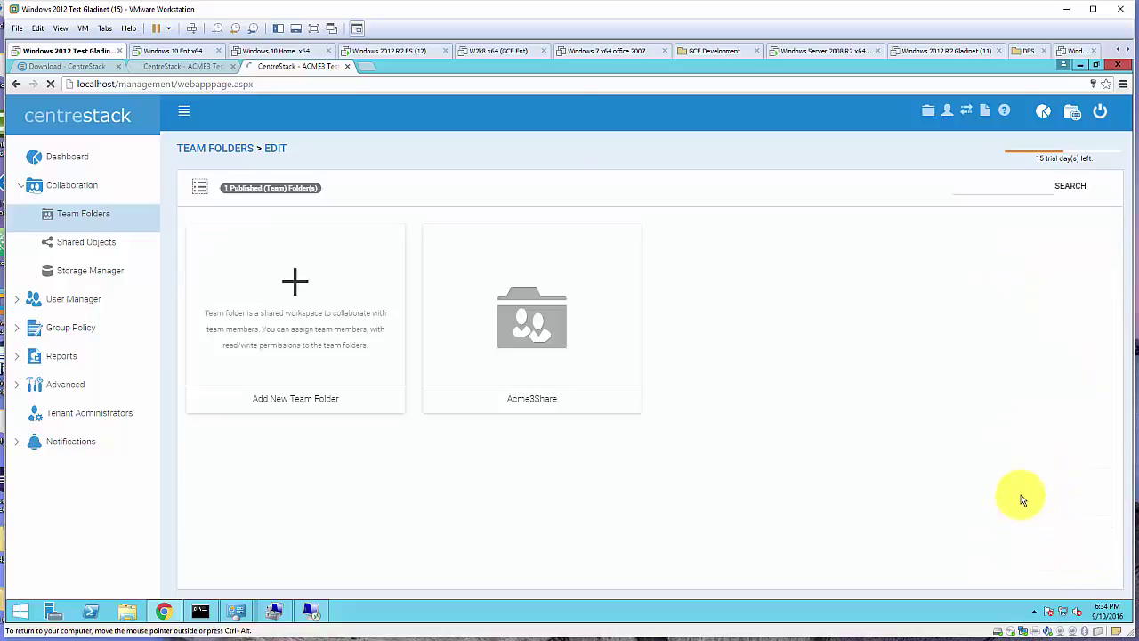
left_click(1080, 68)
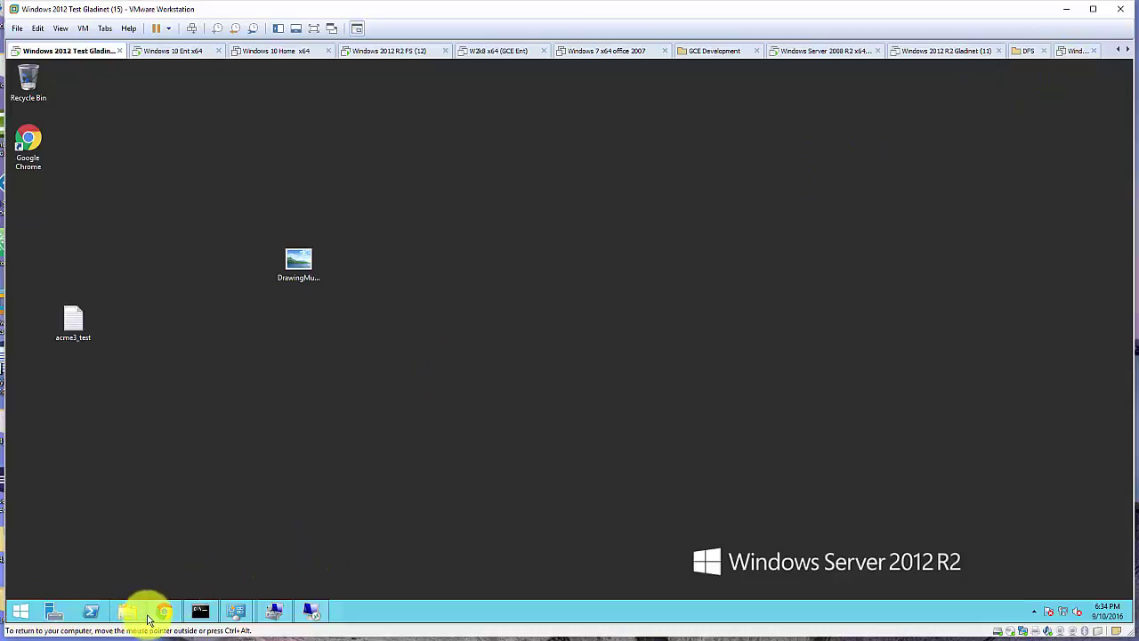
mouse_move(171, 617)
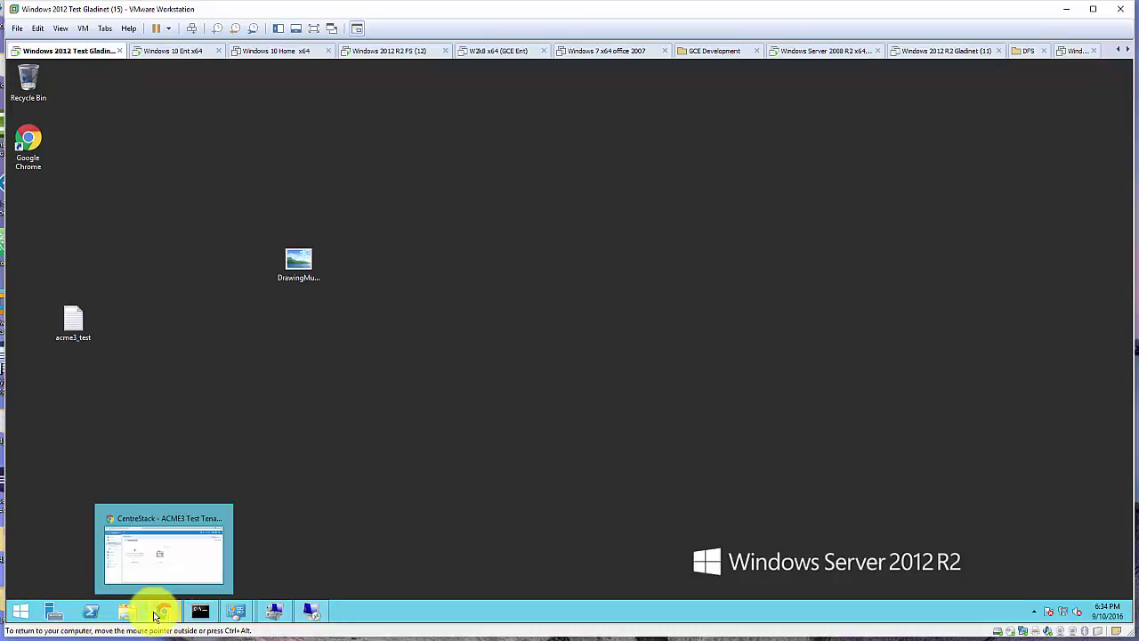
left_click(20, 610)
left_click(210, 354)
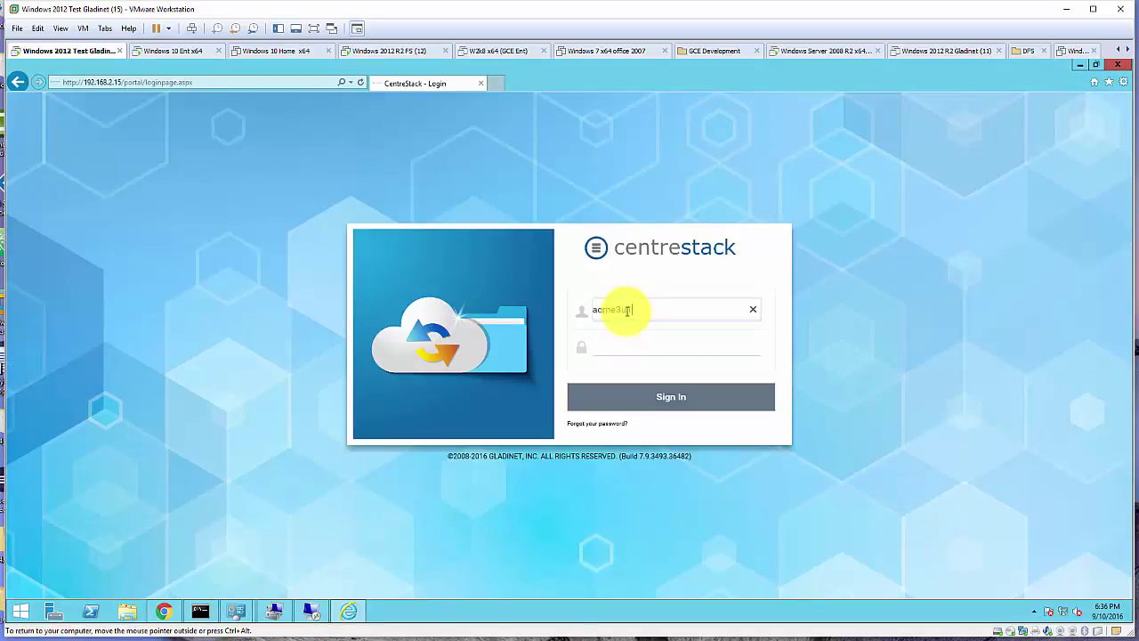
Sign in to the portal as acme3u1 with that user's password
type("acme3u1")
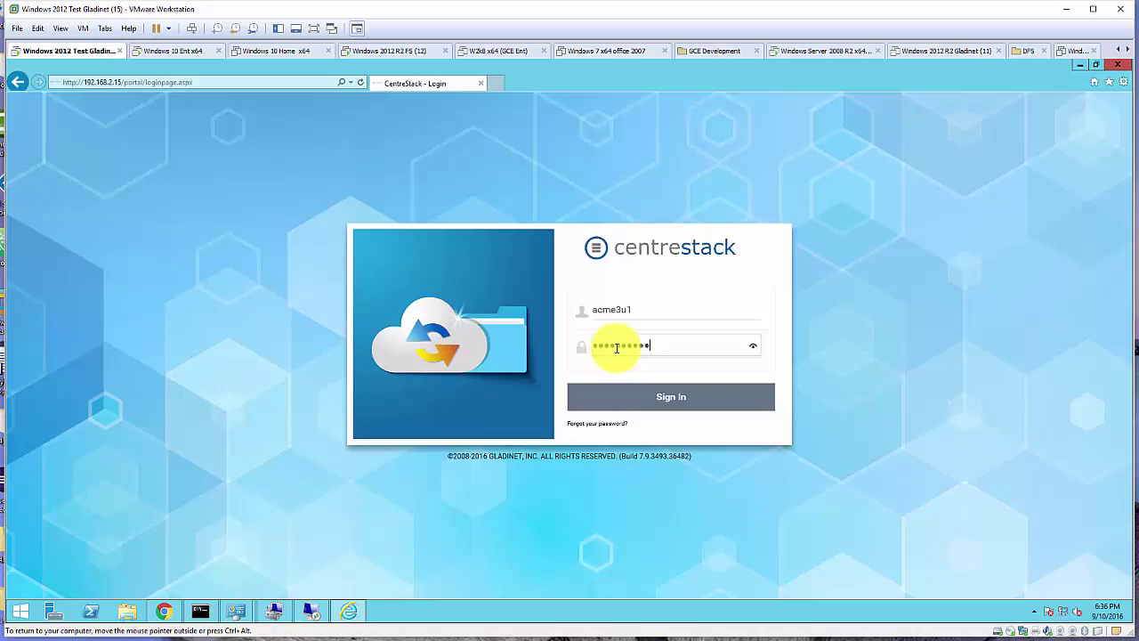
type("**********")
key("Return")
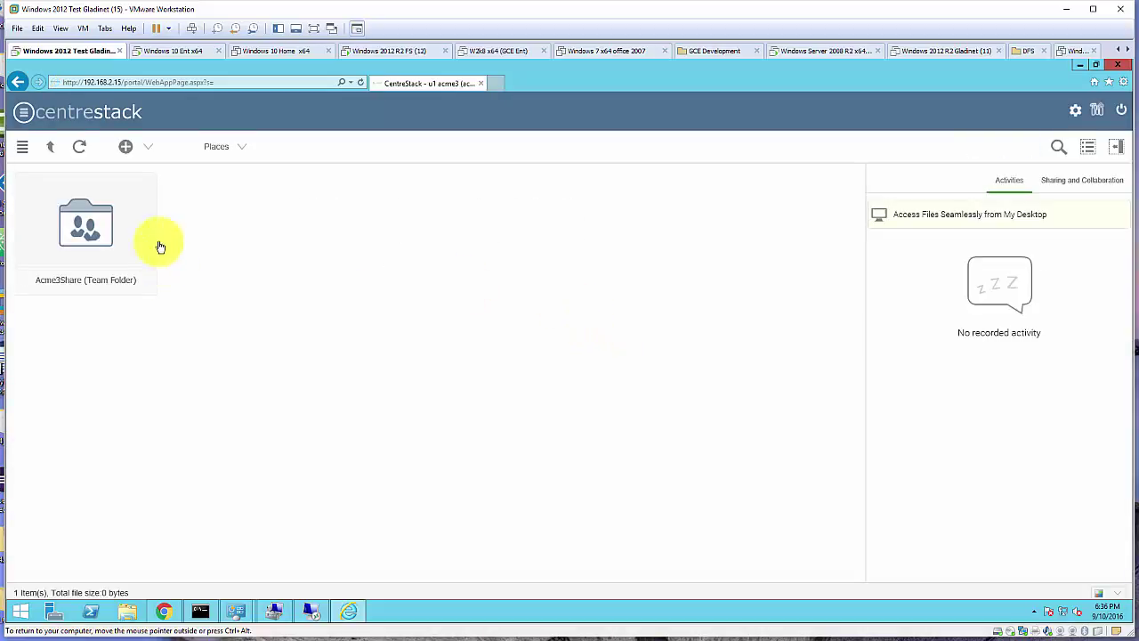
Open U1Folder inside Acme3Share, then try U2Folder and get a permission-denied message
double_click(95, 232)
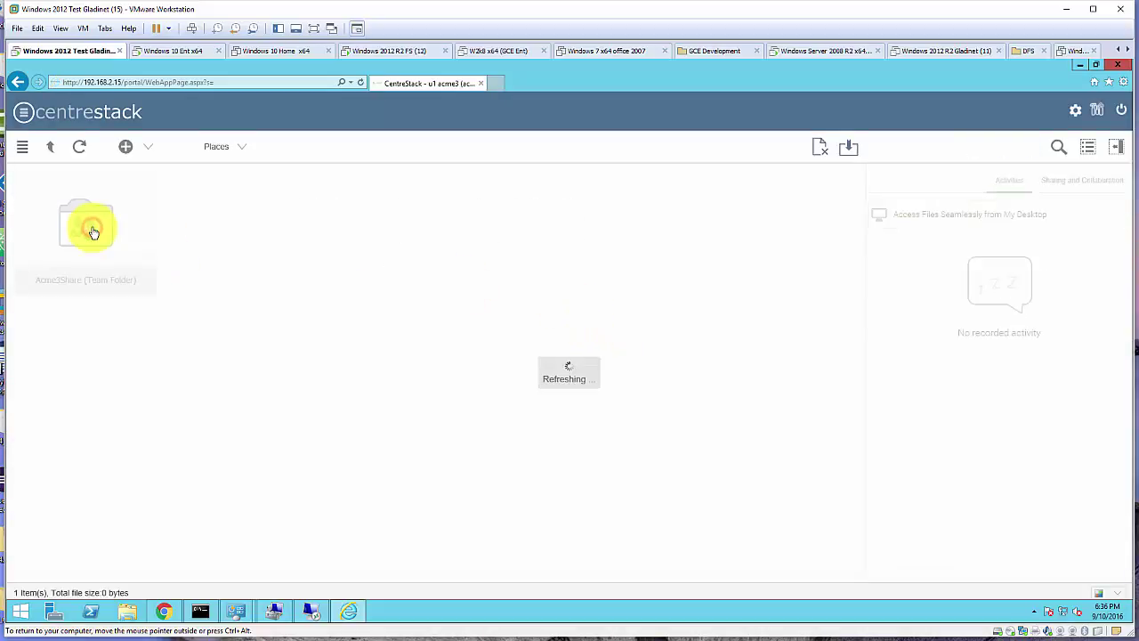
double_click(94, 235)
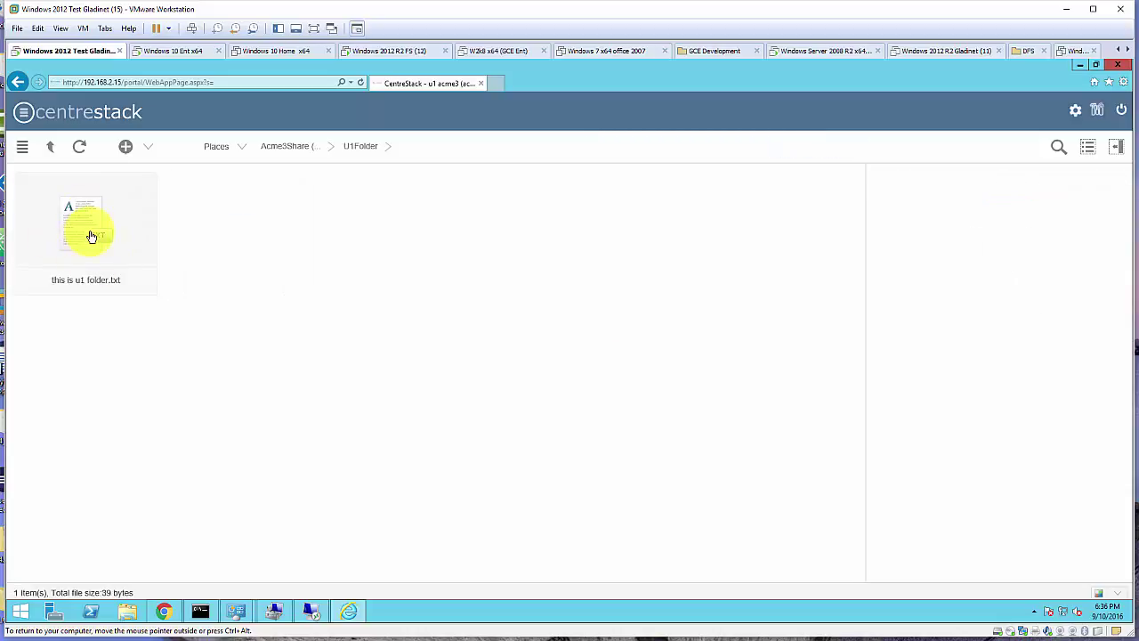
left_click(55, 149)
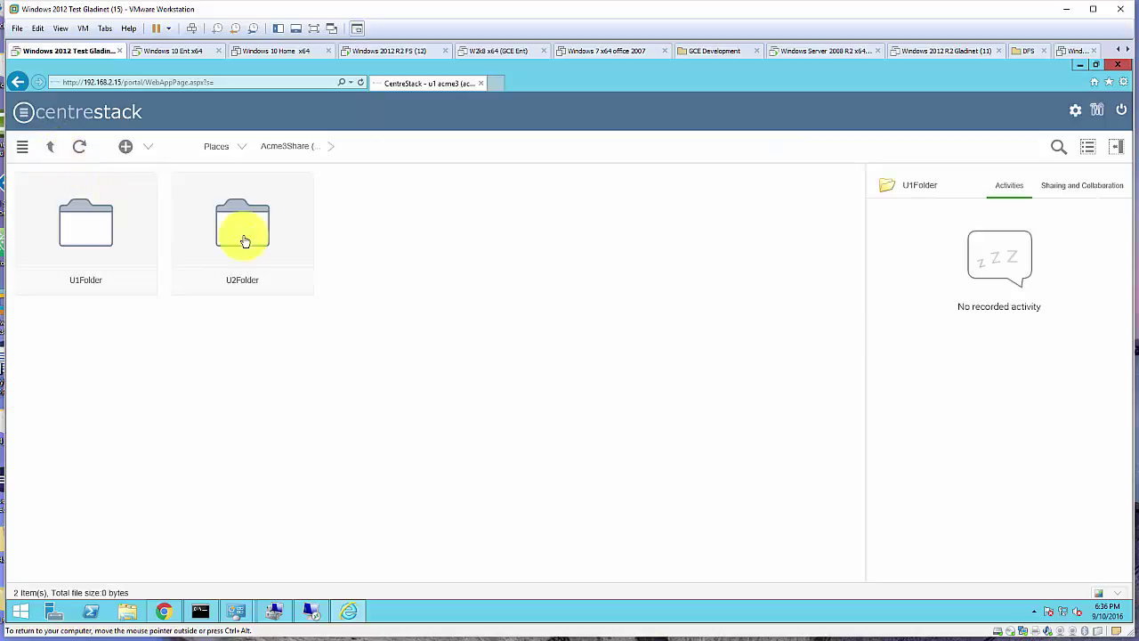
double_click(252, 229)
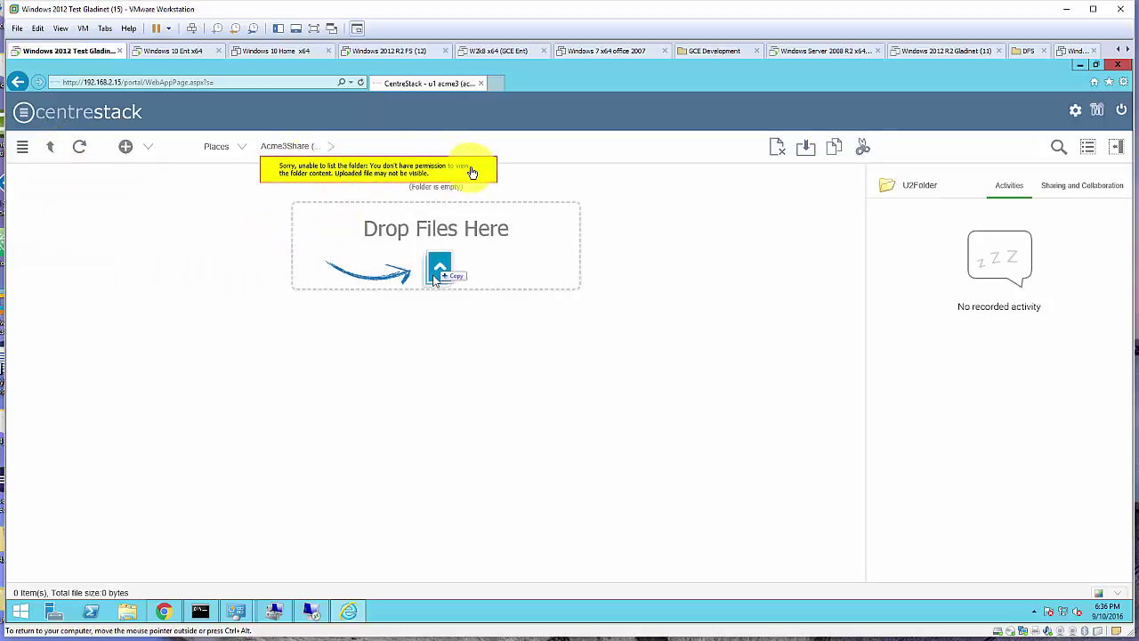
left_click(49, 148)
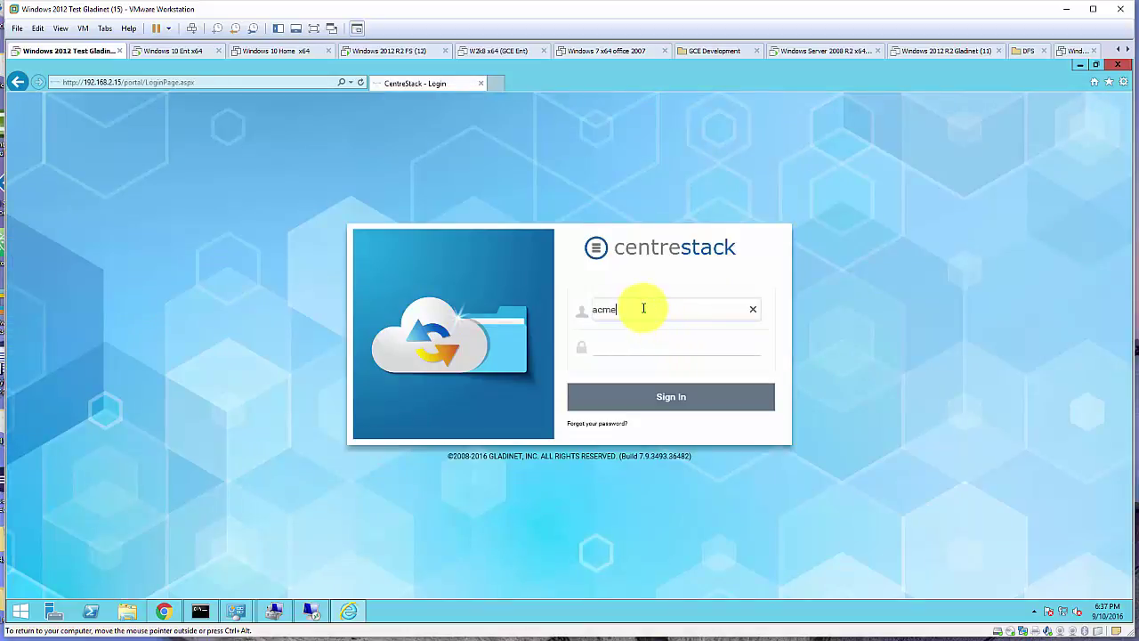
Enter the acme3u2 account password and sign in as the second test user
left_click(611, 346)
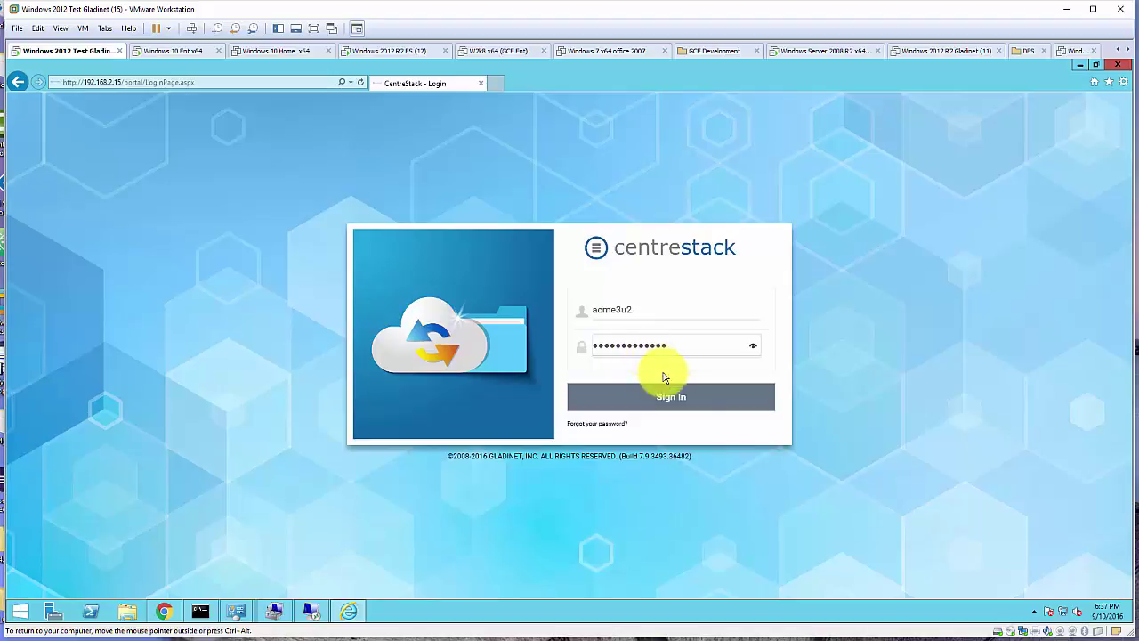
left_click(689, 395)
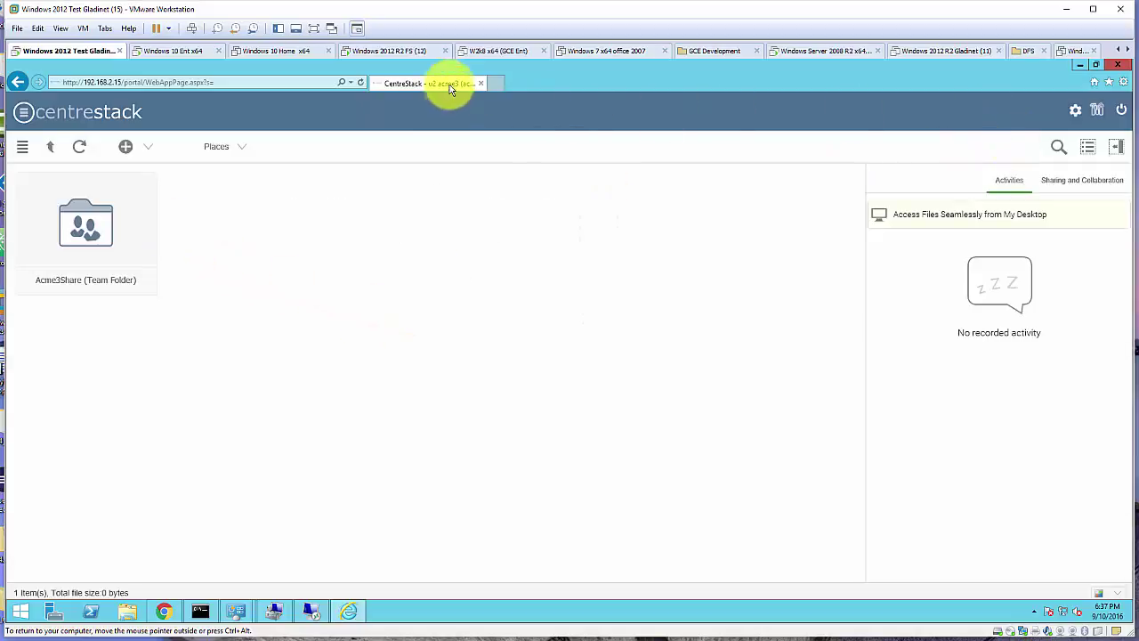
As acme3u2, open U2Folder, get refused on U1Folder, then switch back to the admin console
left_click(90, 226)
double_click(90, 226)
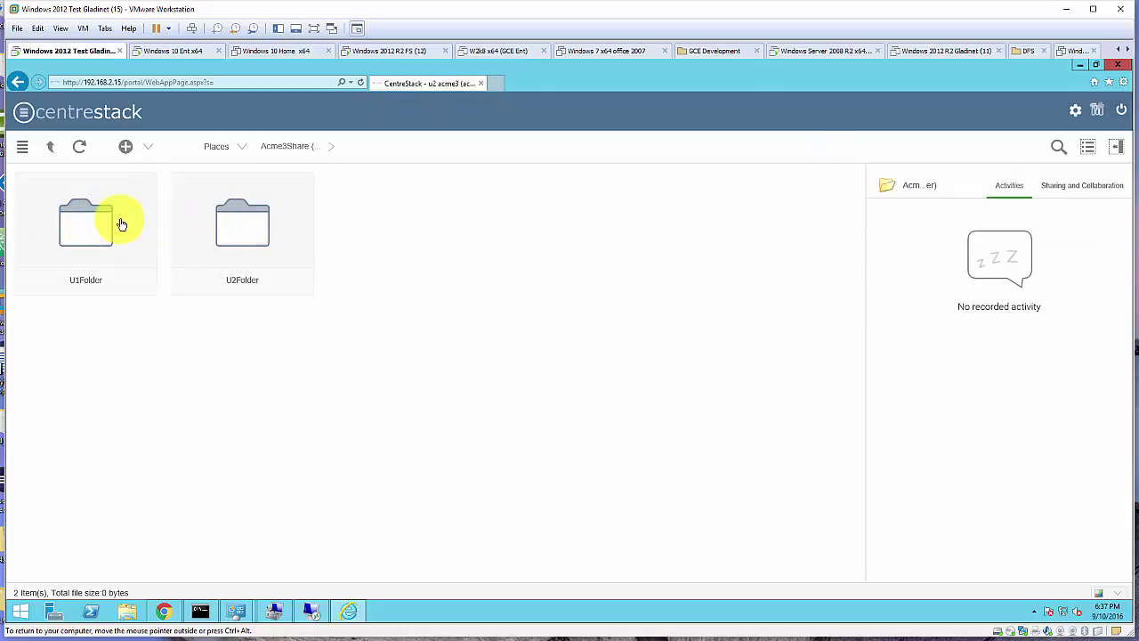
left_click(257, 231)
double_click(248, 229)
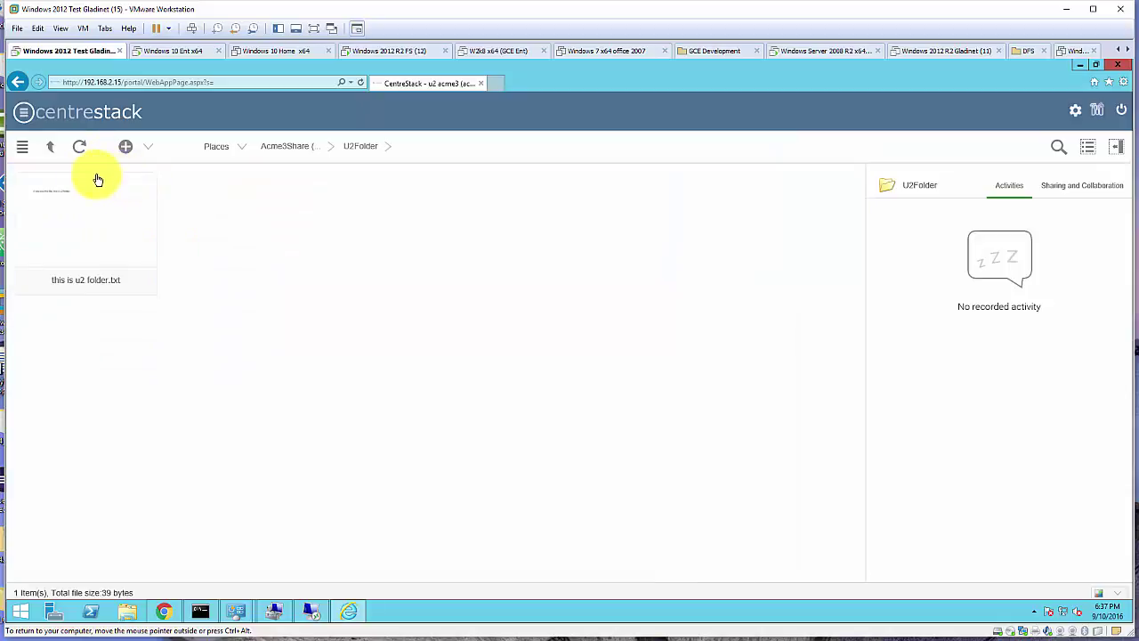
left_click(50, 153)
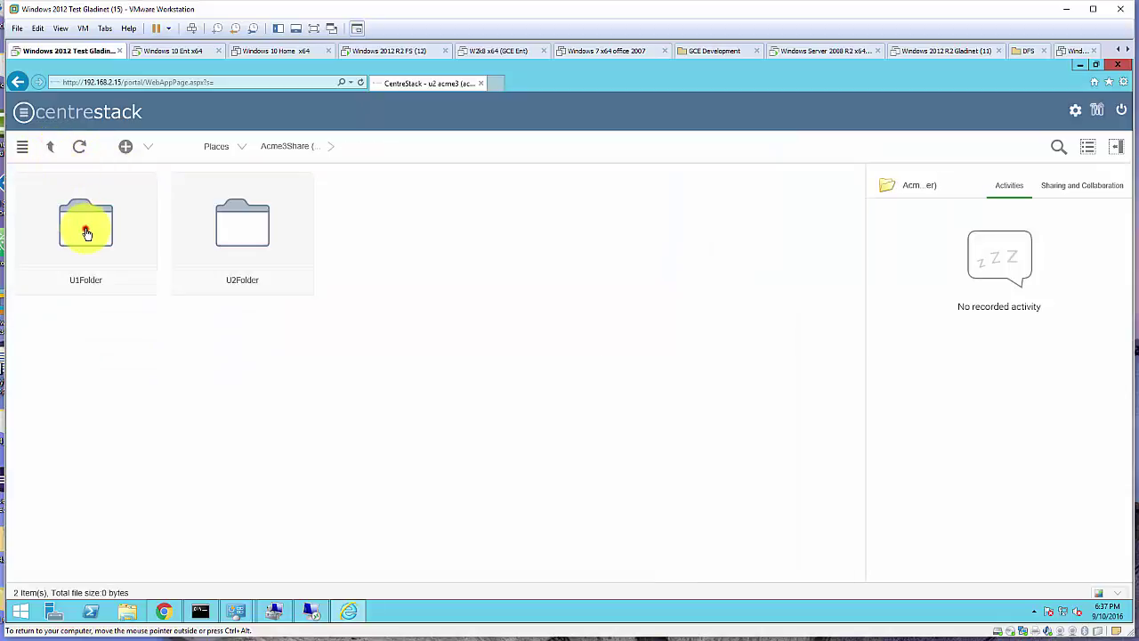
left_click(86, 233)
double_click(87, 232)
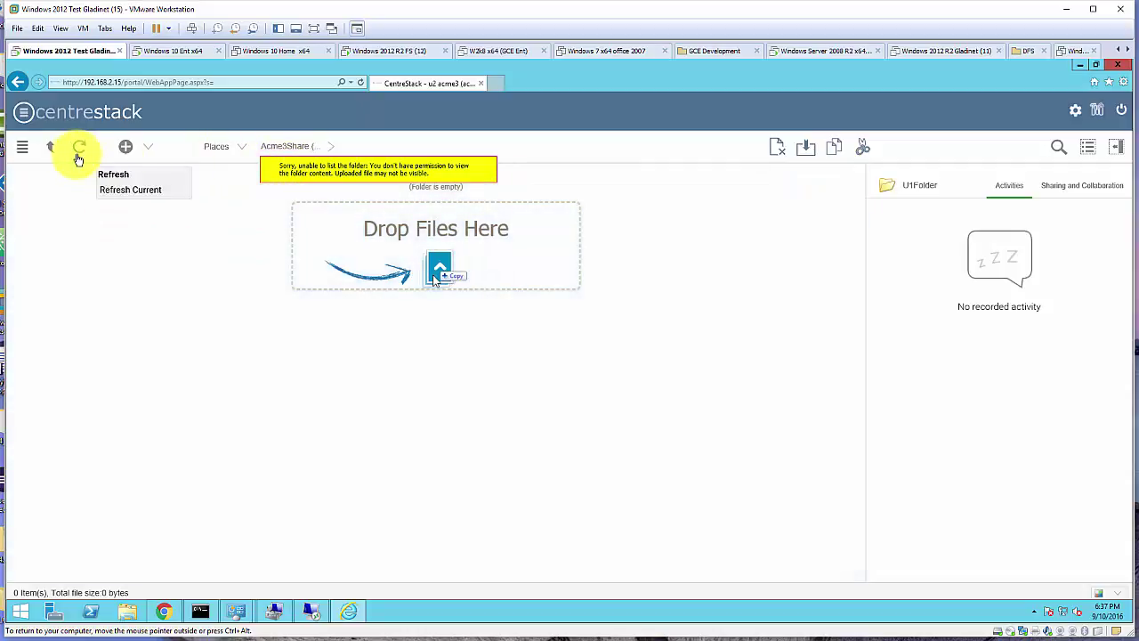
left_click(49, 148)
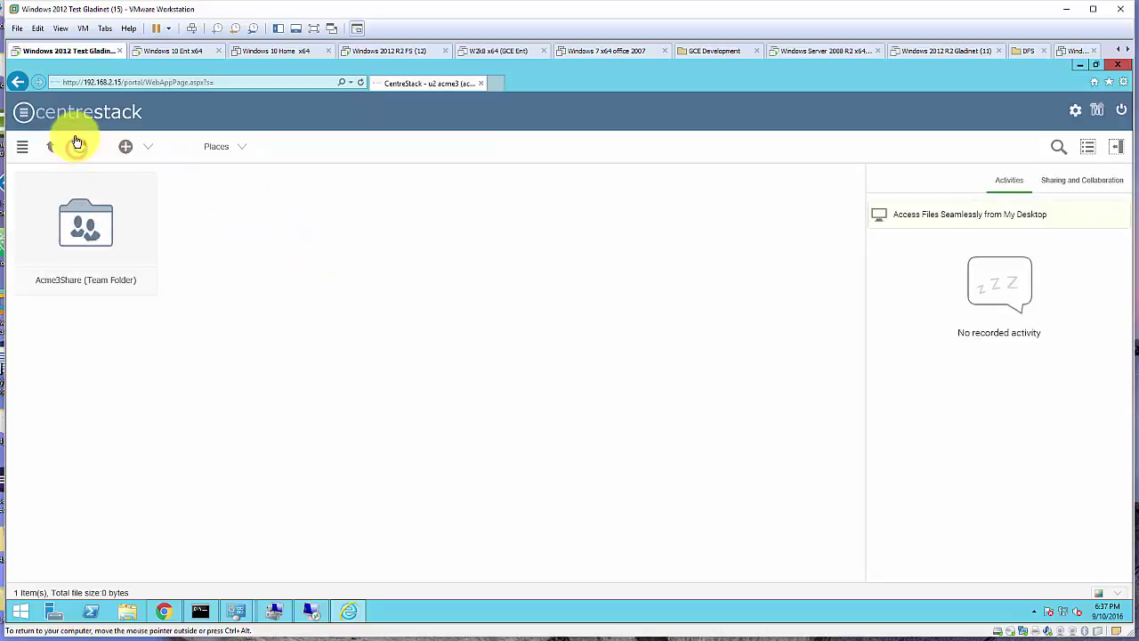
double_click(95, 231)
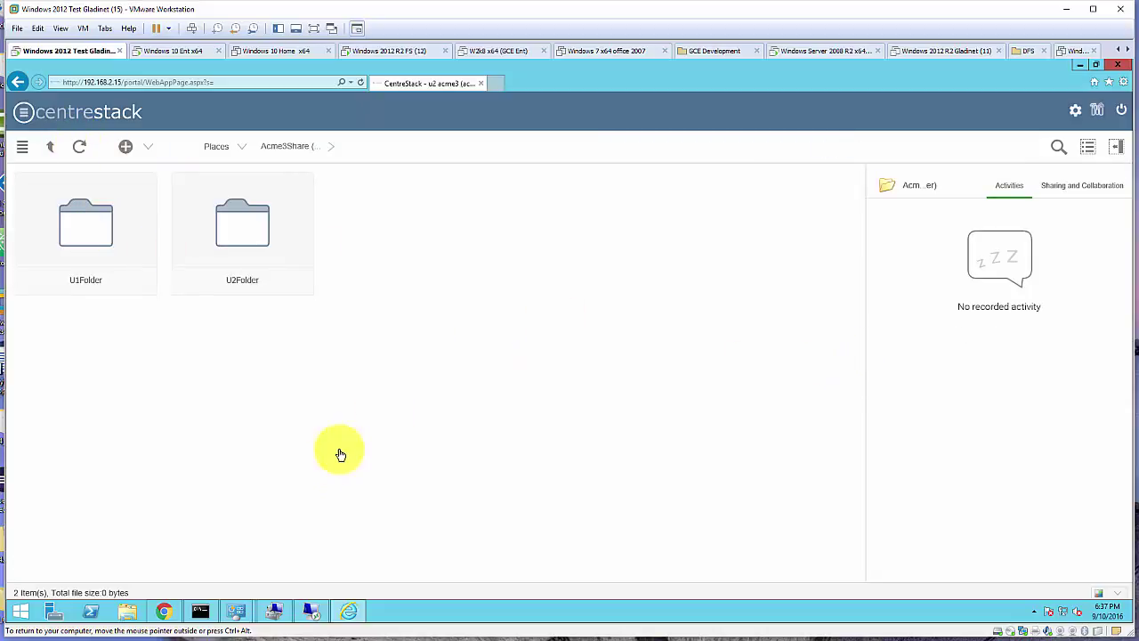
left_click(158, 613)
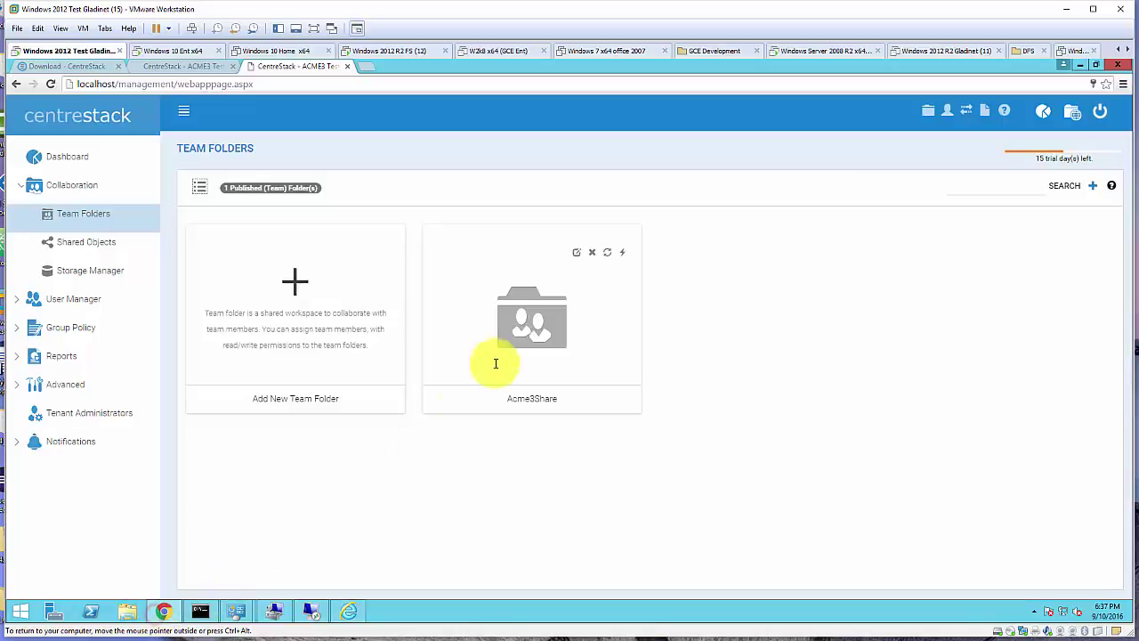
Navigate to Group Policy > Security > Folder and Storage in the management console
left_click(67, 329)
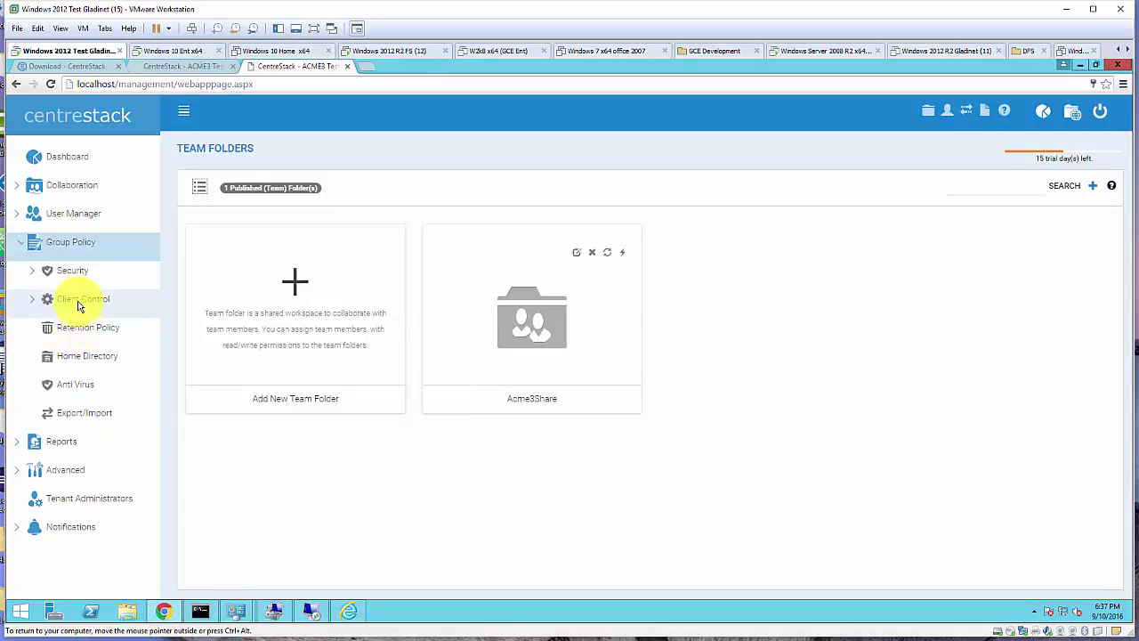
left_click(93, 357)
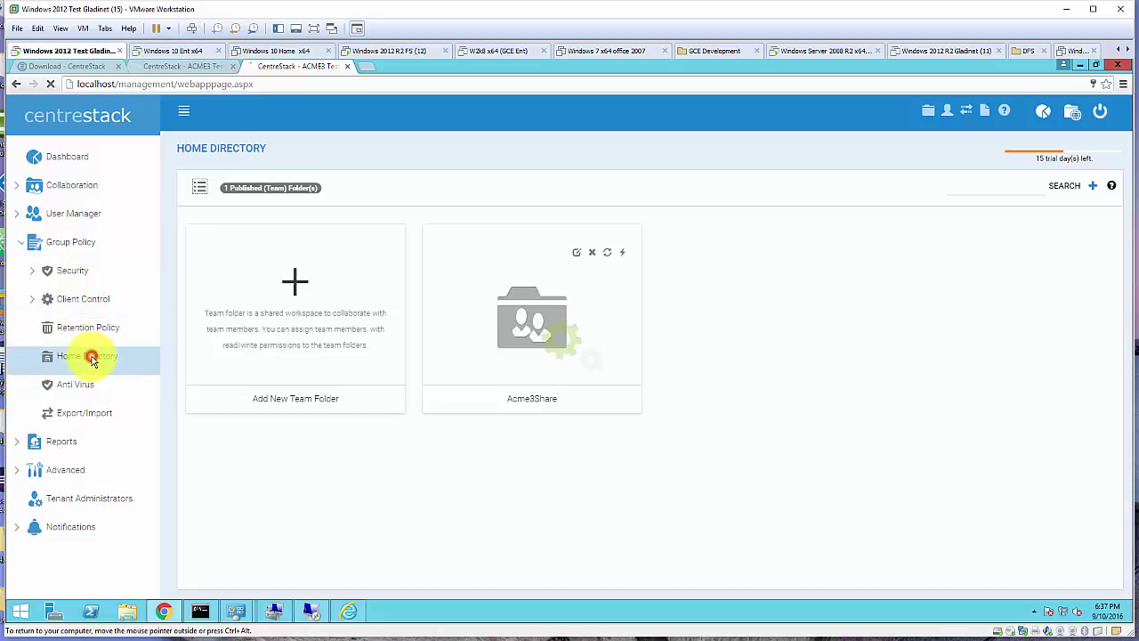
left_click(84, 302)
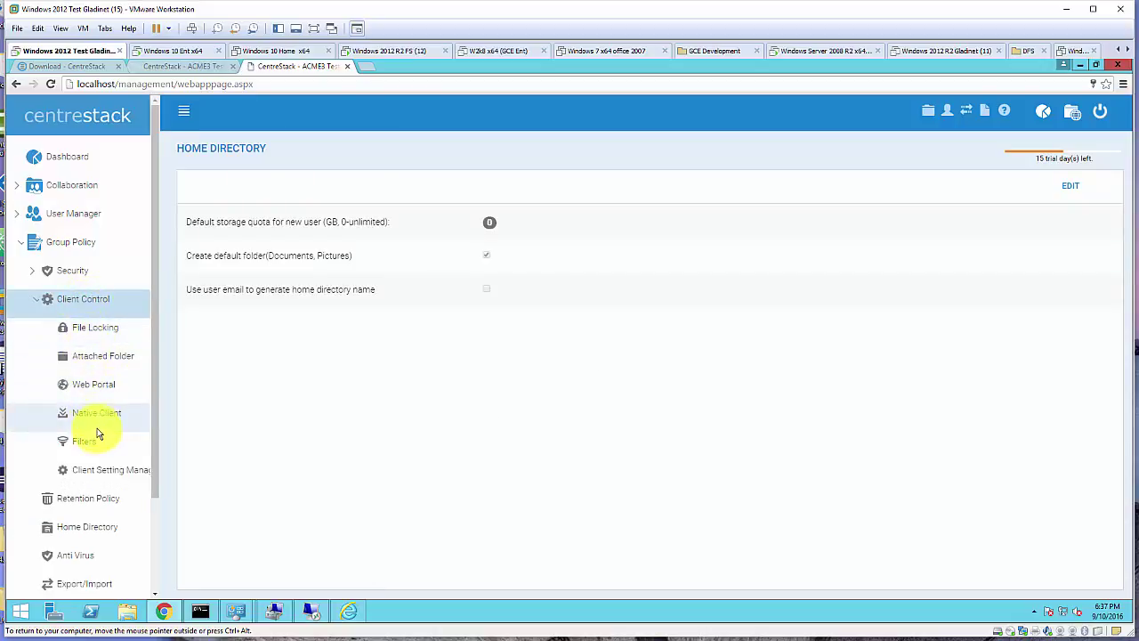
left_click(71, 271)
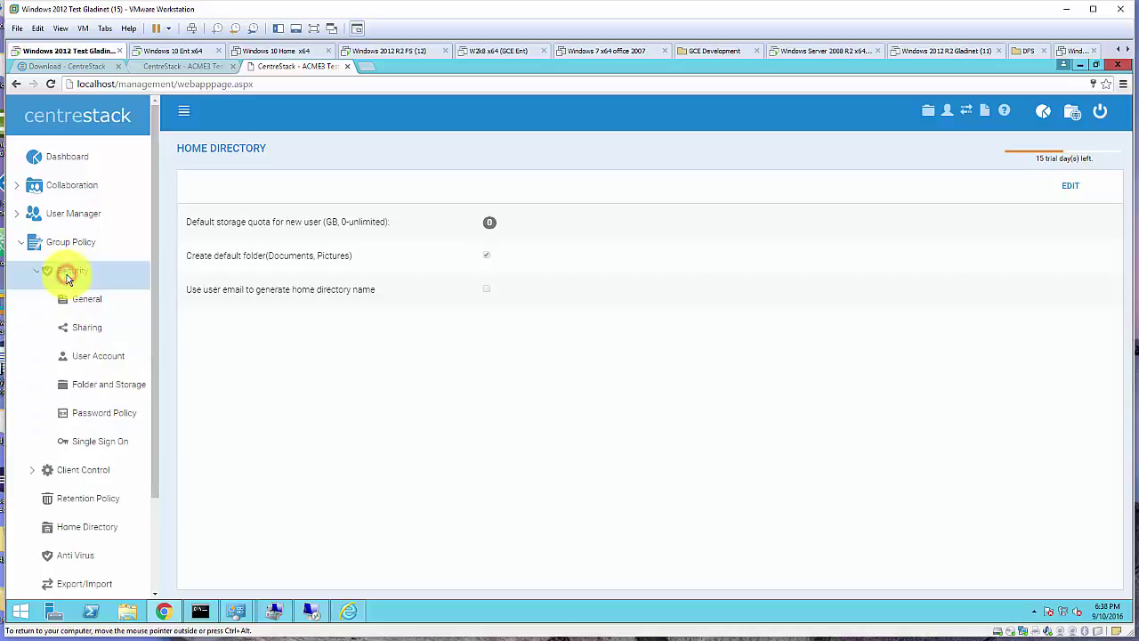
left_click(102, 394)
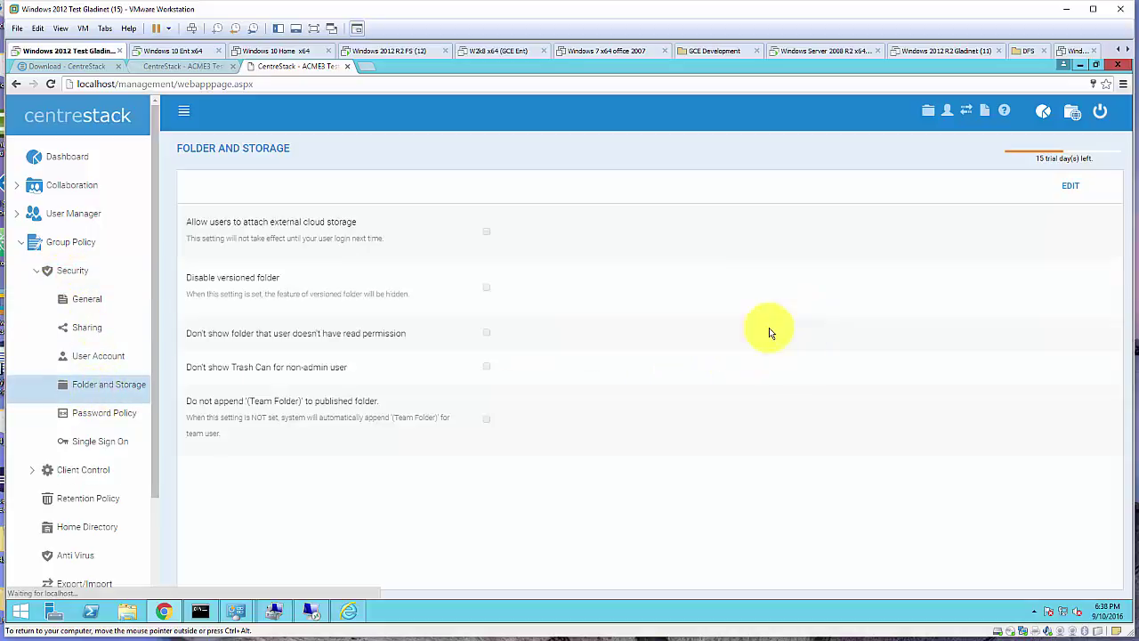
Enable "Don't show folder that user doesn't have read permission" and apply the policy
left_click(1074, 187)
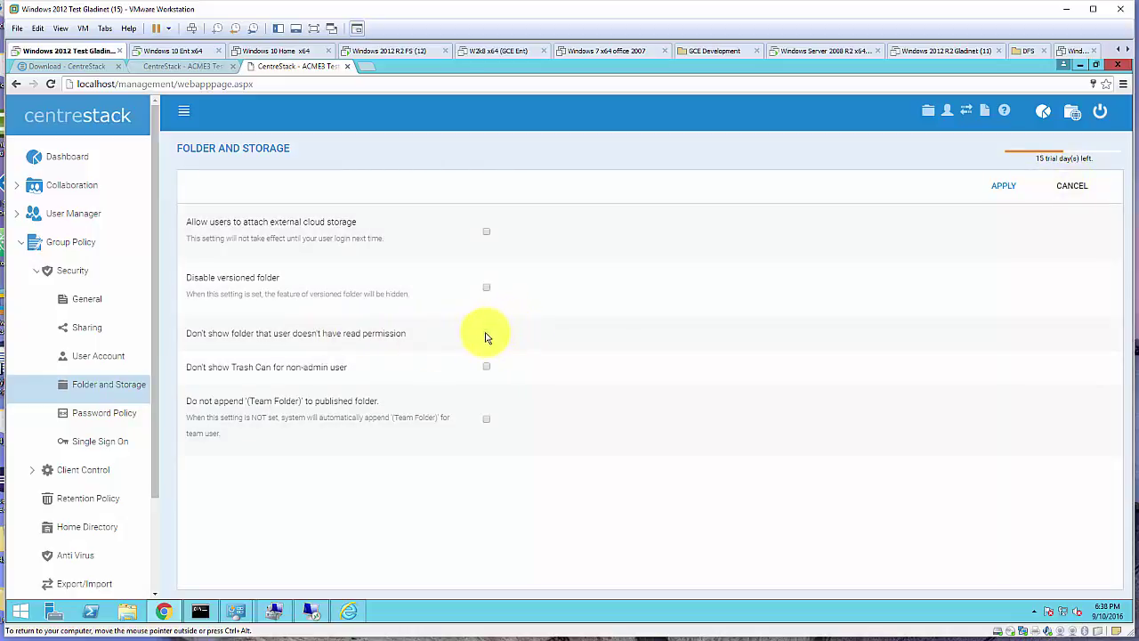
left_click(486, 333)
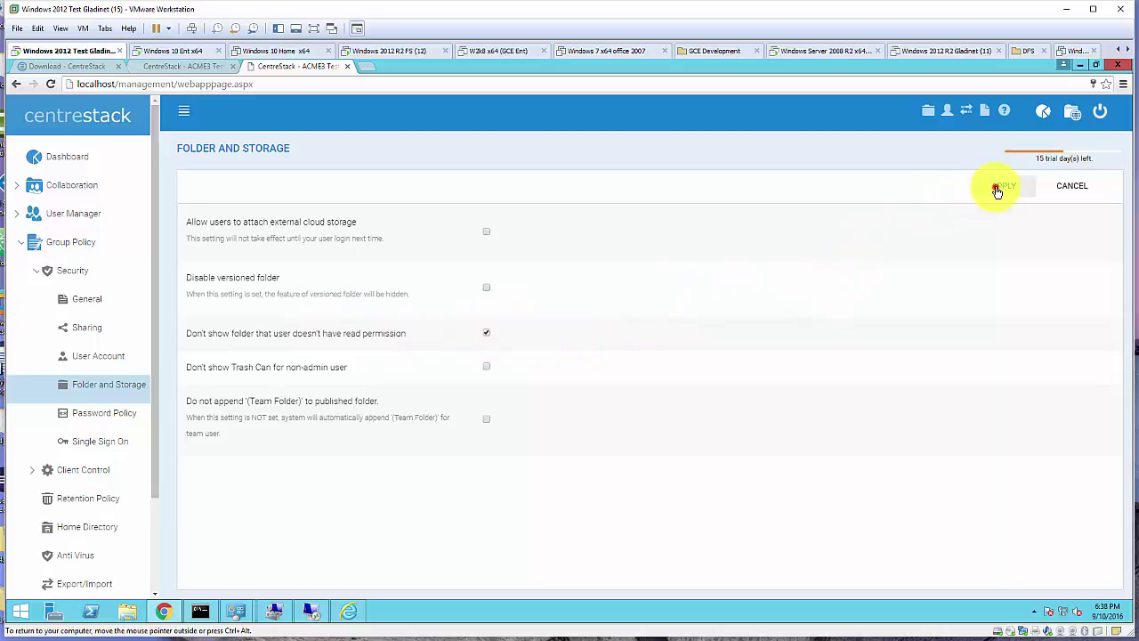
left_click(998, 187)
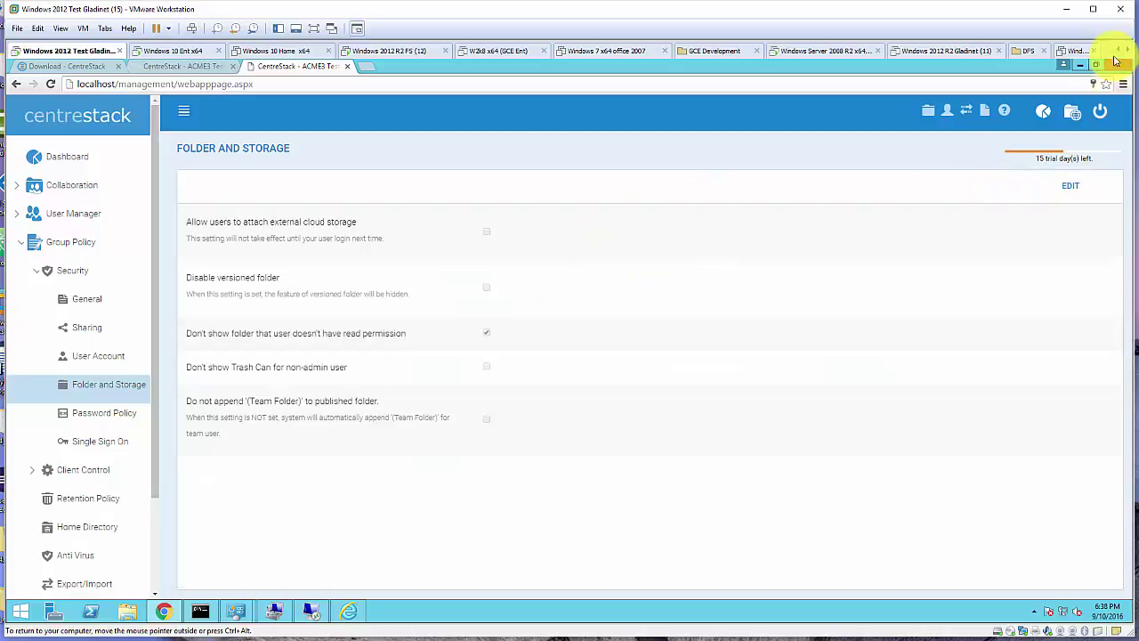
left_click(1081, 67)
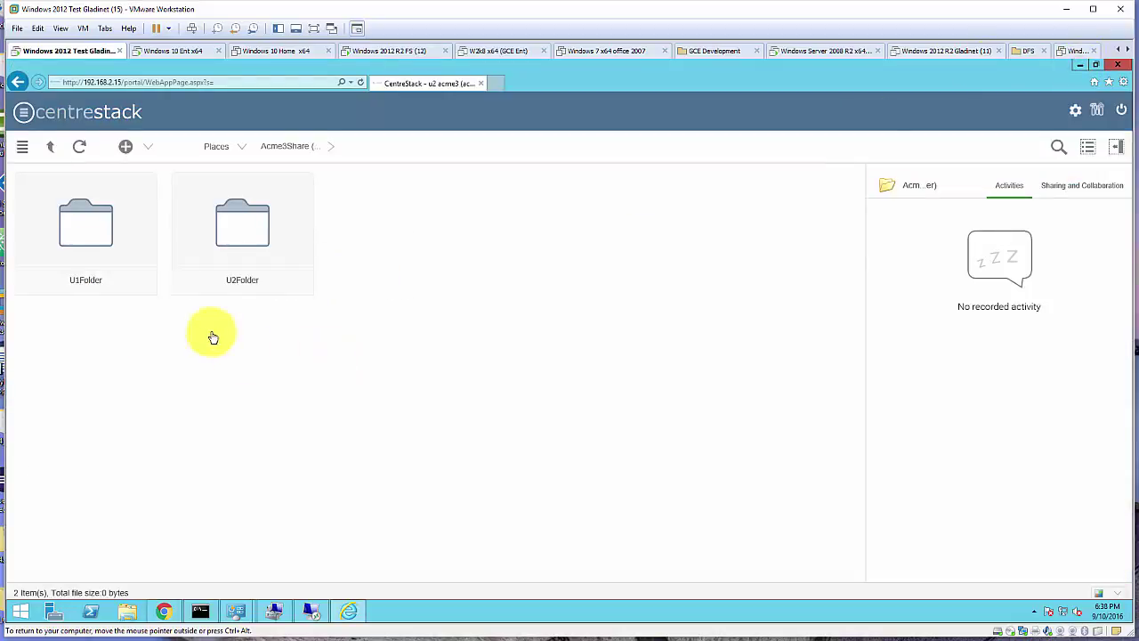
Refresh the second user's Acme3Share view so only U2Folder is listed
left_click(78, 148)
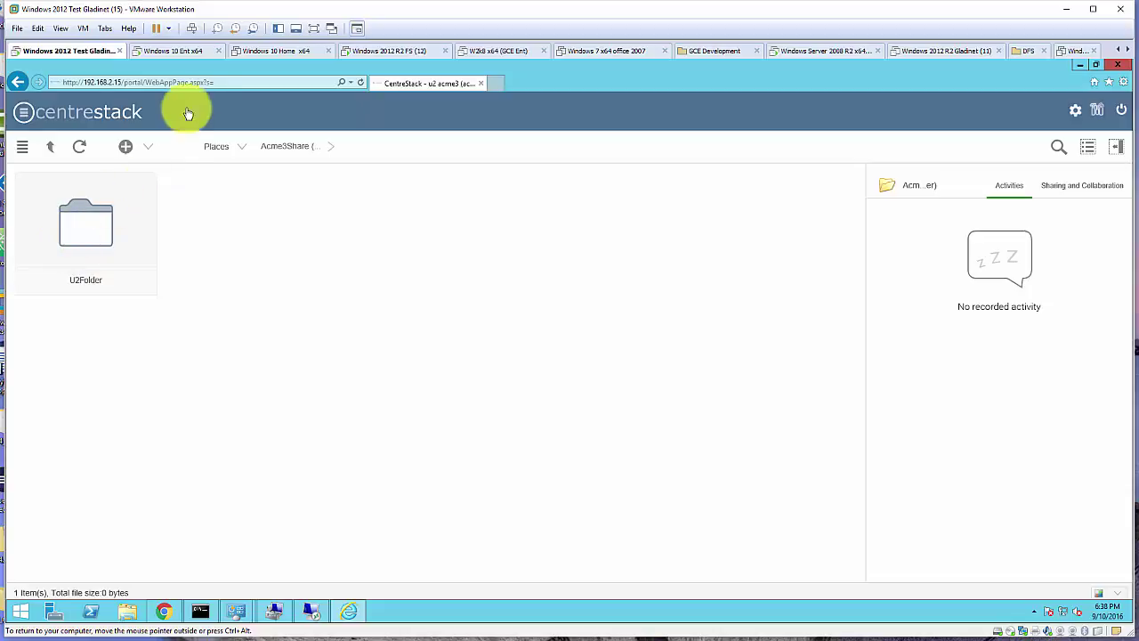
left_click(121, 82)
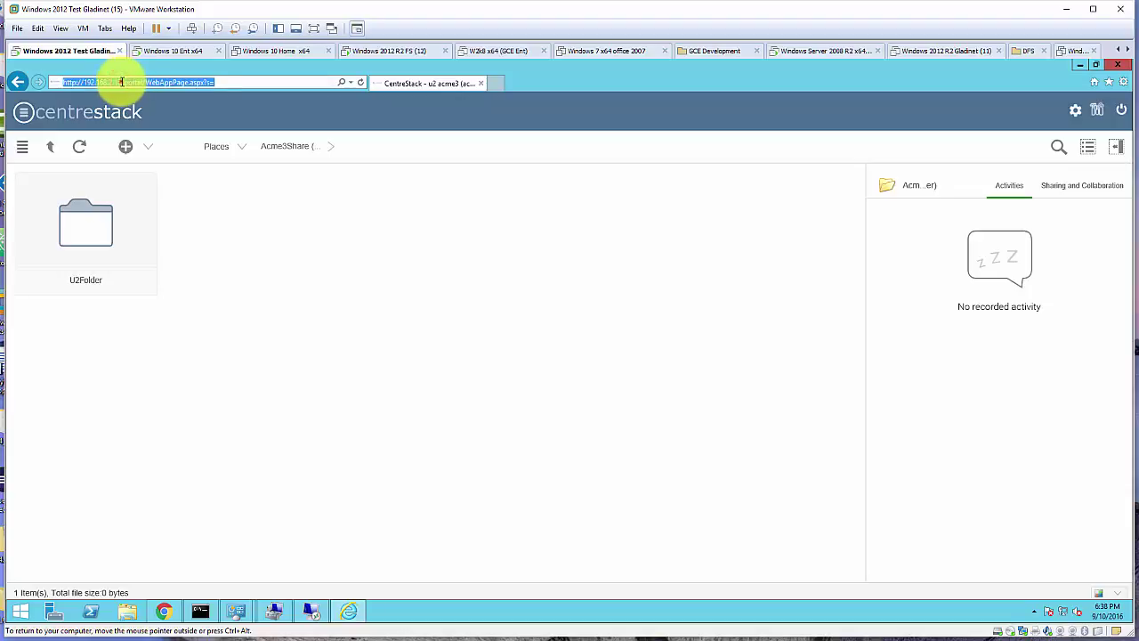
left_click_drag(121, 82, 90, 82)
View the Download Native Clients page from the gear menu, close it, and minimise the portal
left_click(1074, 111)
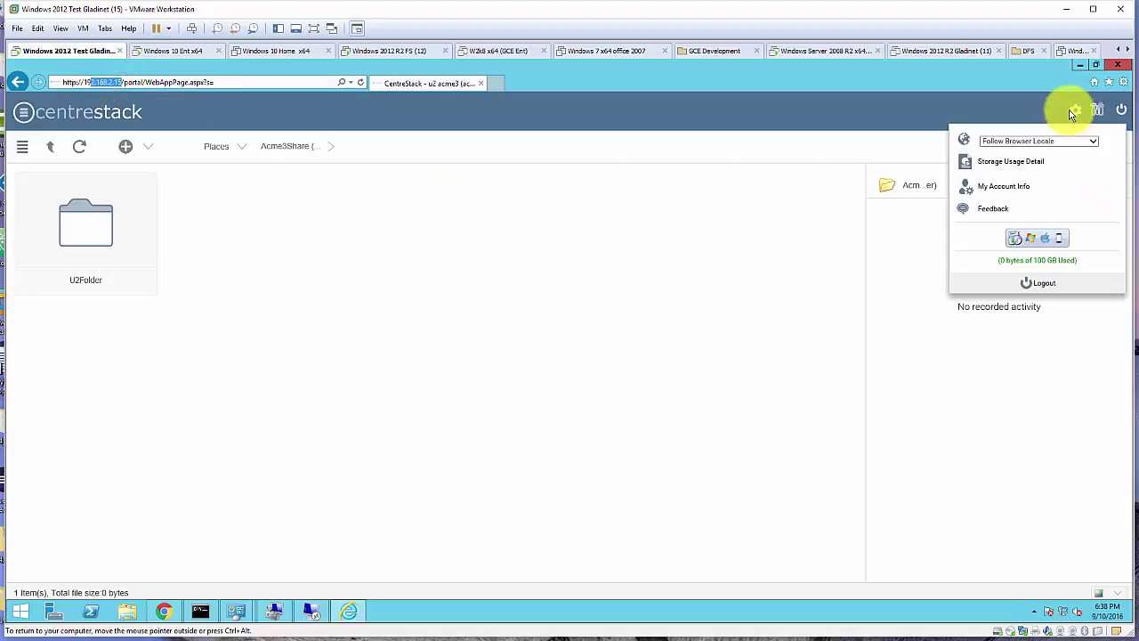
left_click(1035, 243)
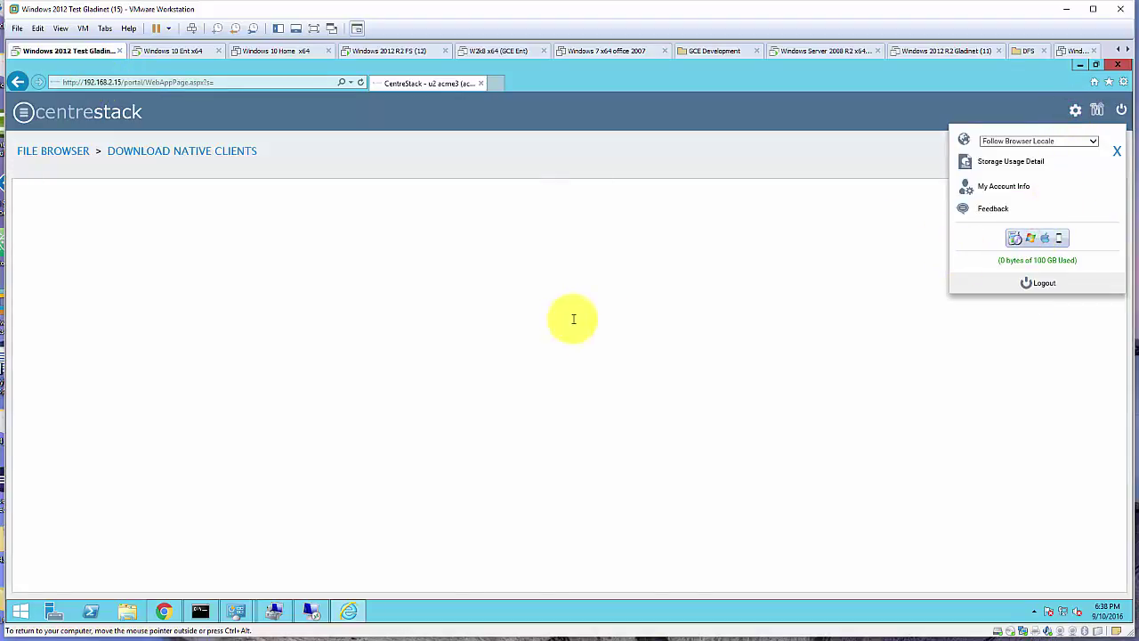
scroll(433, 317, "down", 1)
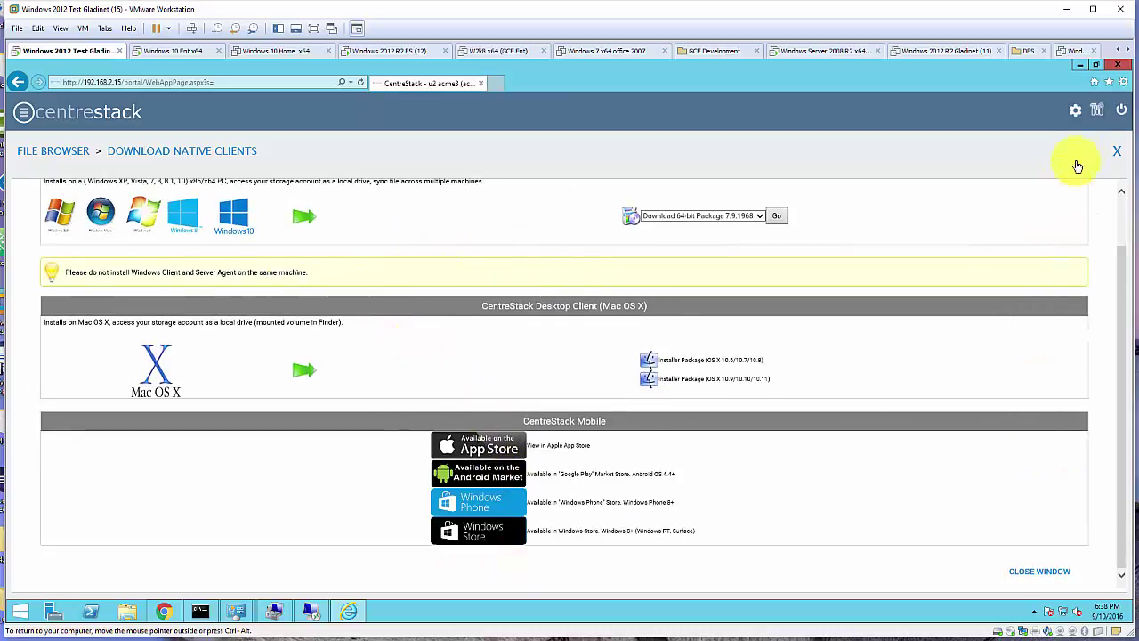
left_click(1119, 153)
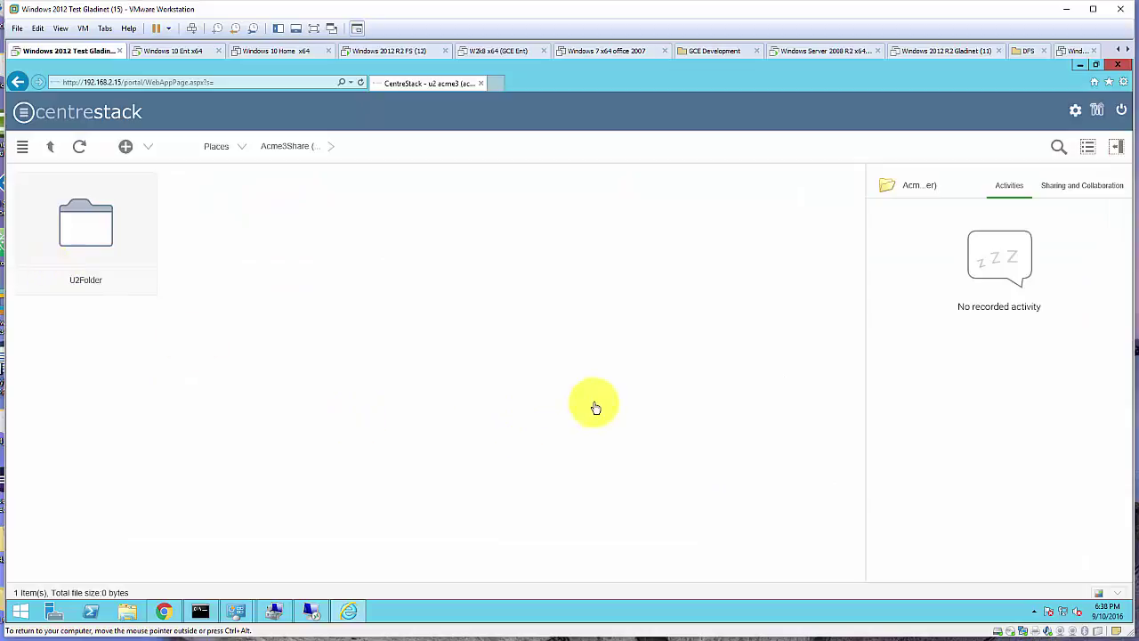
left_click(1084, 67)
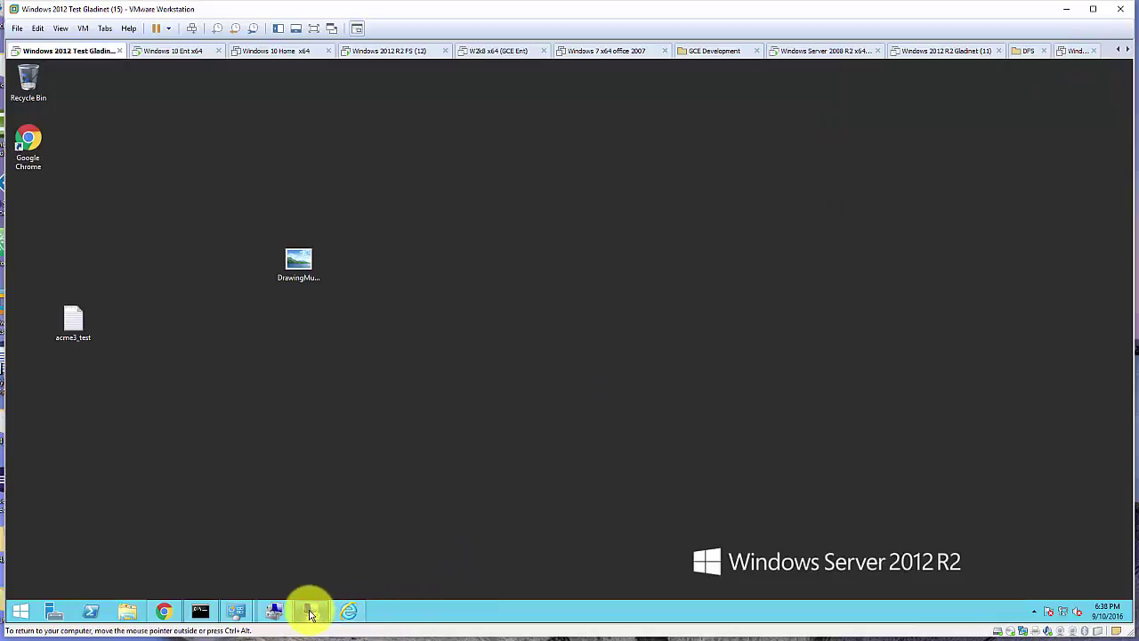
Restore the CentreStack admin page from the Chrome taskbar and expand the Collaboration menu
left_click(174, 615)
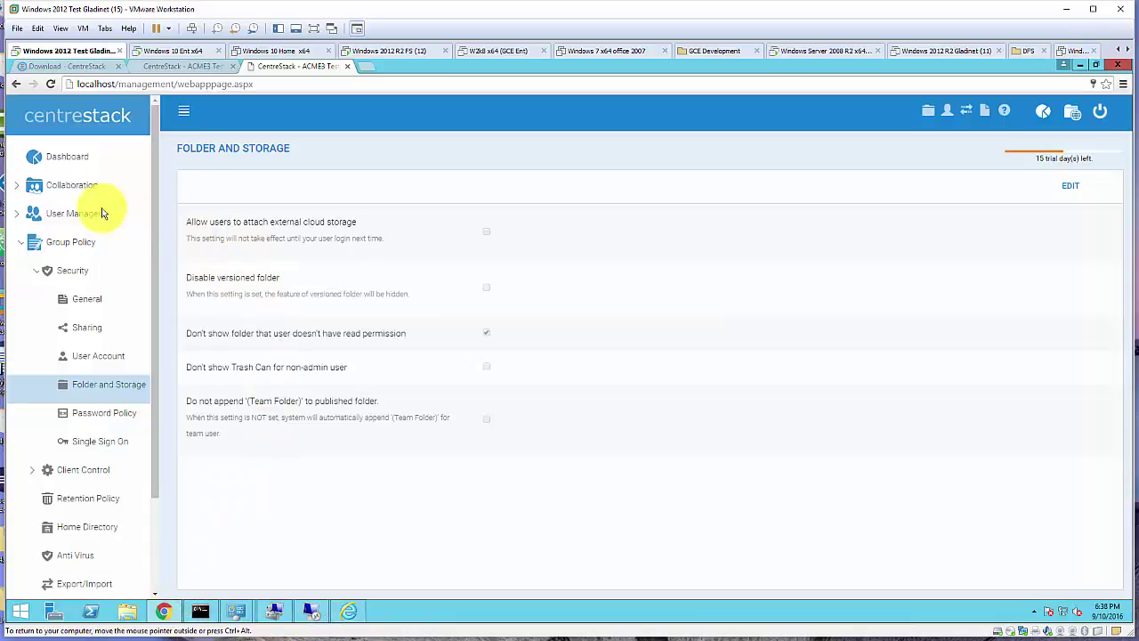
left_click(80, 189)
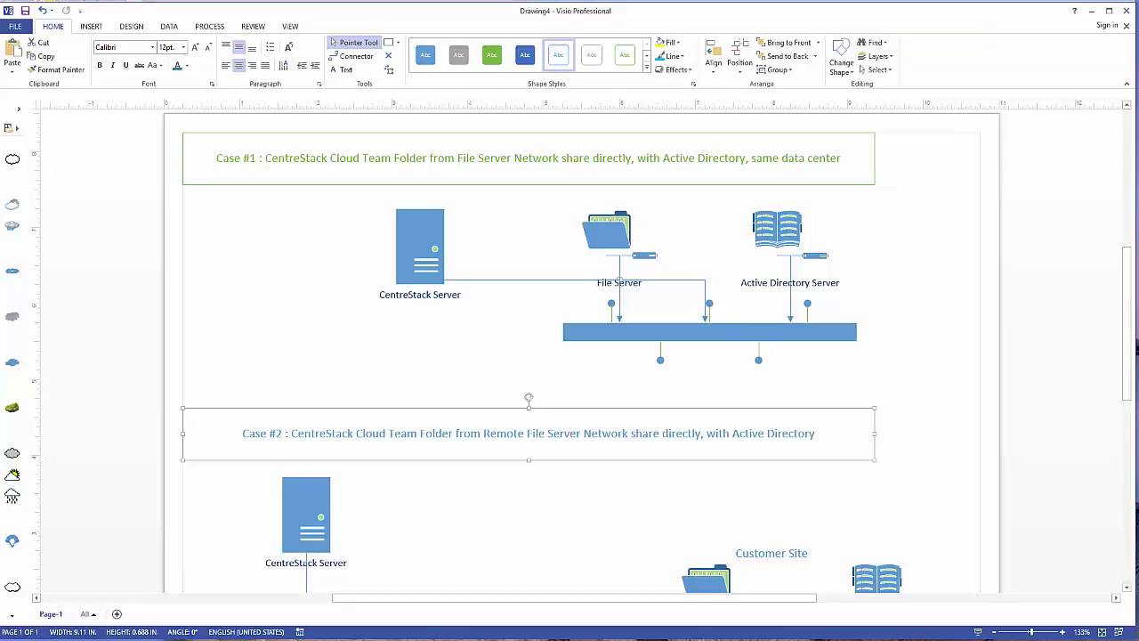
Compare the Case #1 and Case #2 Visio deployment diagrams, then minimize Visio
scroll(885, 356, "down", 5)
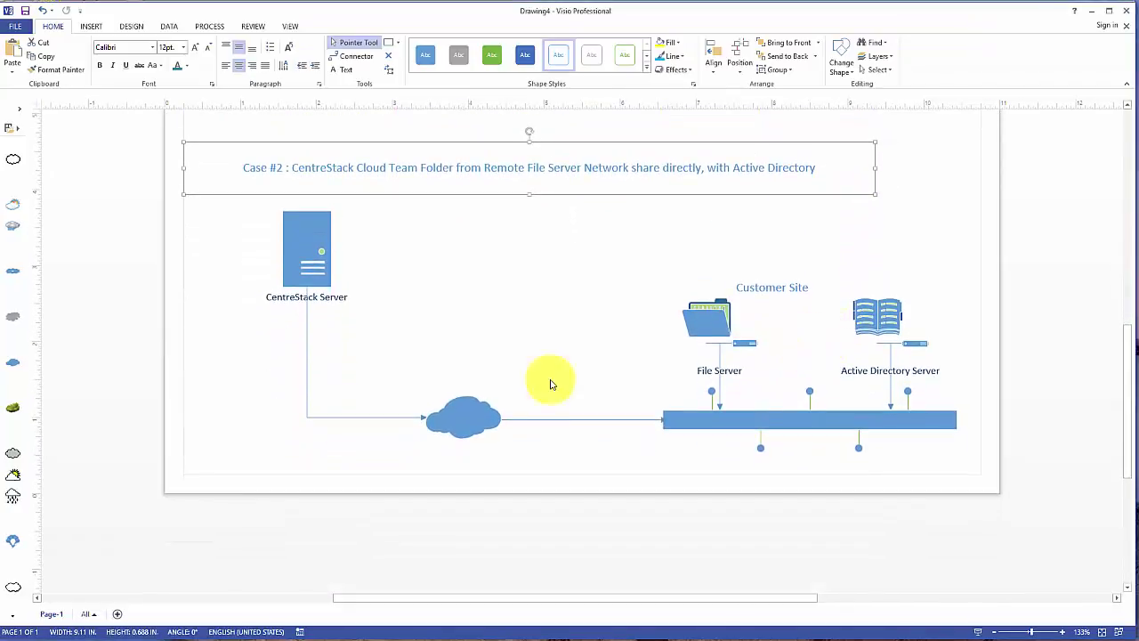
scroll(513, 323, "up", 5)
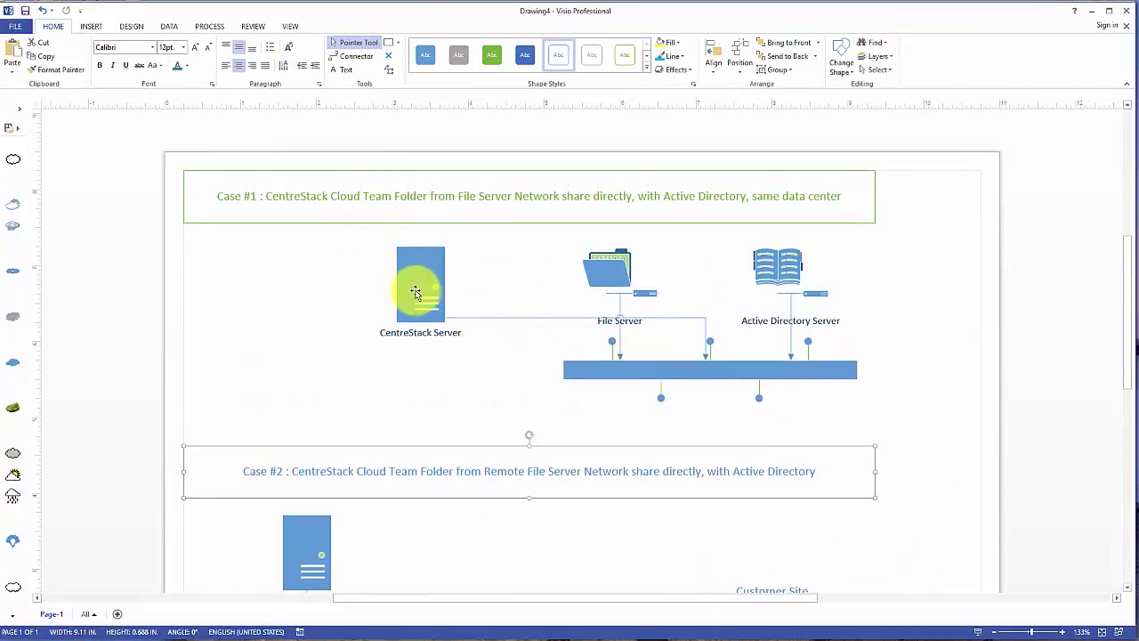
scroll(828, 251, "down", 5)
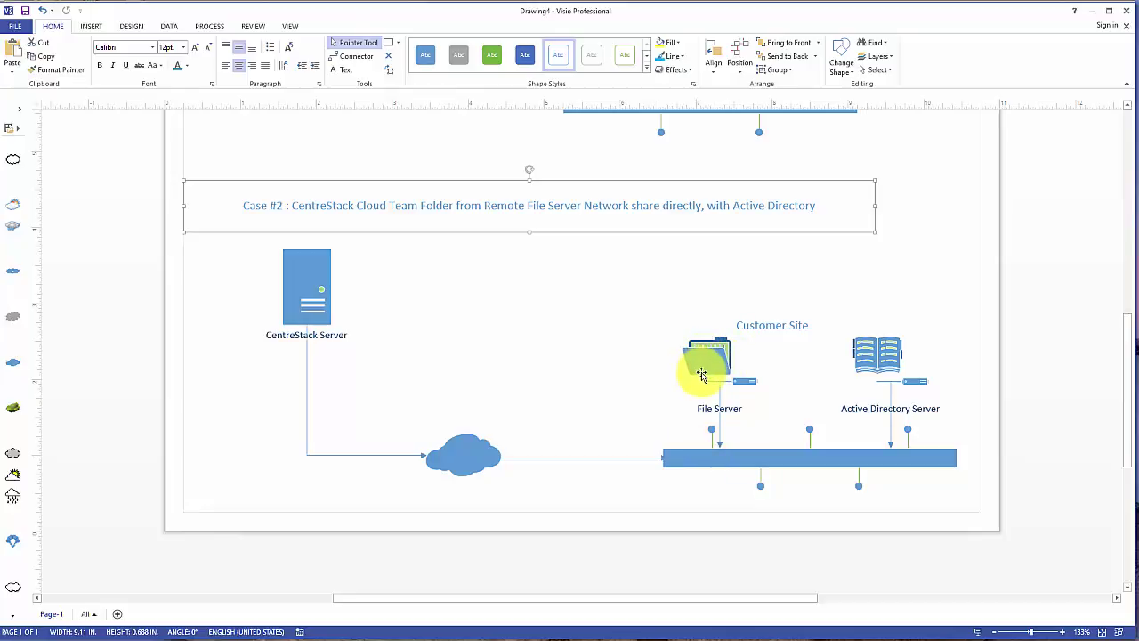
left_click(1091, 18)
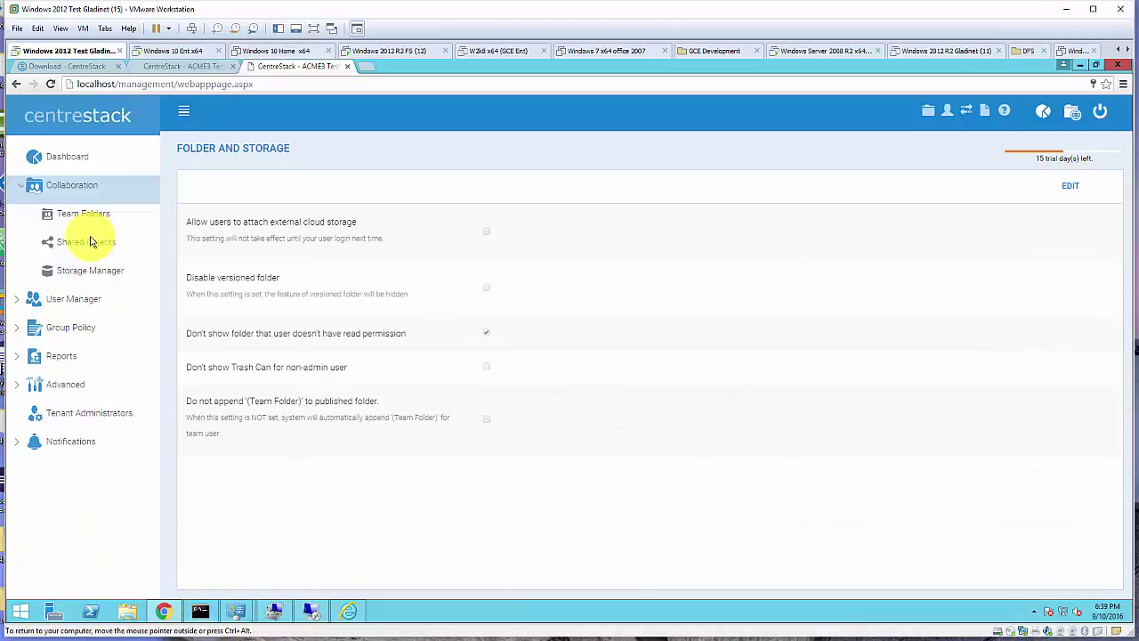
From Team Folders, begin a new team folder and expand the Remote File Servers storage option
left_click(84, 216)
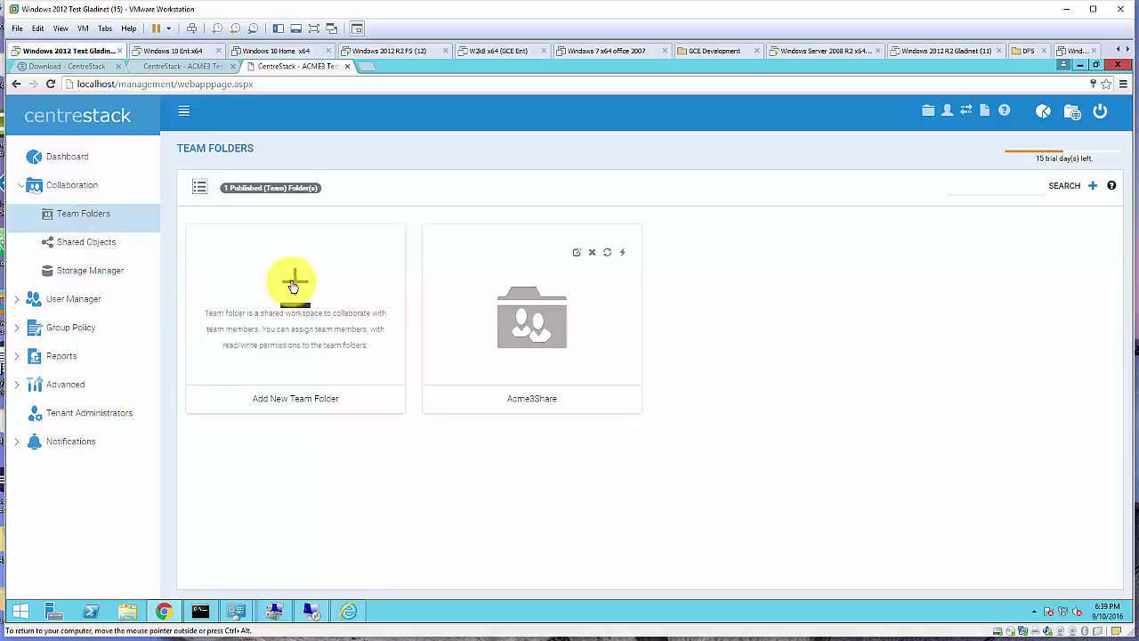
left_click(295, 283)
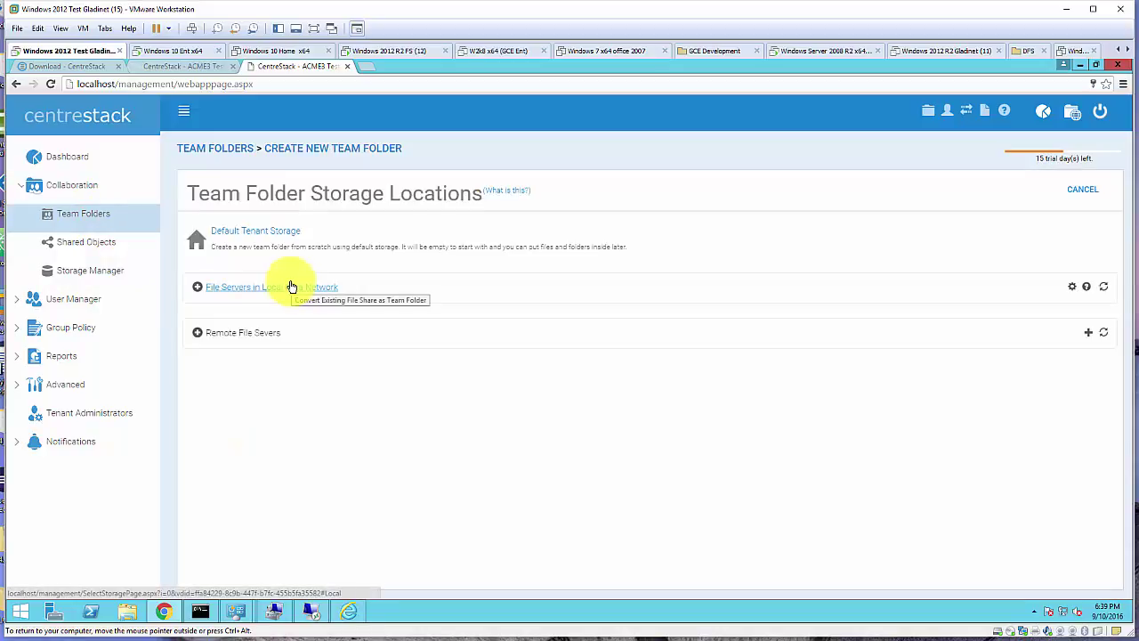
left_click(251, 333)
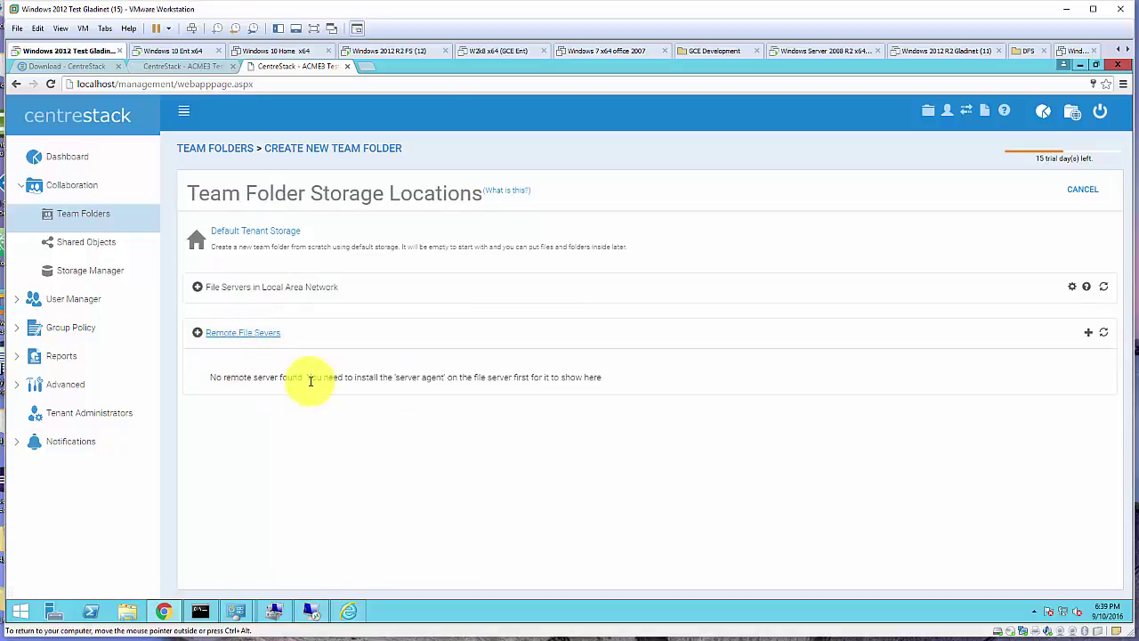